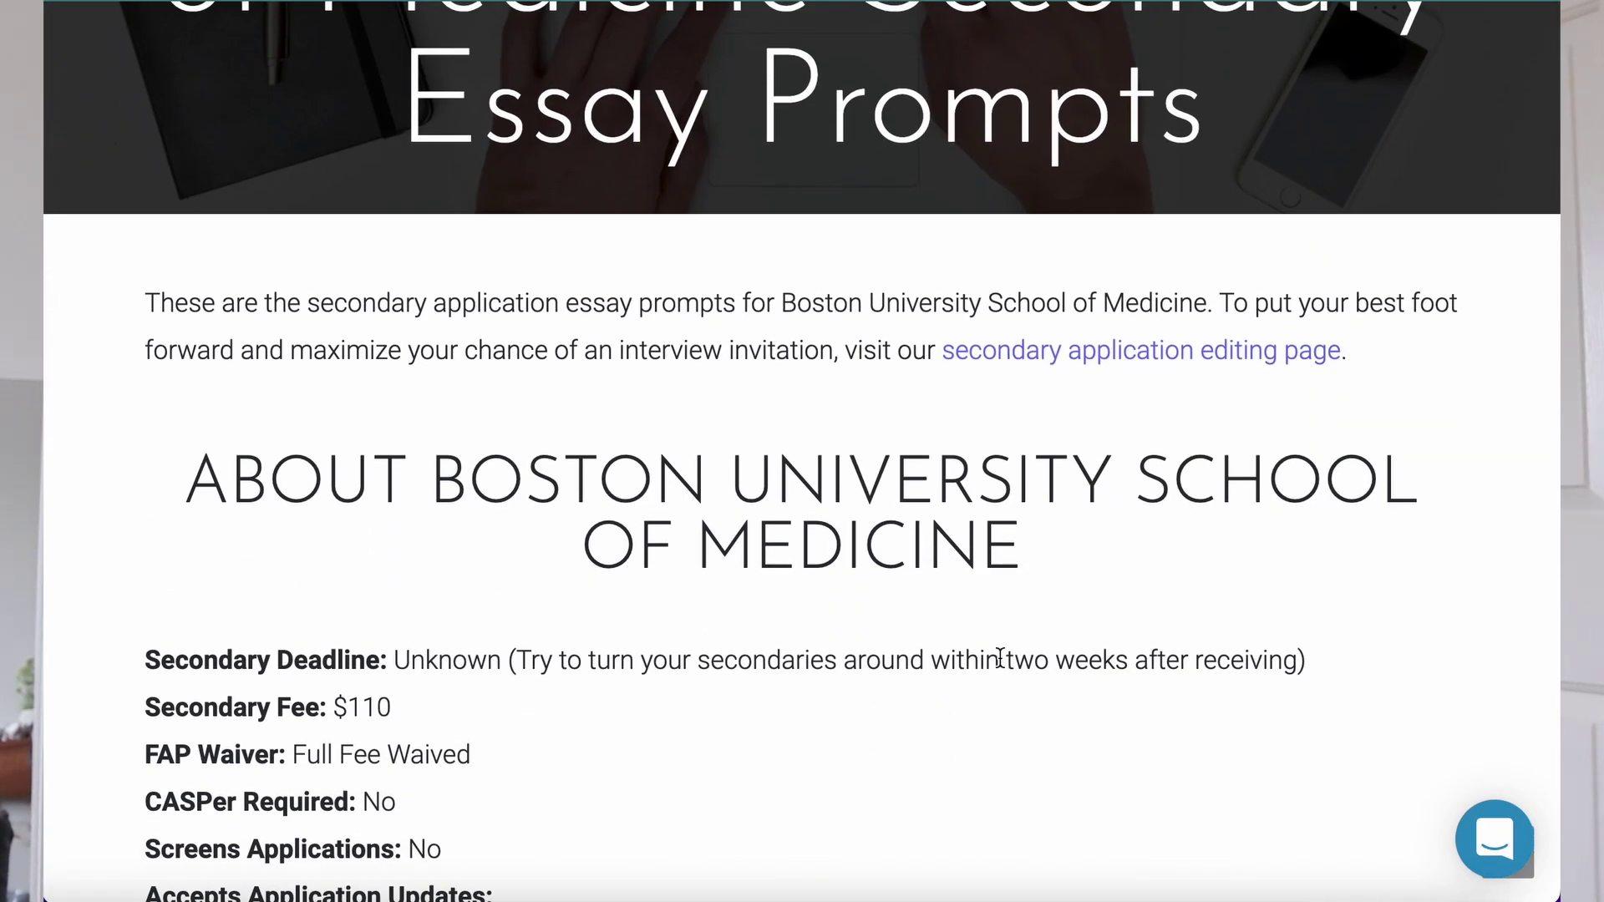
Step: Read through the Boston University School of Medicine details and the 2020-2021 secondary essay prompts
{"action": "scroll", "coordinate": [999, 657], "scroll_direction": "down", "scroll_amount": 6}
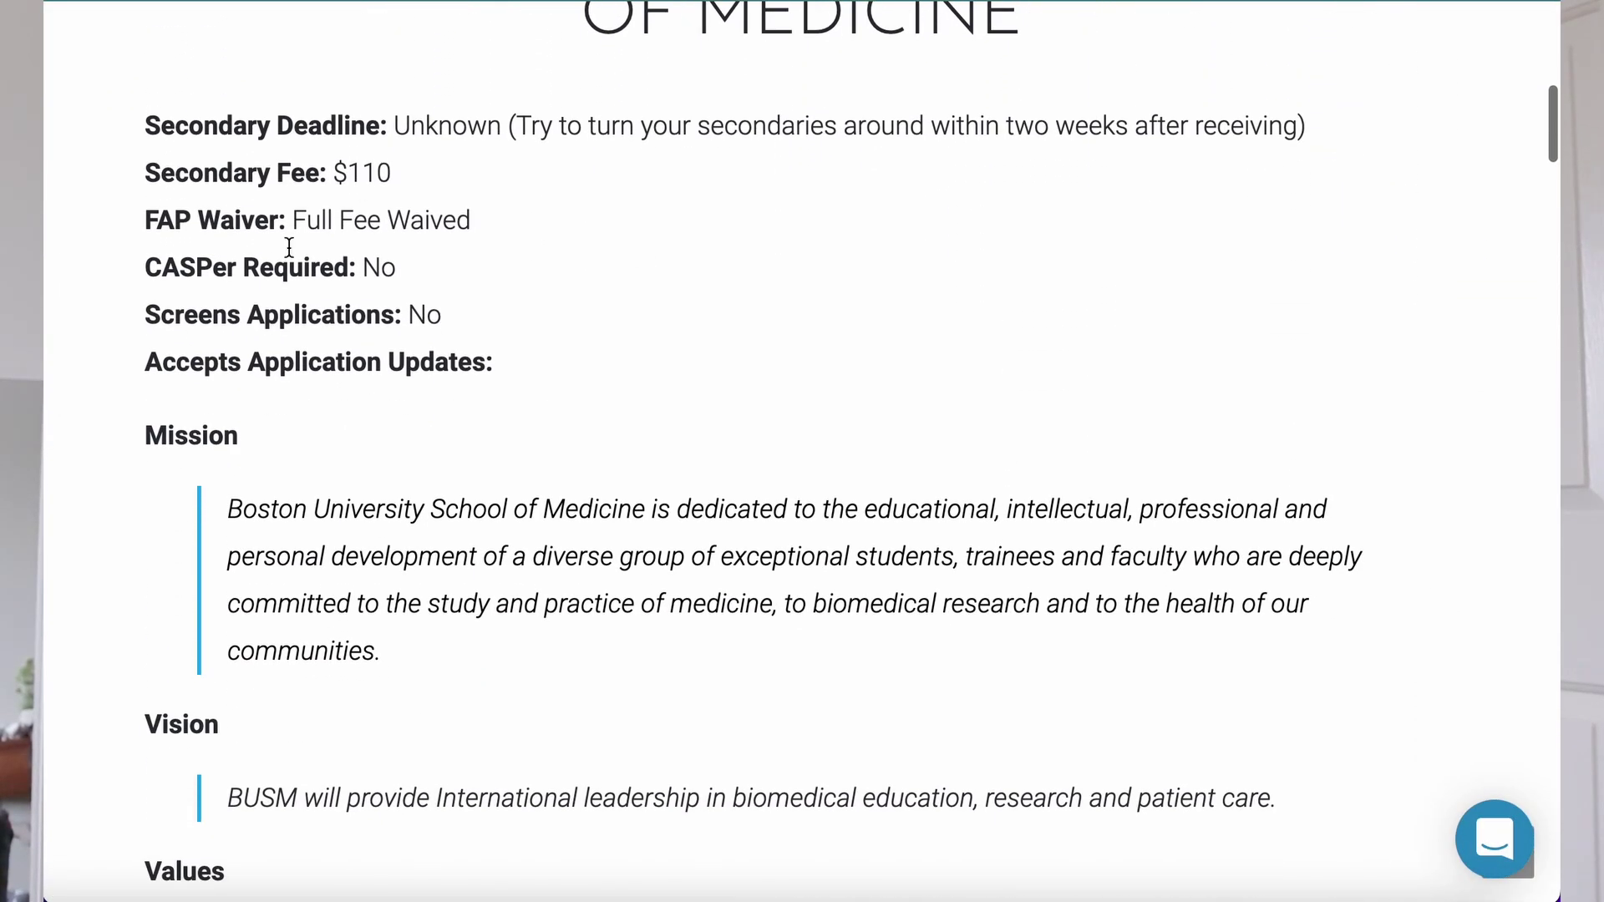
{"action": "scroll", "coordinate": [512, 359], "scroll_direction": "down", "scroll_amount": 2}
{"action": "scroll", "coordinate": [511, 353], "scroll_direction": "down", "scroll_amount": 9}
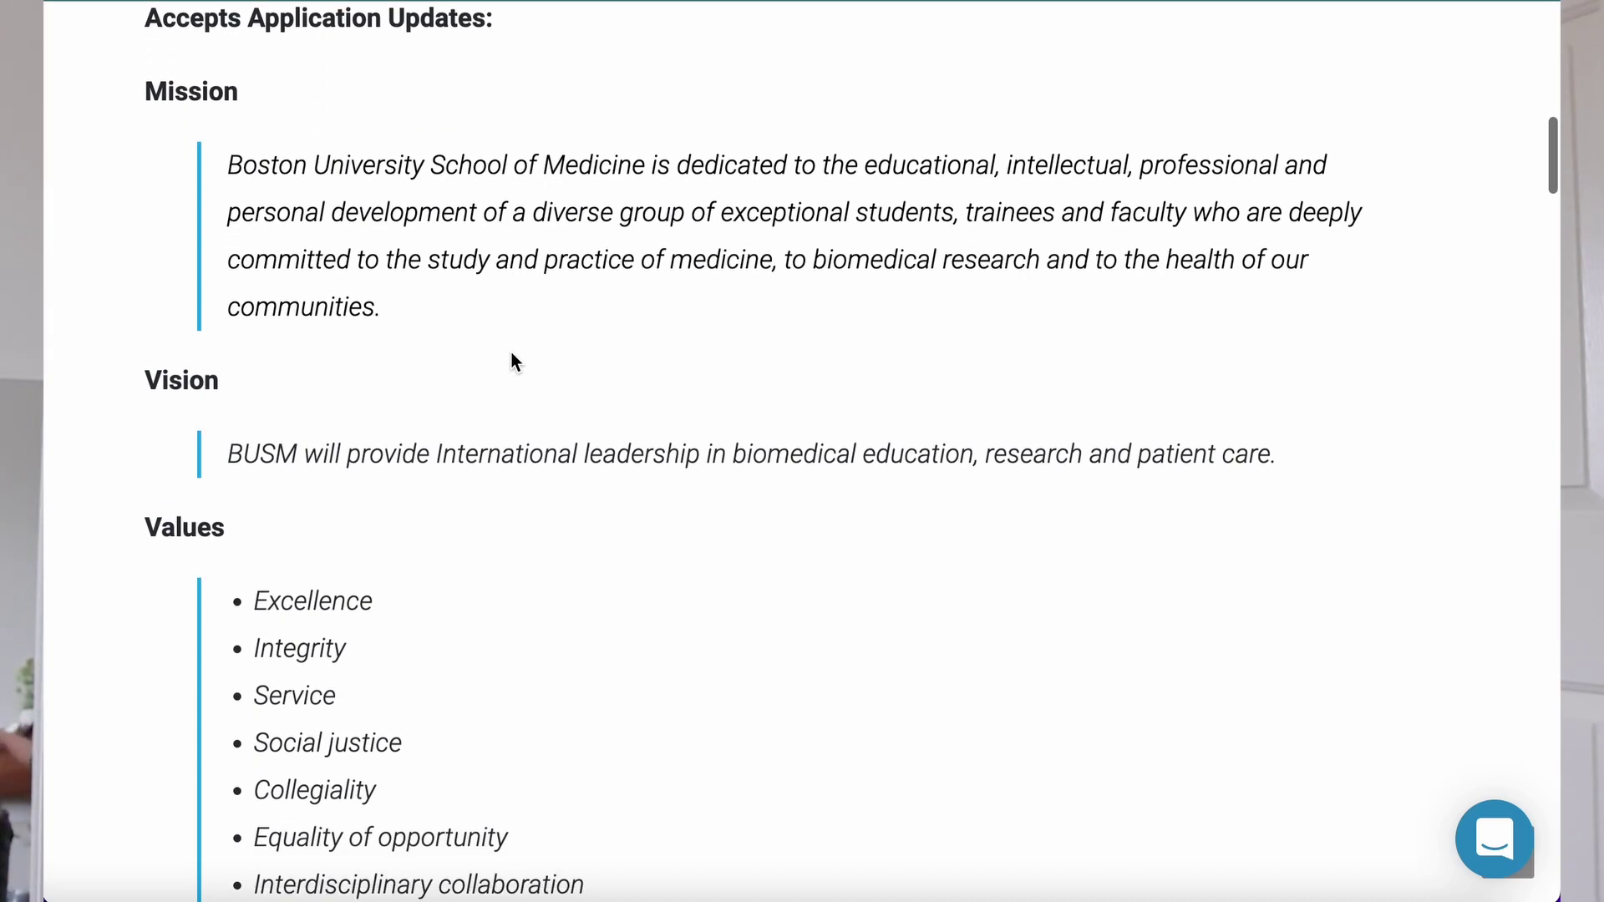
{"action": "scroll", "coordinate": [515, 361], "scroll_direction": "down", "scroll_amount": 20}
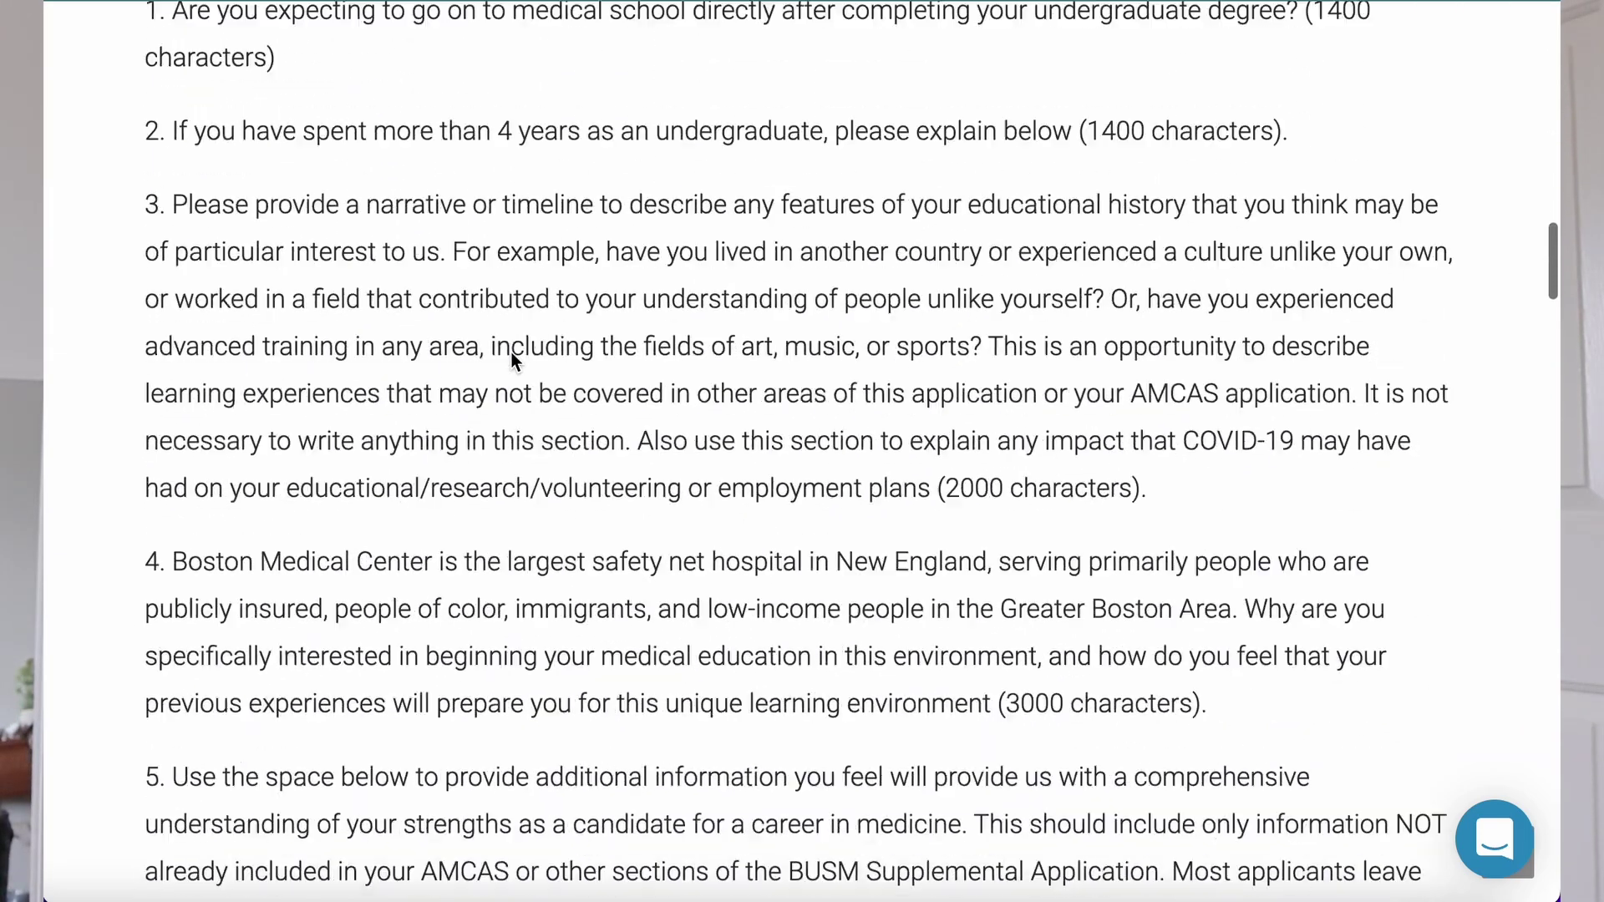
{"action": "scroll", "coordinate": [511, 353], "scroll_direction": "down", "scroll_amount": 4}
{"action": "scroll", "coordinate": [511, 354], "scroll_direction": "up", "scroll_amount": 20}
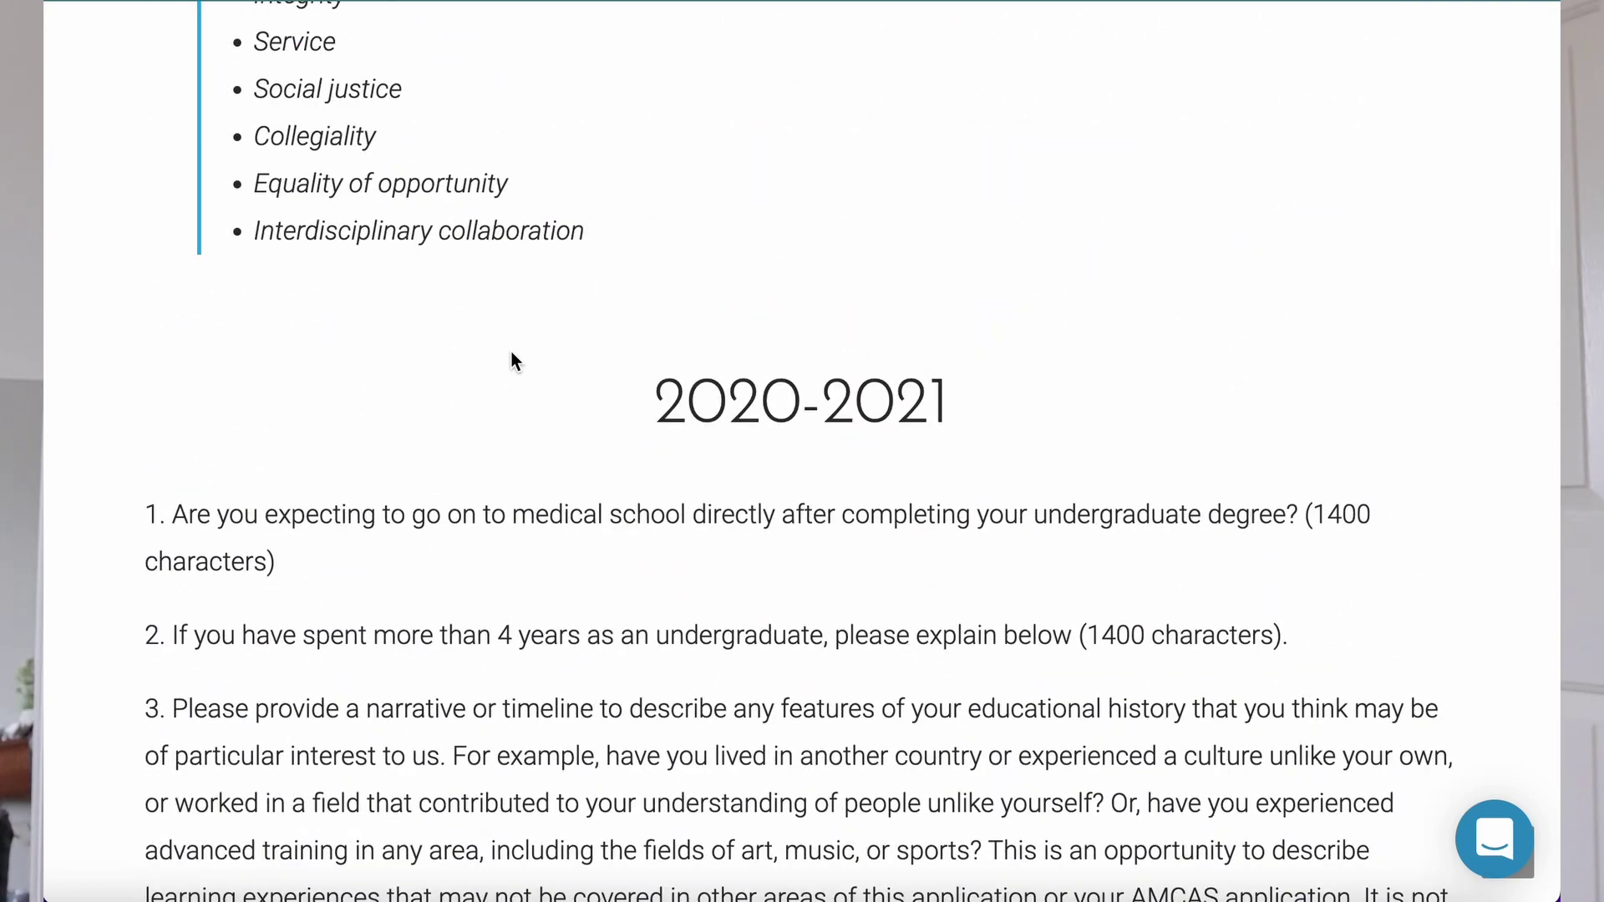
{"action": "scroll", "coordinate": [660, 322], "scroll_direction": "down", "scroll_amount": 3}
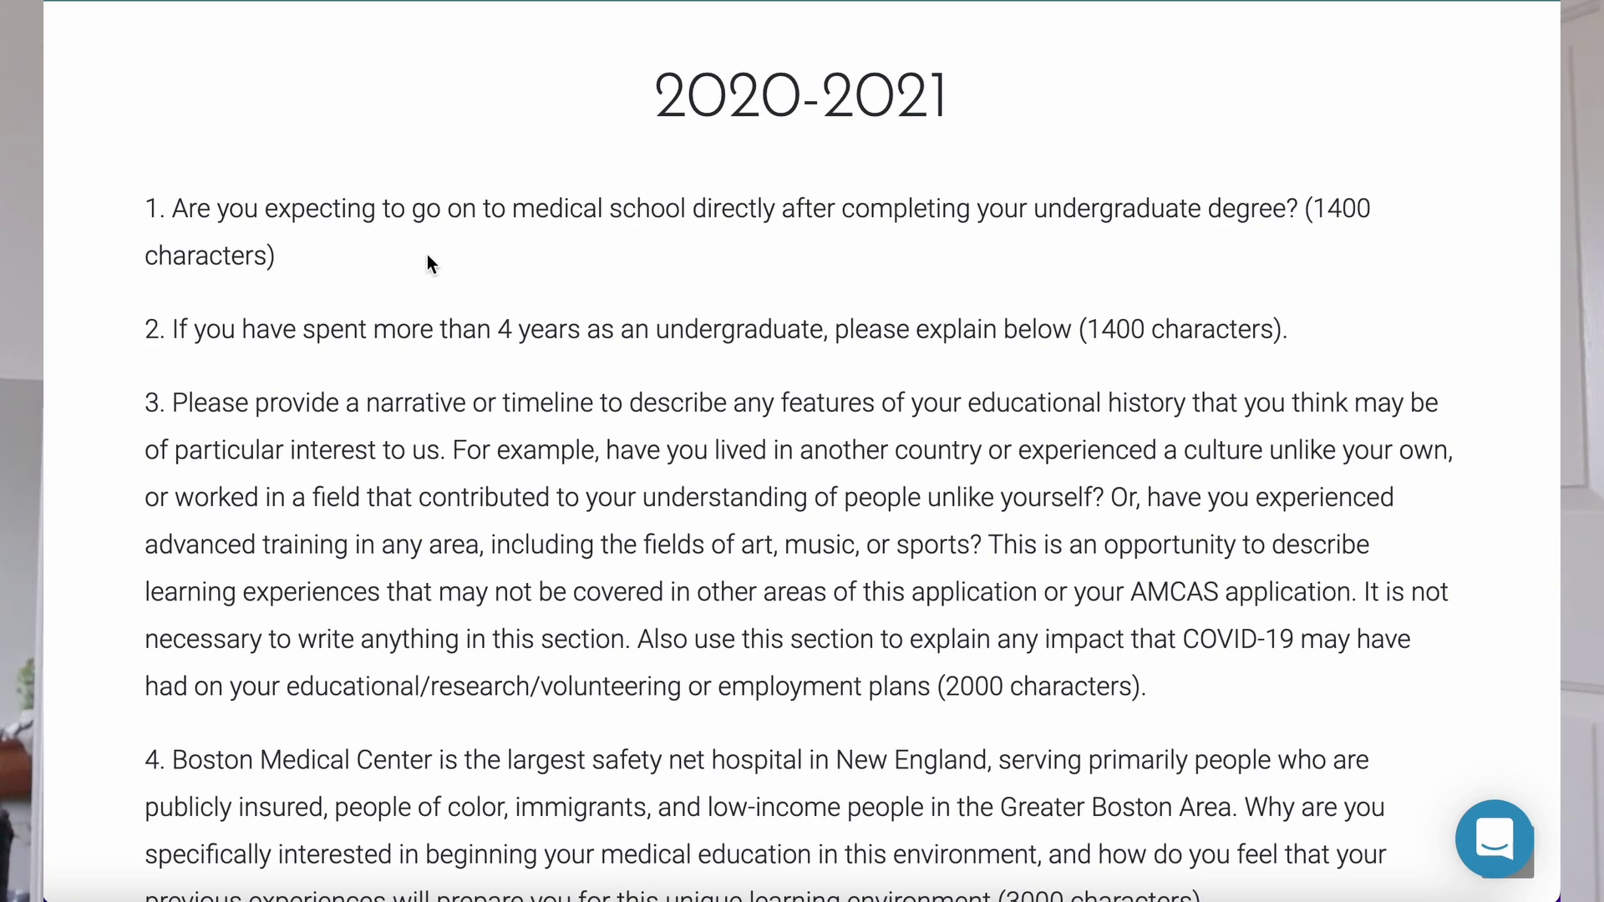
{"action": "scroll", "coordinate": [428, 256], "scroll_direction": "down", "scroll_amount": 1}
{"action": "scroll", "coordinate": [427, 256], "scroll_direction": "up", "scroll_amount": 2}
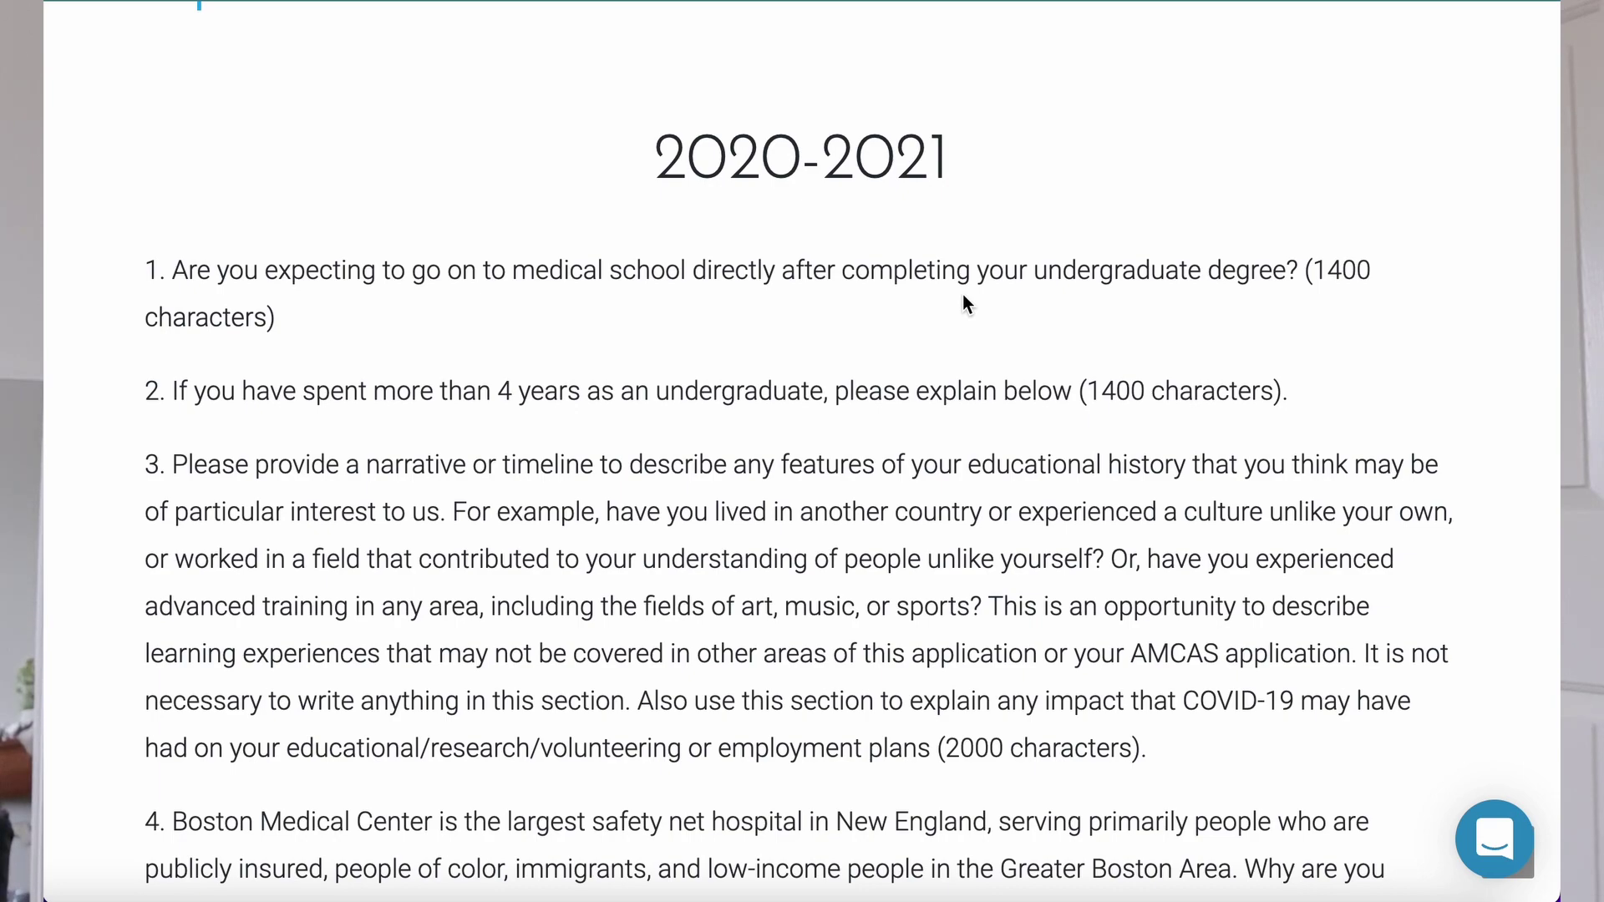
Step: Copy the five 2020-2021 prompts into the Secondaries Master Template spreadsheet's Question column from B3, pasting values only
{"action": "scroll", "coordinate": [963, 294], "scroll_direction": "down", "scroll_amount": 3}
{"action": "left_click_drag", "start_coordinate": [141, 127], "coordinate": [483, 831]}
{"action": "scroll", "coordinate": [1260, 680], "scroll_direction": "down", "scroll_amount": 2}
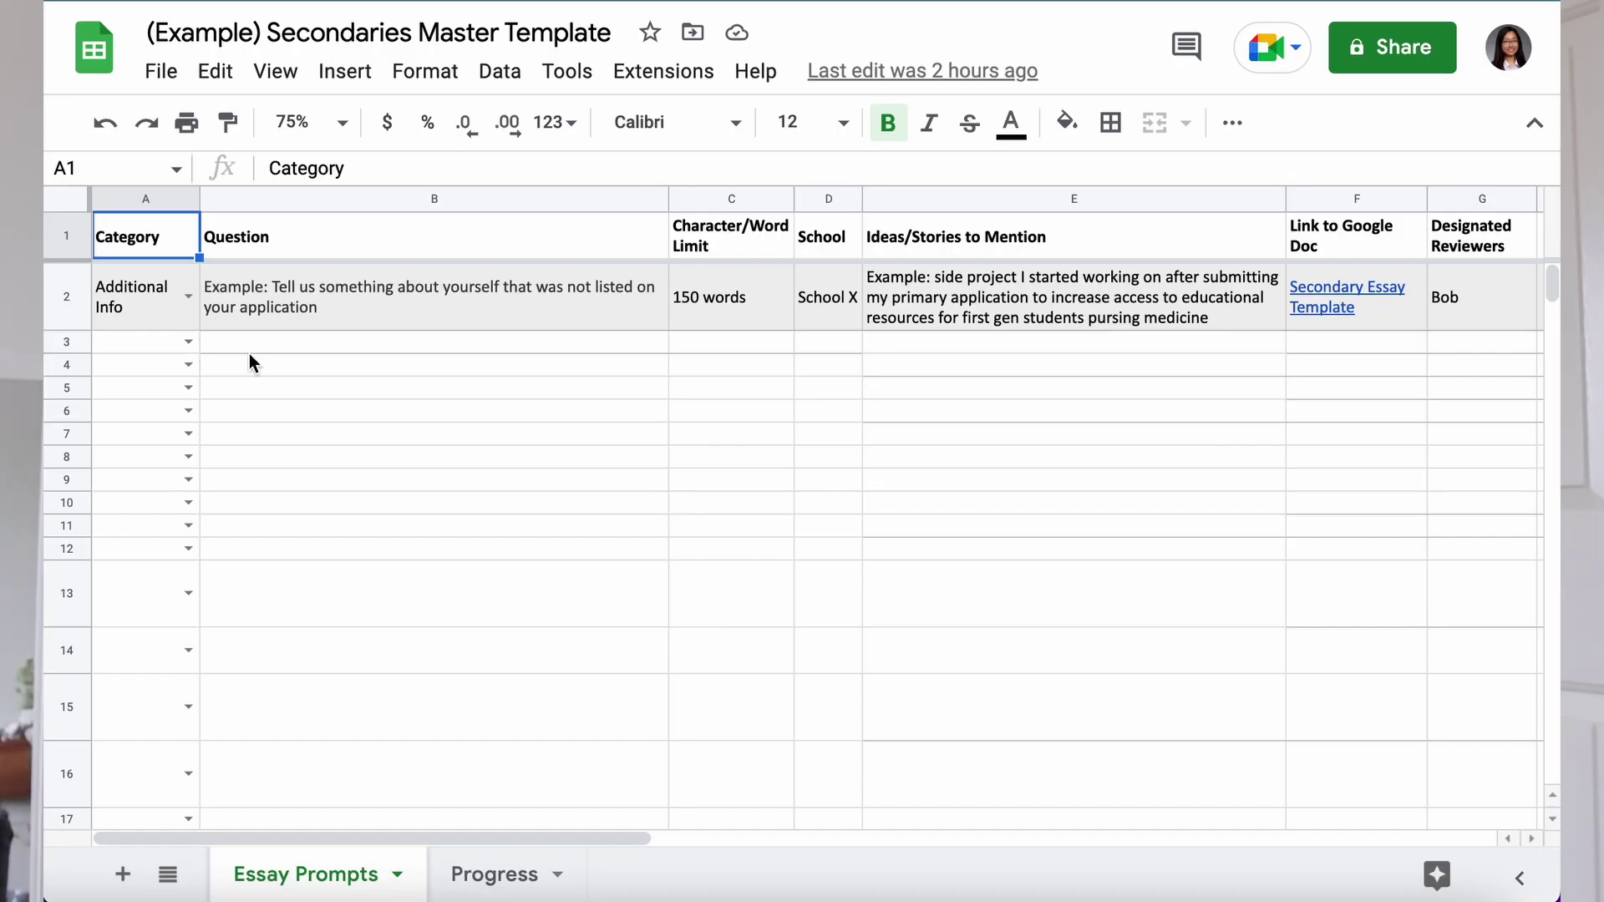
{"action": "left_click", "coordinate": [248, 344]}
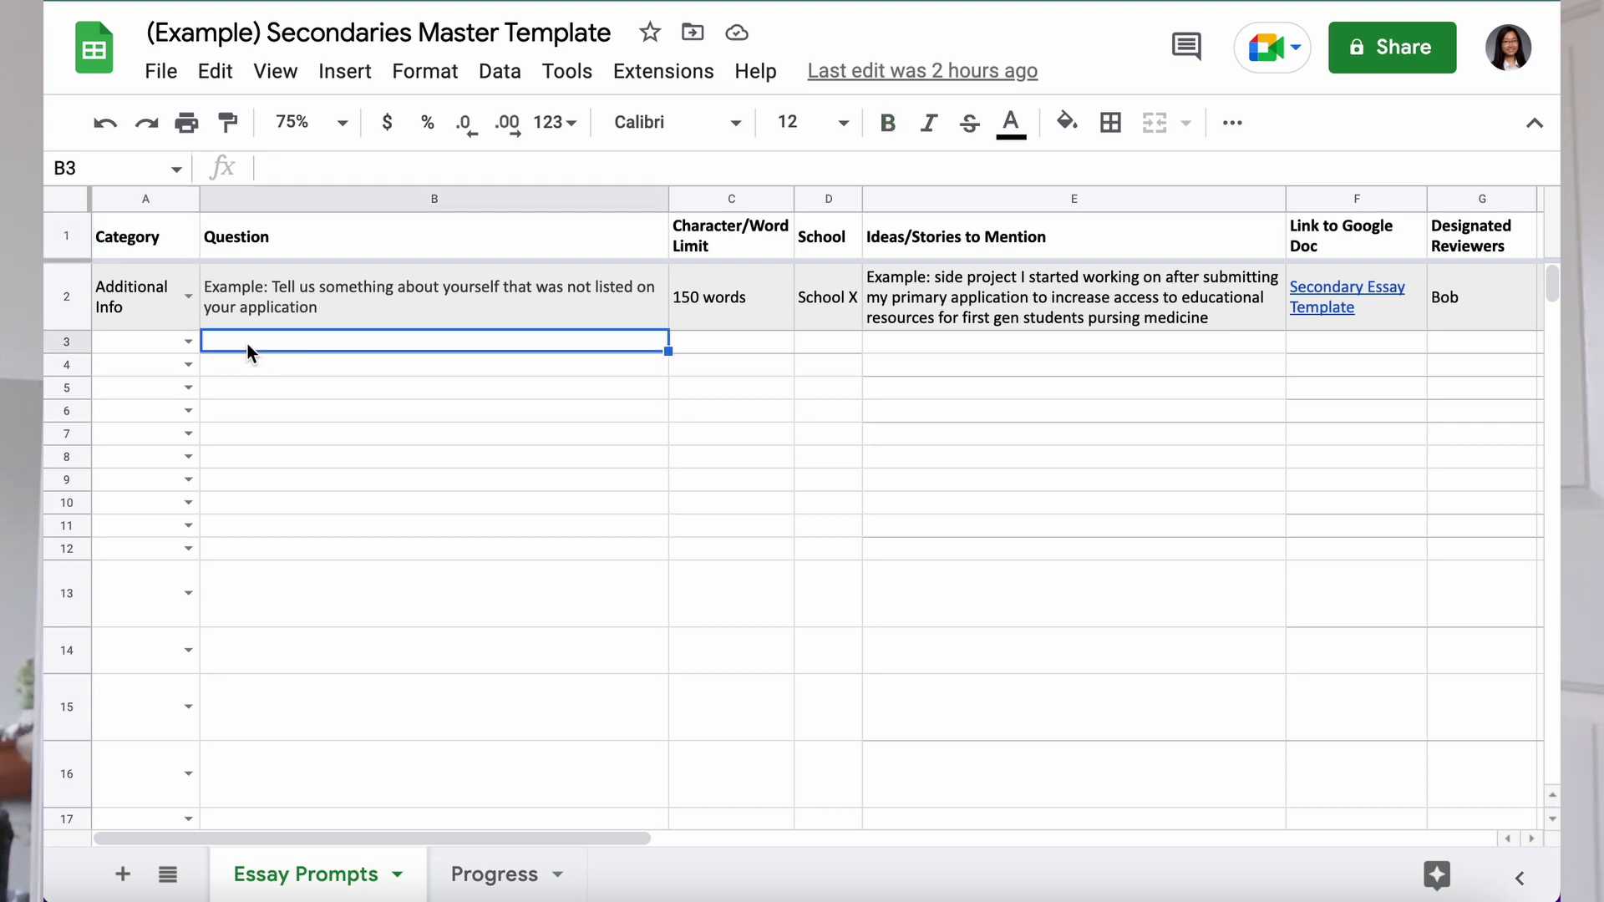
{"action": "key", "text": "ctrl+v"}
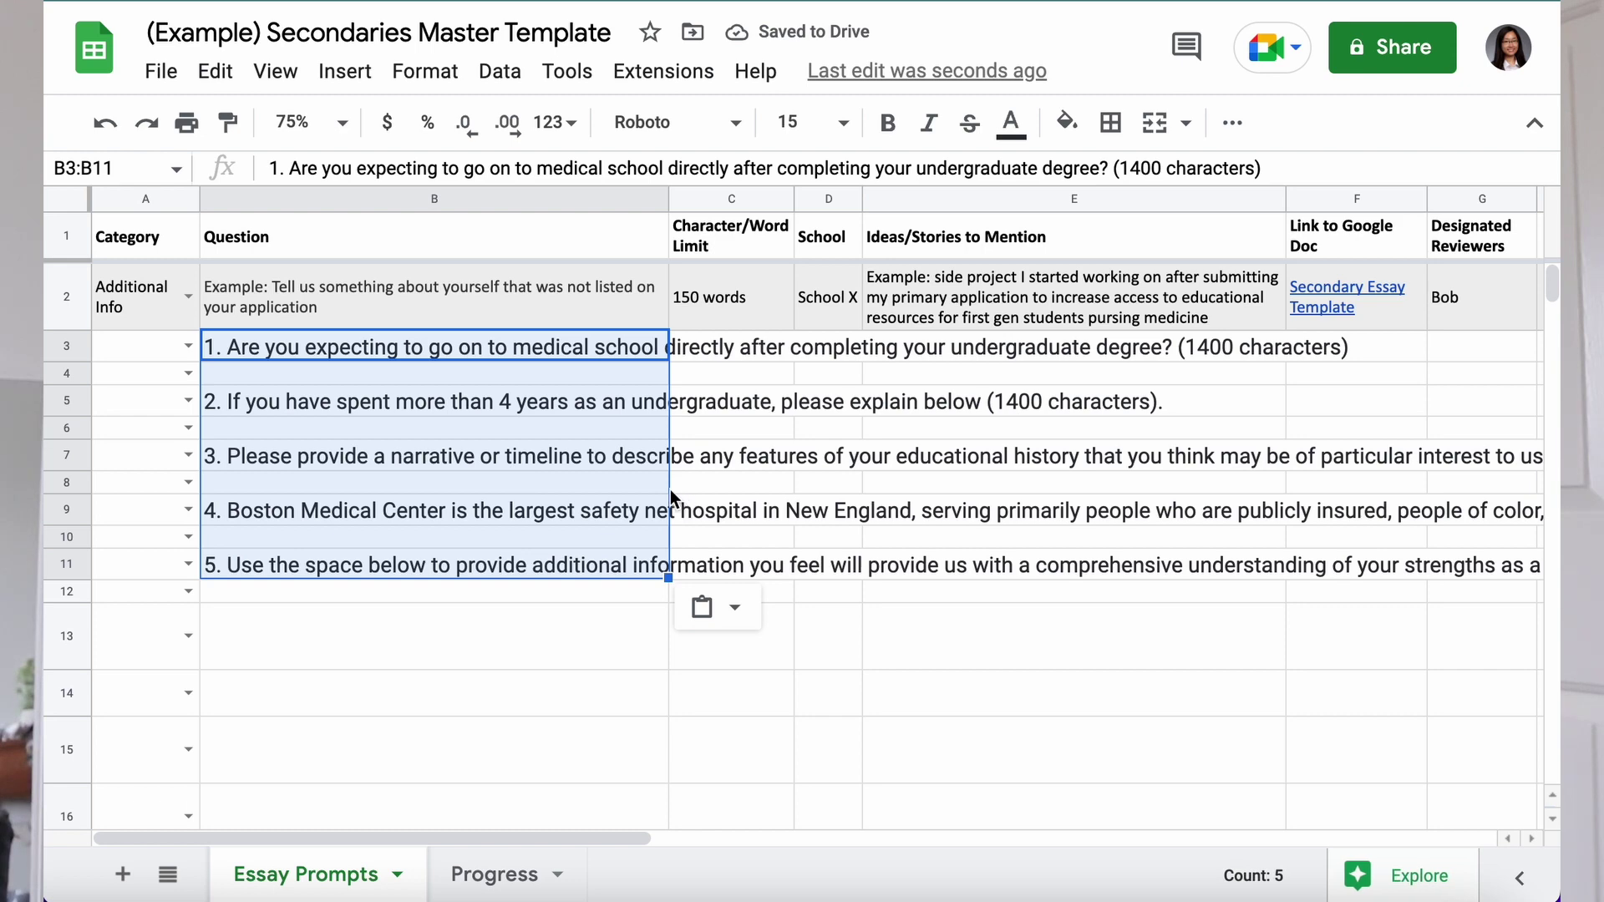
{"action": "left_click", "coordinate": [735, 610]}
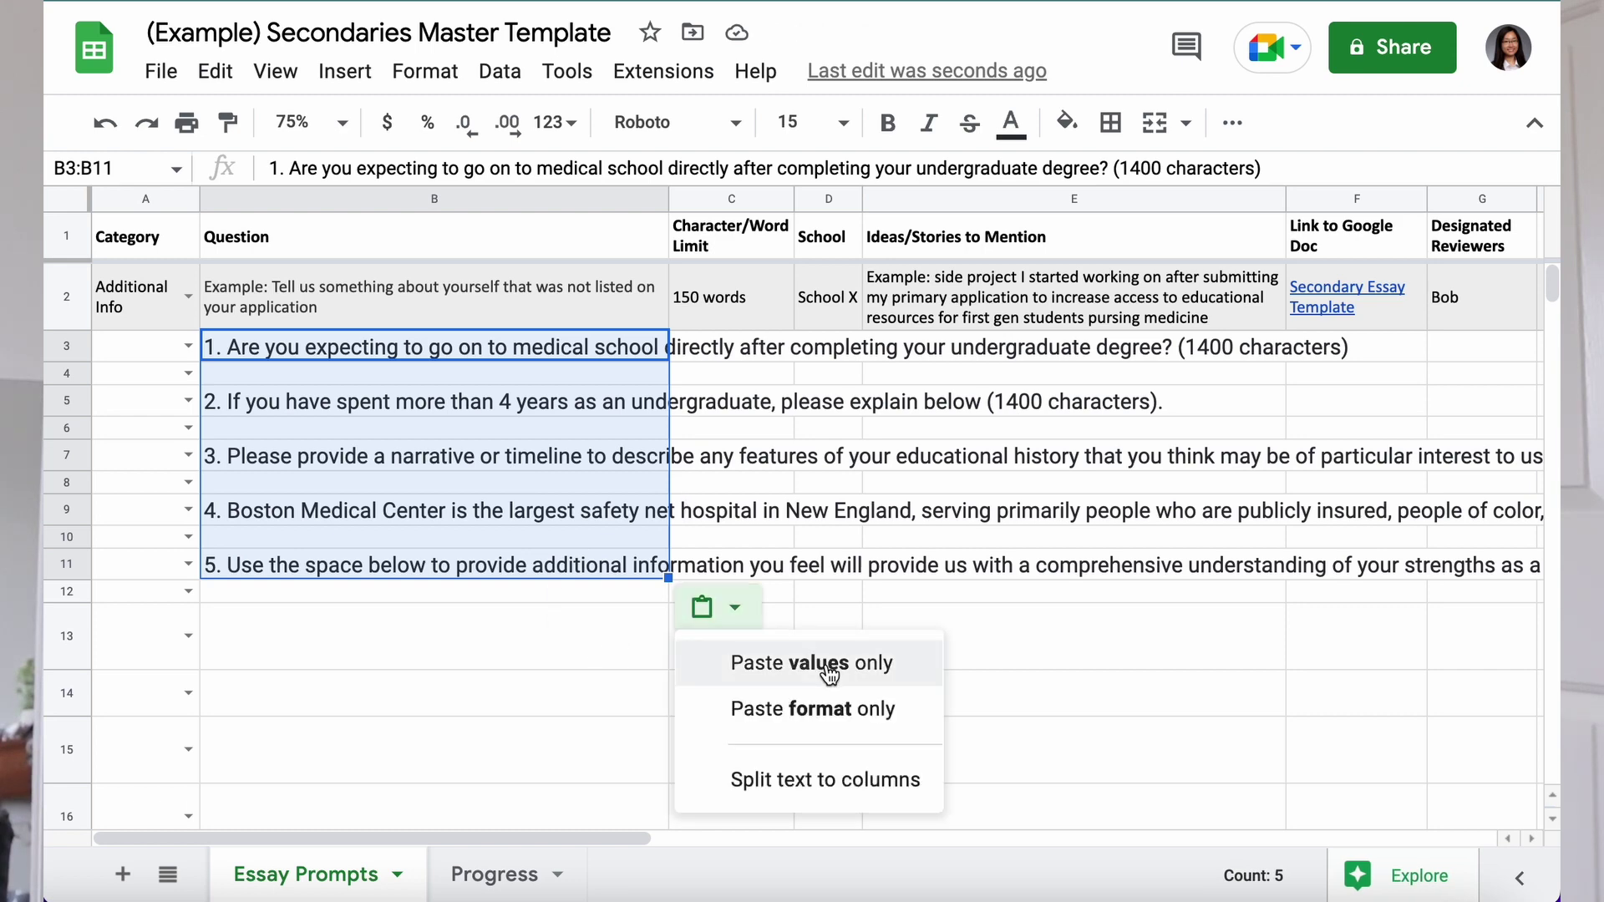
{"action": "left_click", "coordinate": [830, 669]}
{"action": "left_click", "coordinate": [731, 632]}
Step: Delete the blank rows between the pasted prompts
{"action": "left_click", "coordinate": [64, 384]}
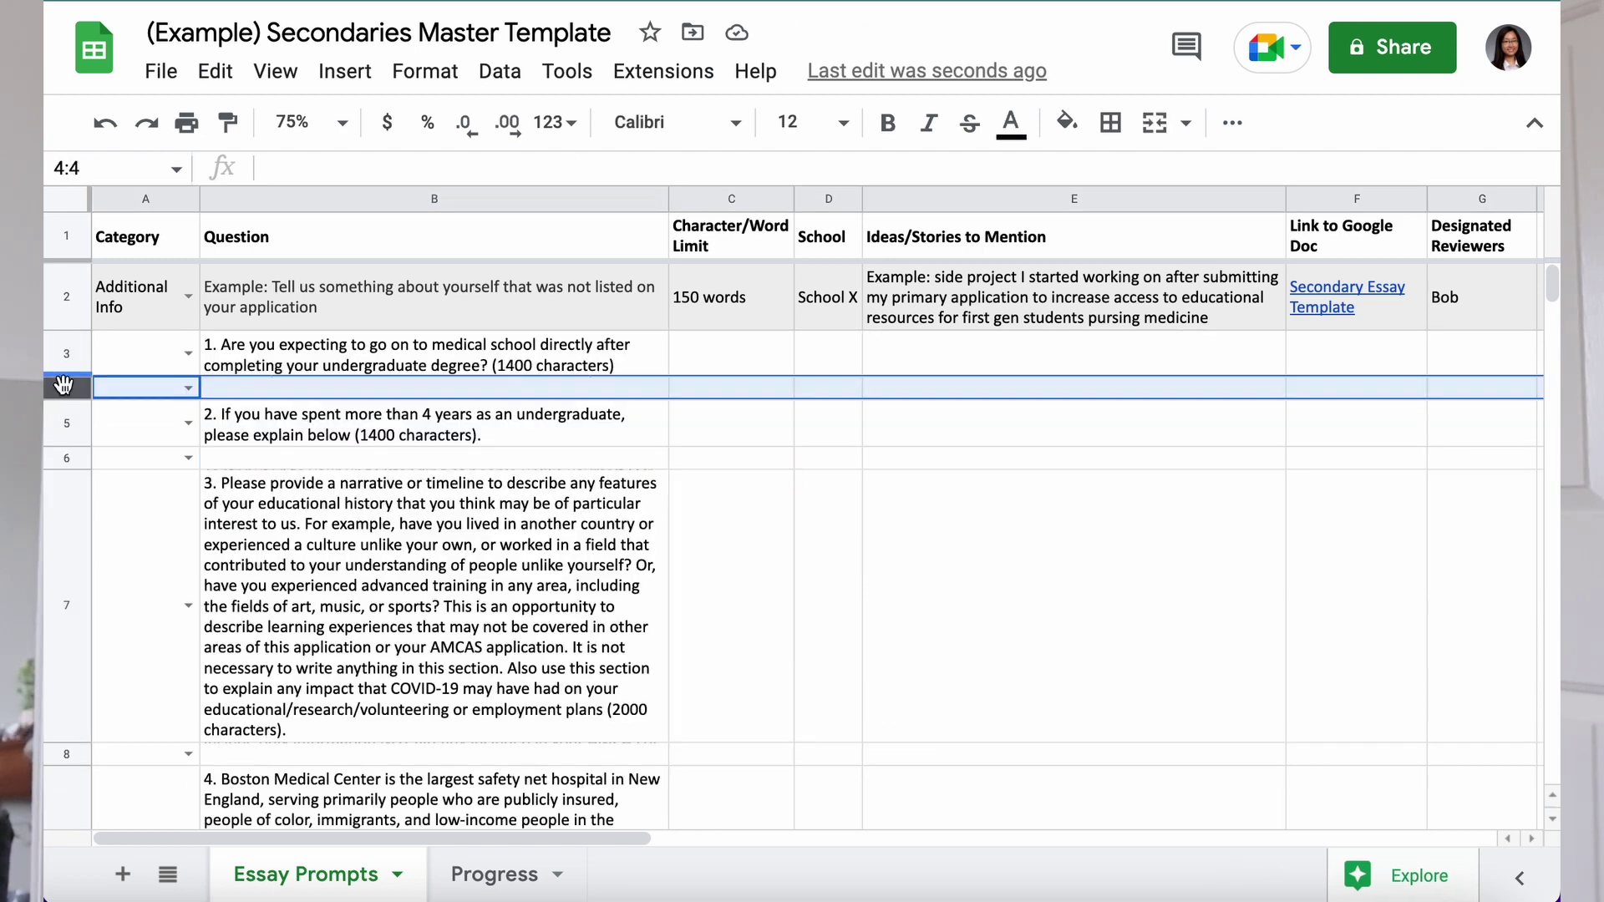
{"action": "left_click", "coordinate": [67, 458], "text": "ctrl"}
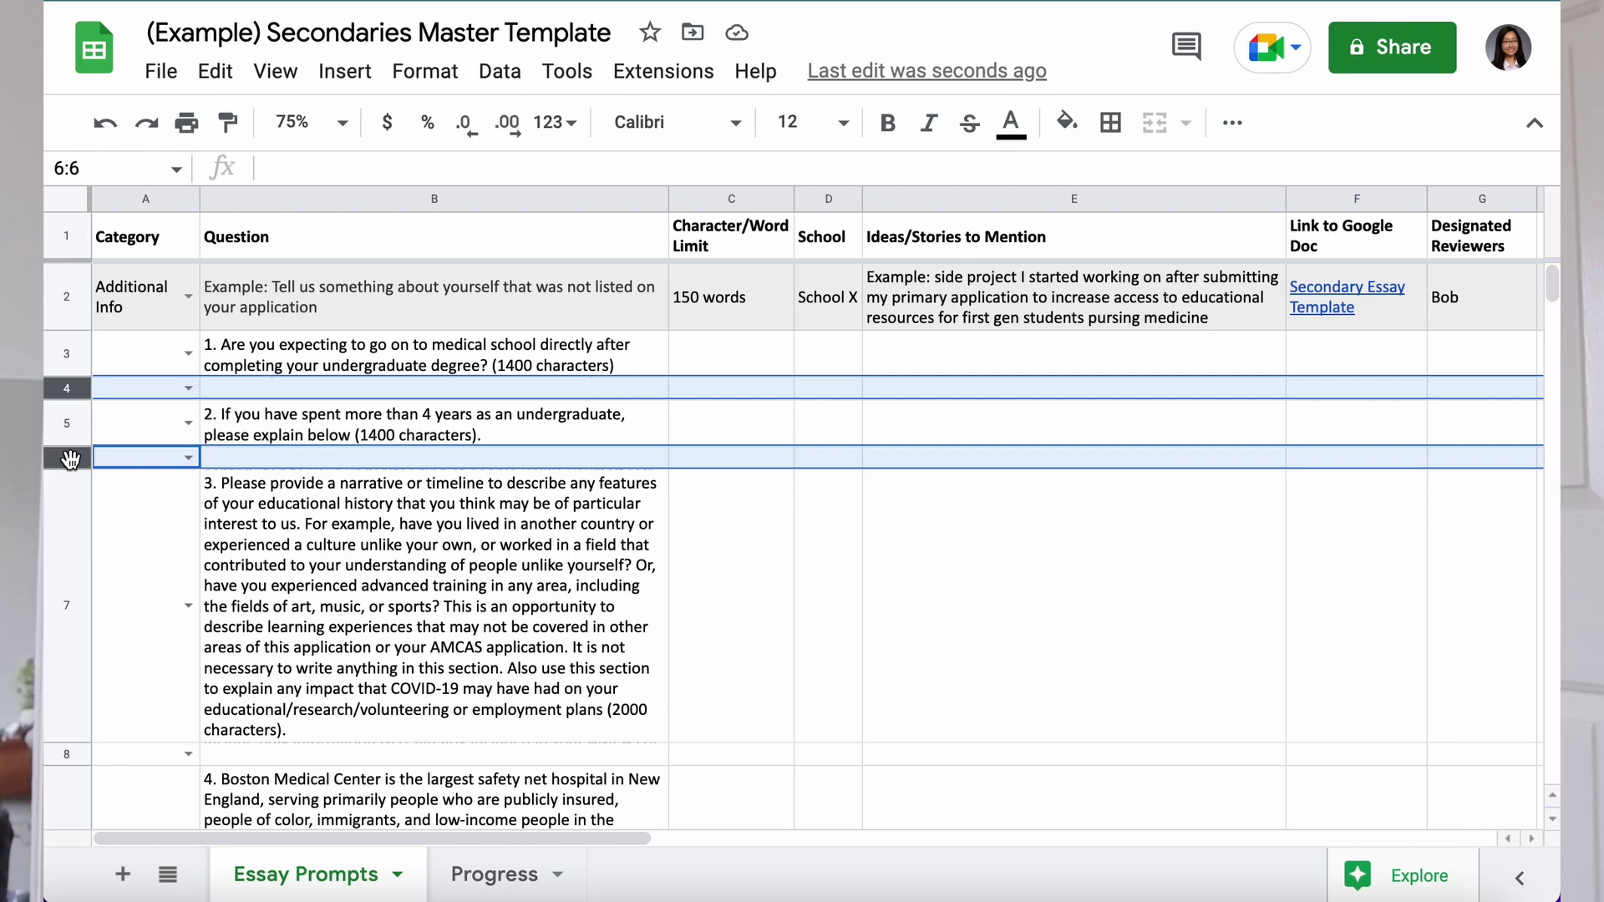
{"action": "left_click", "coordinate": [66, 754], "text": "ctrl"}
{"action": "right_click", "coordinate": [65, 755]}
{"action": "left_click", "coordinate": [311, 396]}
Step: Enter the prompts' character limits: 1400 chars for 1 and 2, 2000 chars for 3, and 3000 chars for 4 and 5
{"action": "left_click", "coordinate": [698, 369]}
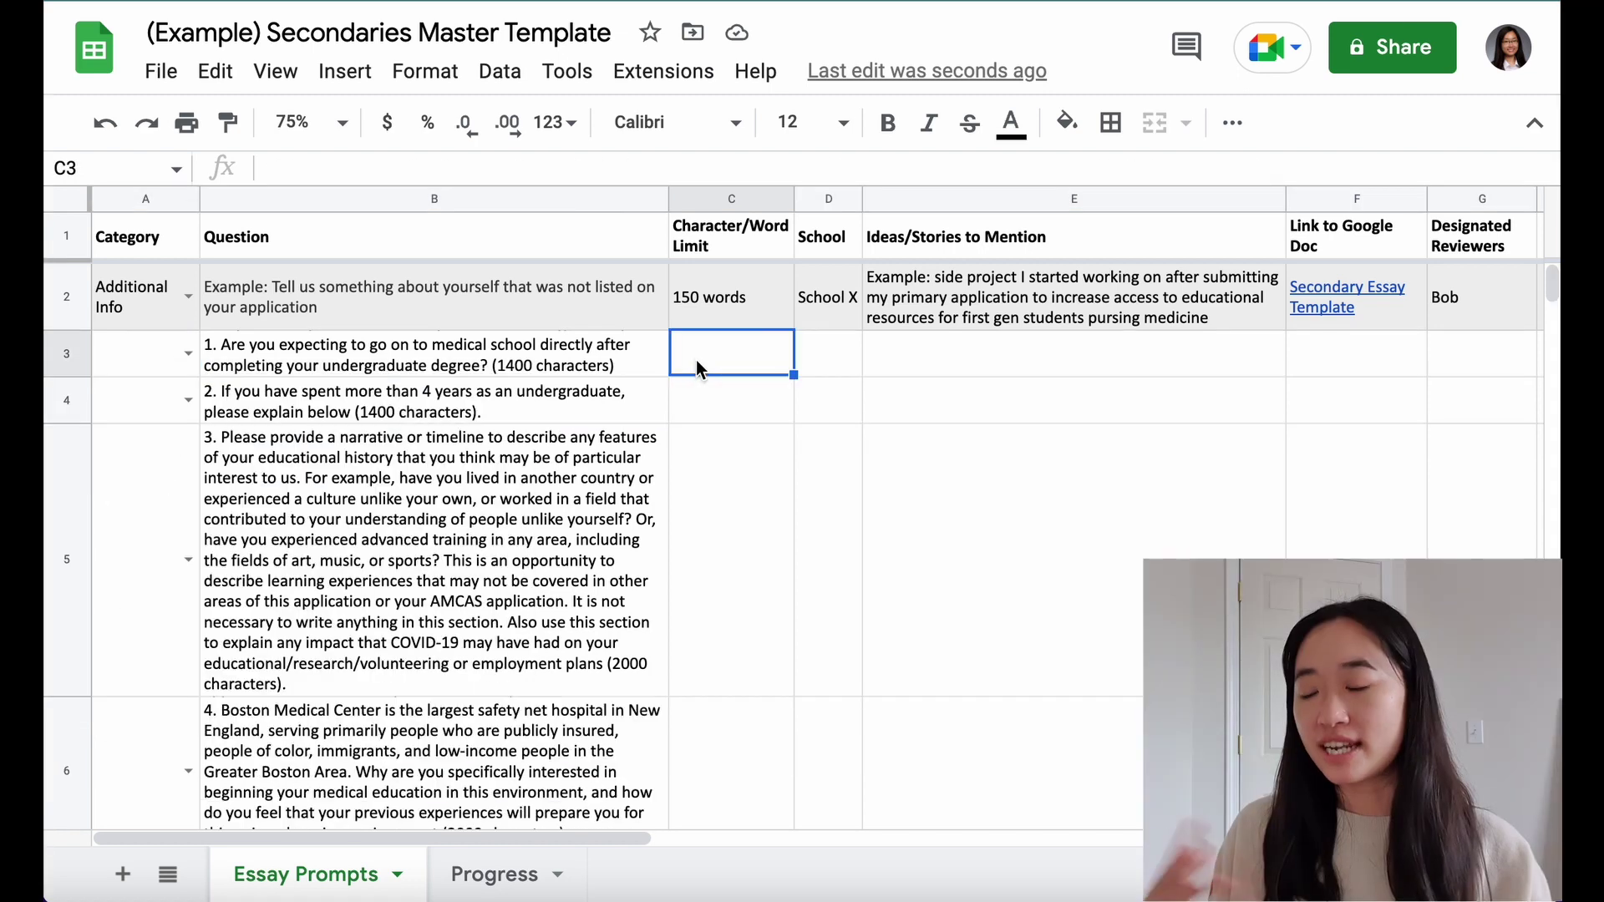
{"action": "type", "text": "1400 char\\"}
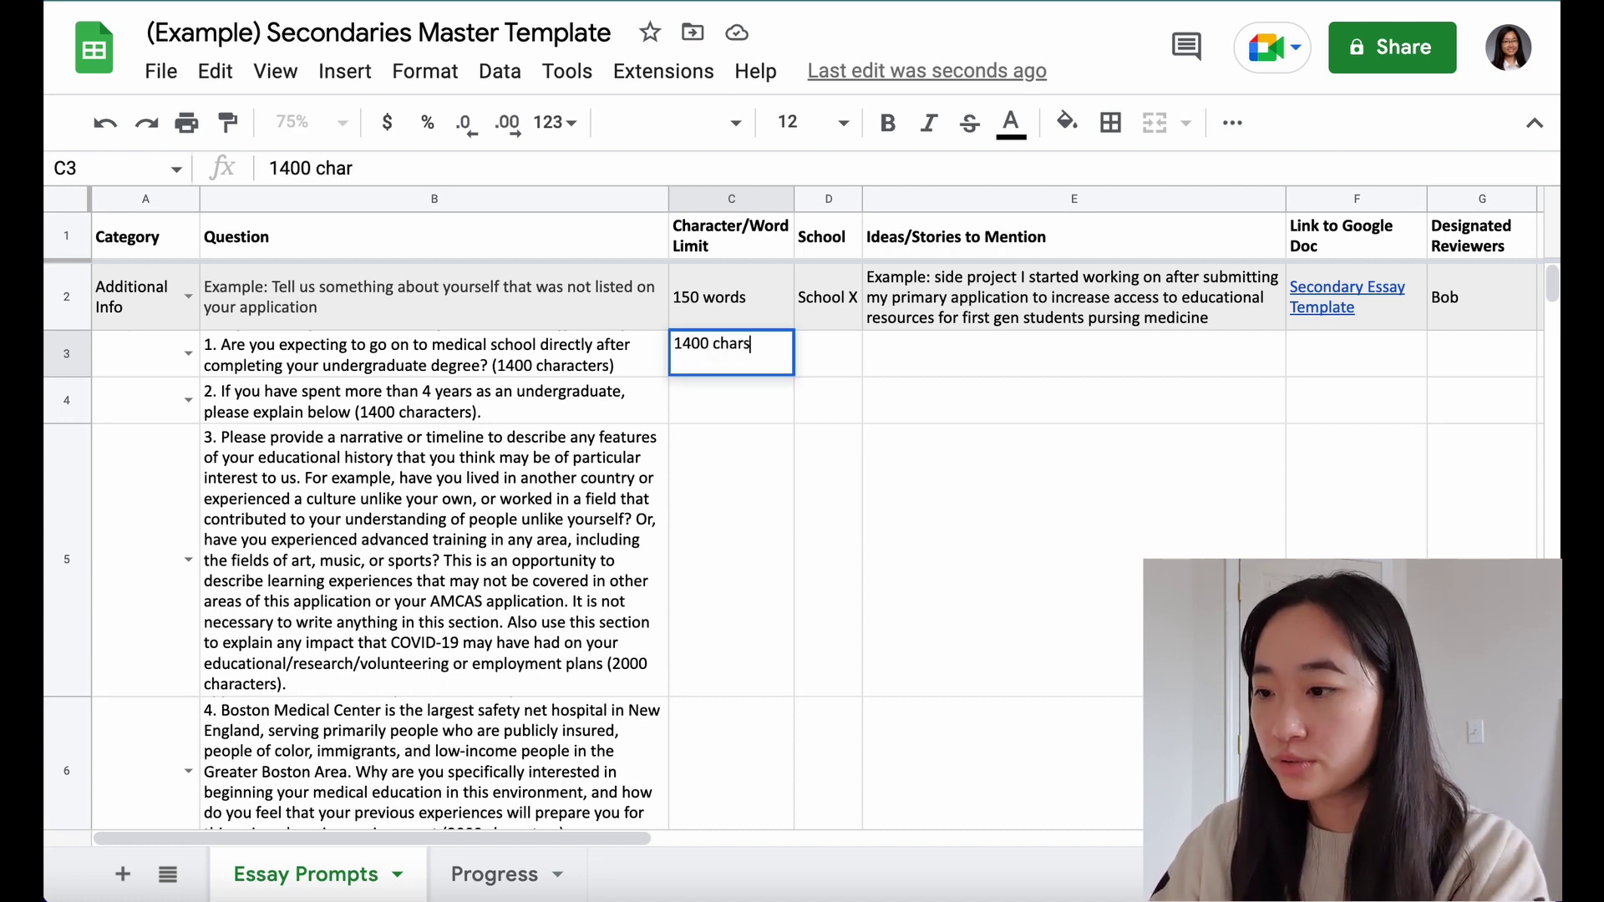
{"action": "key", "text": "Return"}
{"action": "type", "text": "1400 chars"}
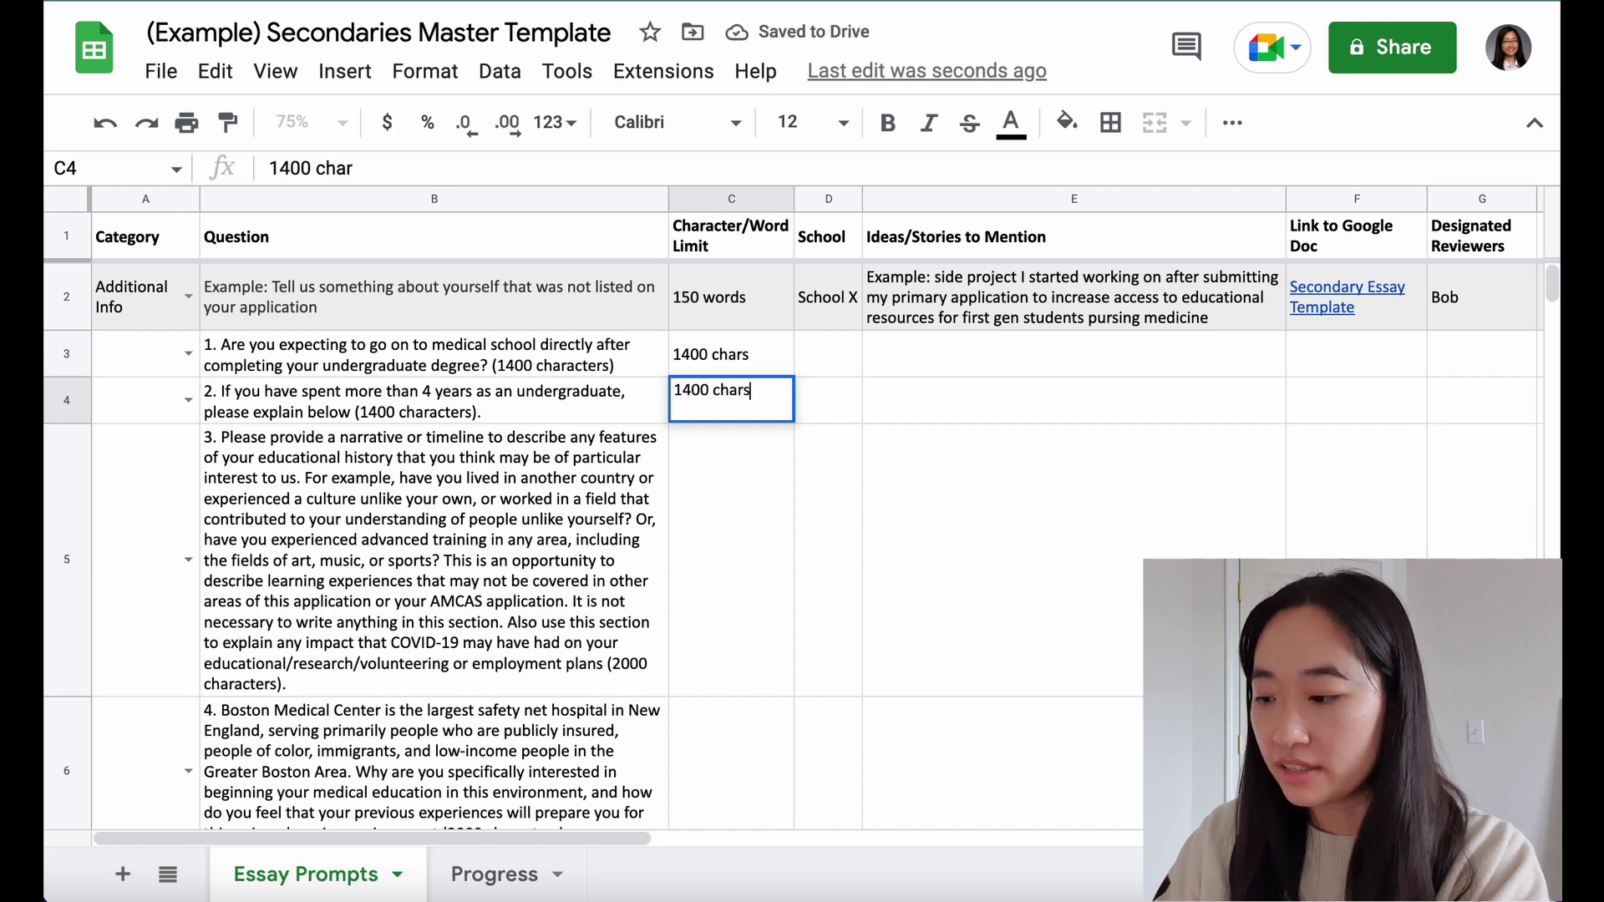
{"action": "type", "text": "s"}
{"action": "key", "text": "BackSpace"}
{"action": "key", "text": "Return"}
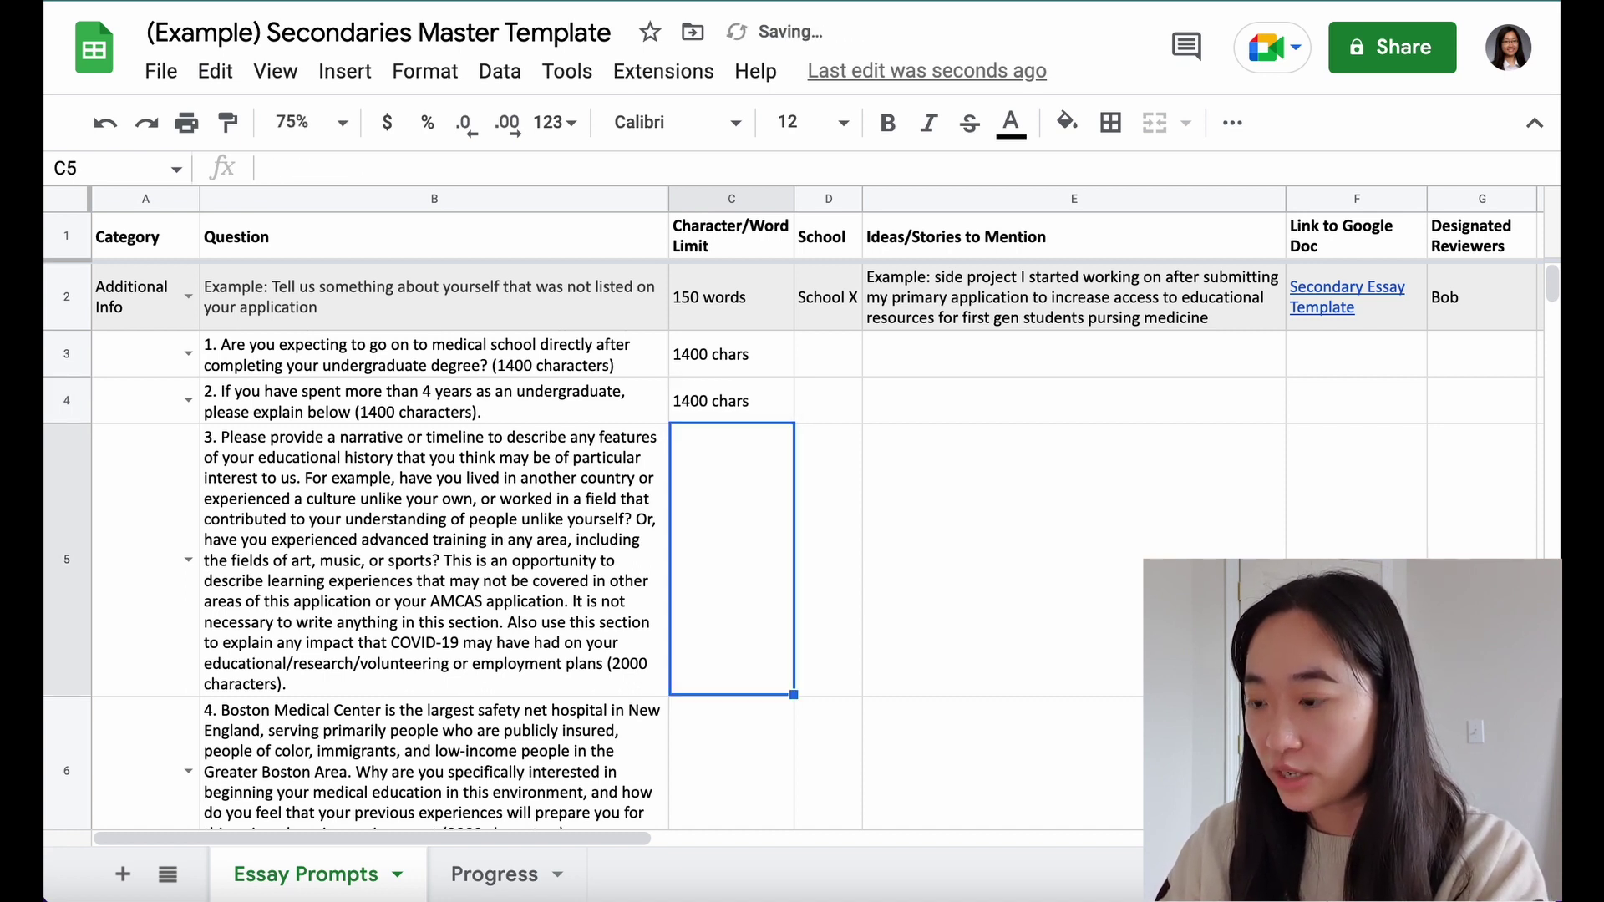
Step: Enter Boston as the school for prompt 1 and fill it down through prompt 5
{"action": "type", "text": "Boston"}
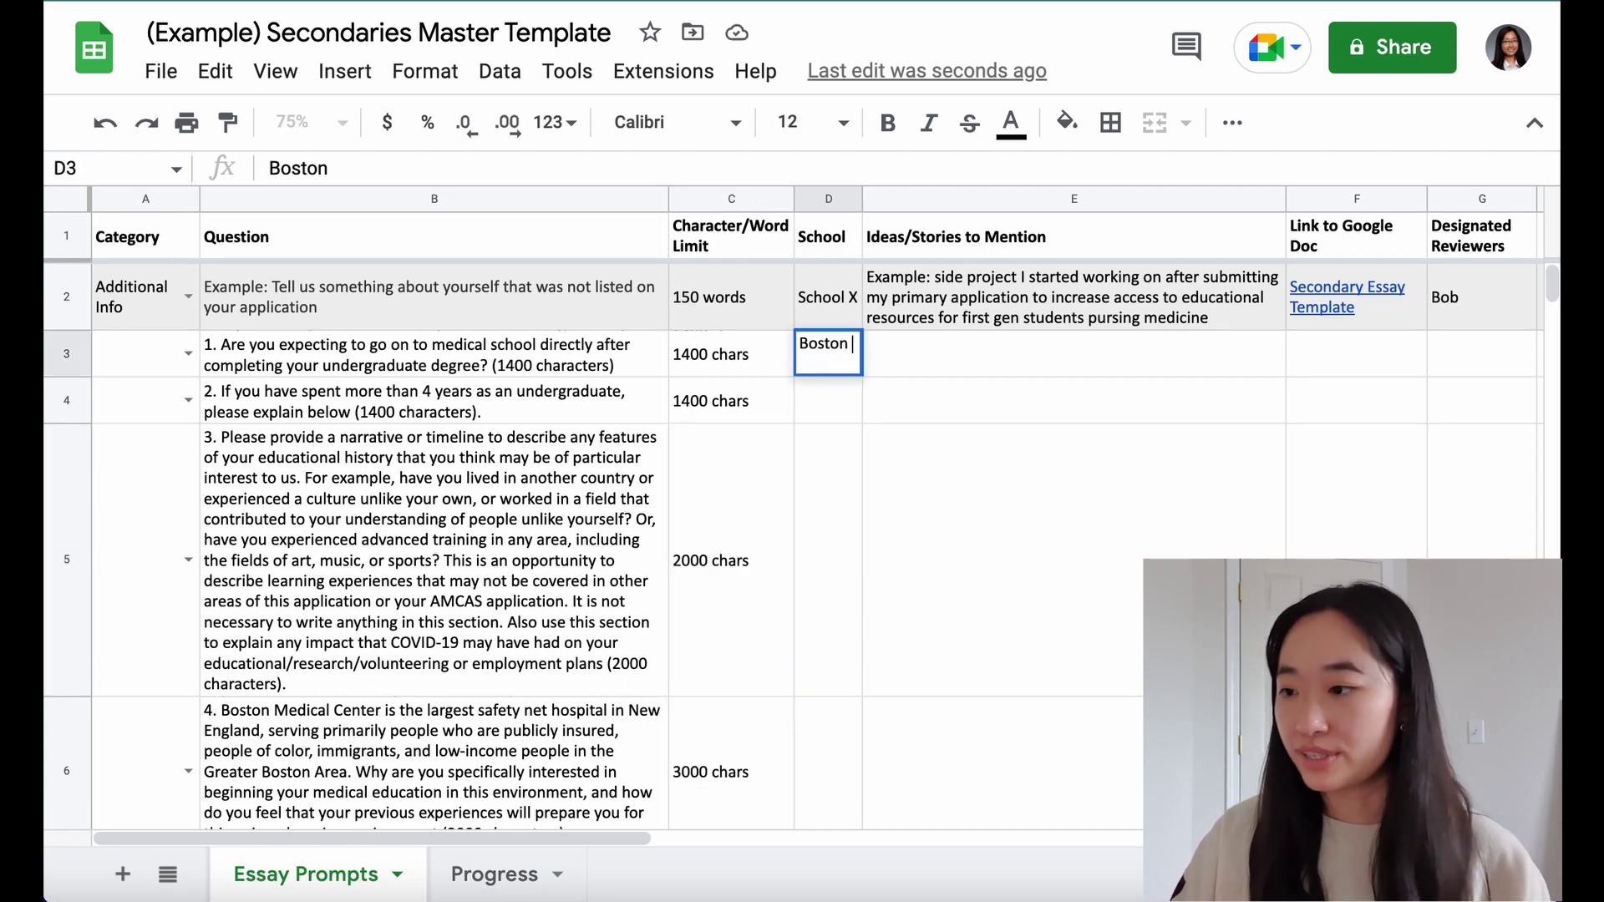
{"action": "left_click", "coordinate": [859, 372]}
{"action": "left_click_drag", "start_coordinate": [862, 375], "coordinate": [828, 776]}
{"action": "scroll", "coordinate": [945, 356], "scroll_direction": "right", "scroll_amount": 2}
{"action": "scroll", "coordinate": [945, 356], "scroll_direction": "left", "scroll_amount": 2}
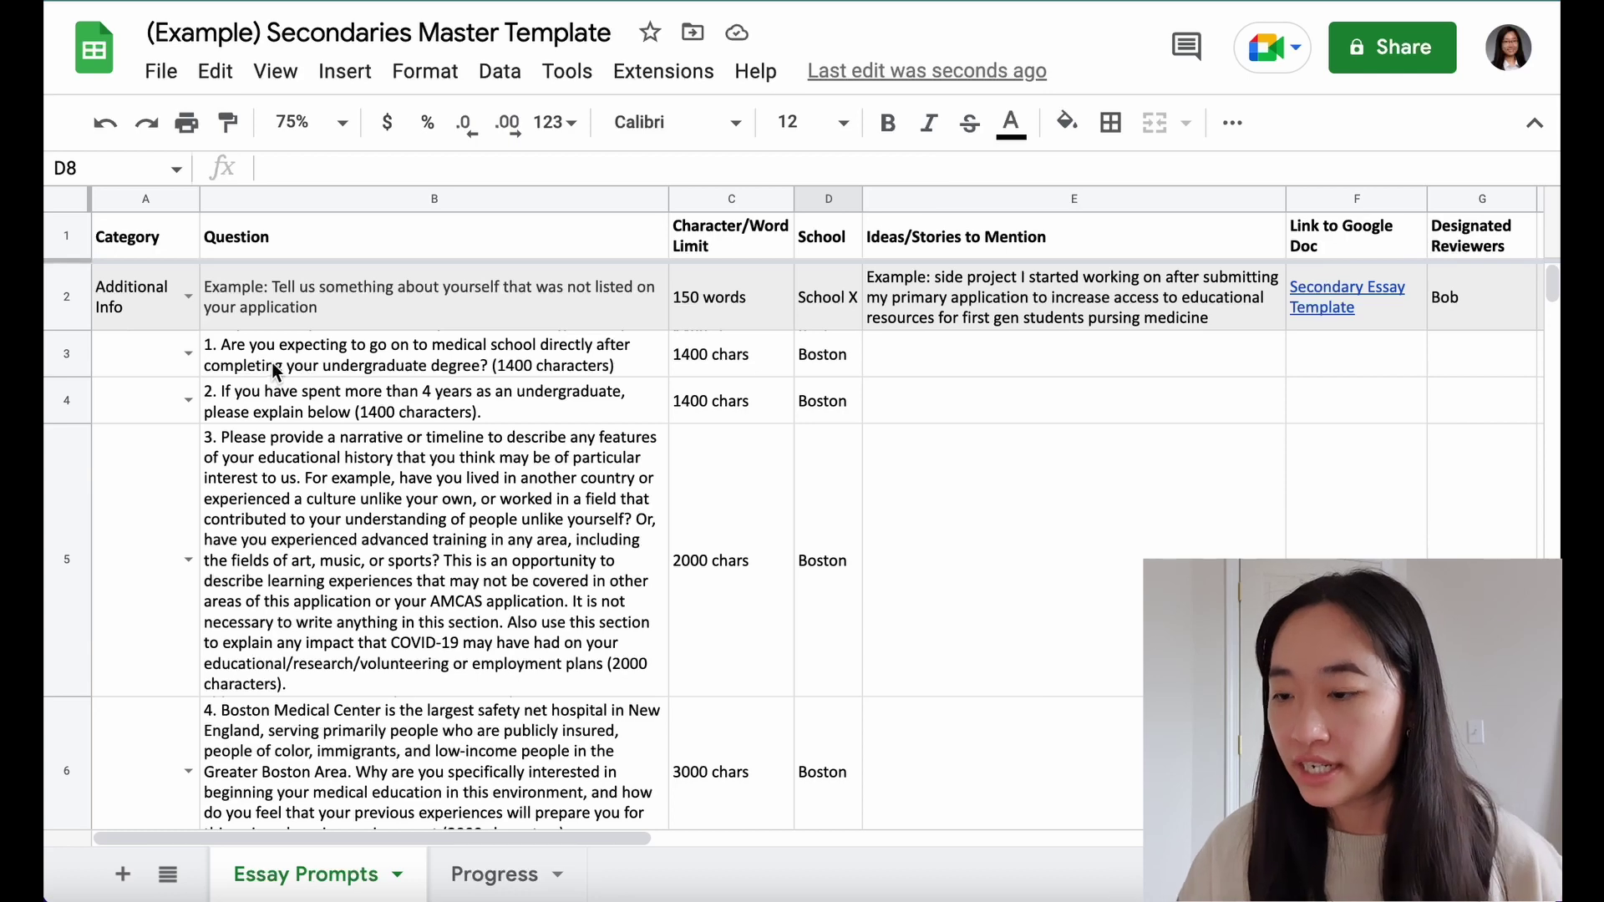
Step: Categorize prompt 1 as Short-Term Plans, prompt 2 as Experience and prompt 3 as Diversity
{"action": "left_click", "coordinate": [188, 353]}
{"action": "left_click", "coordinate": [125, 658]}
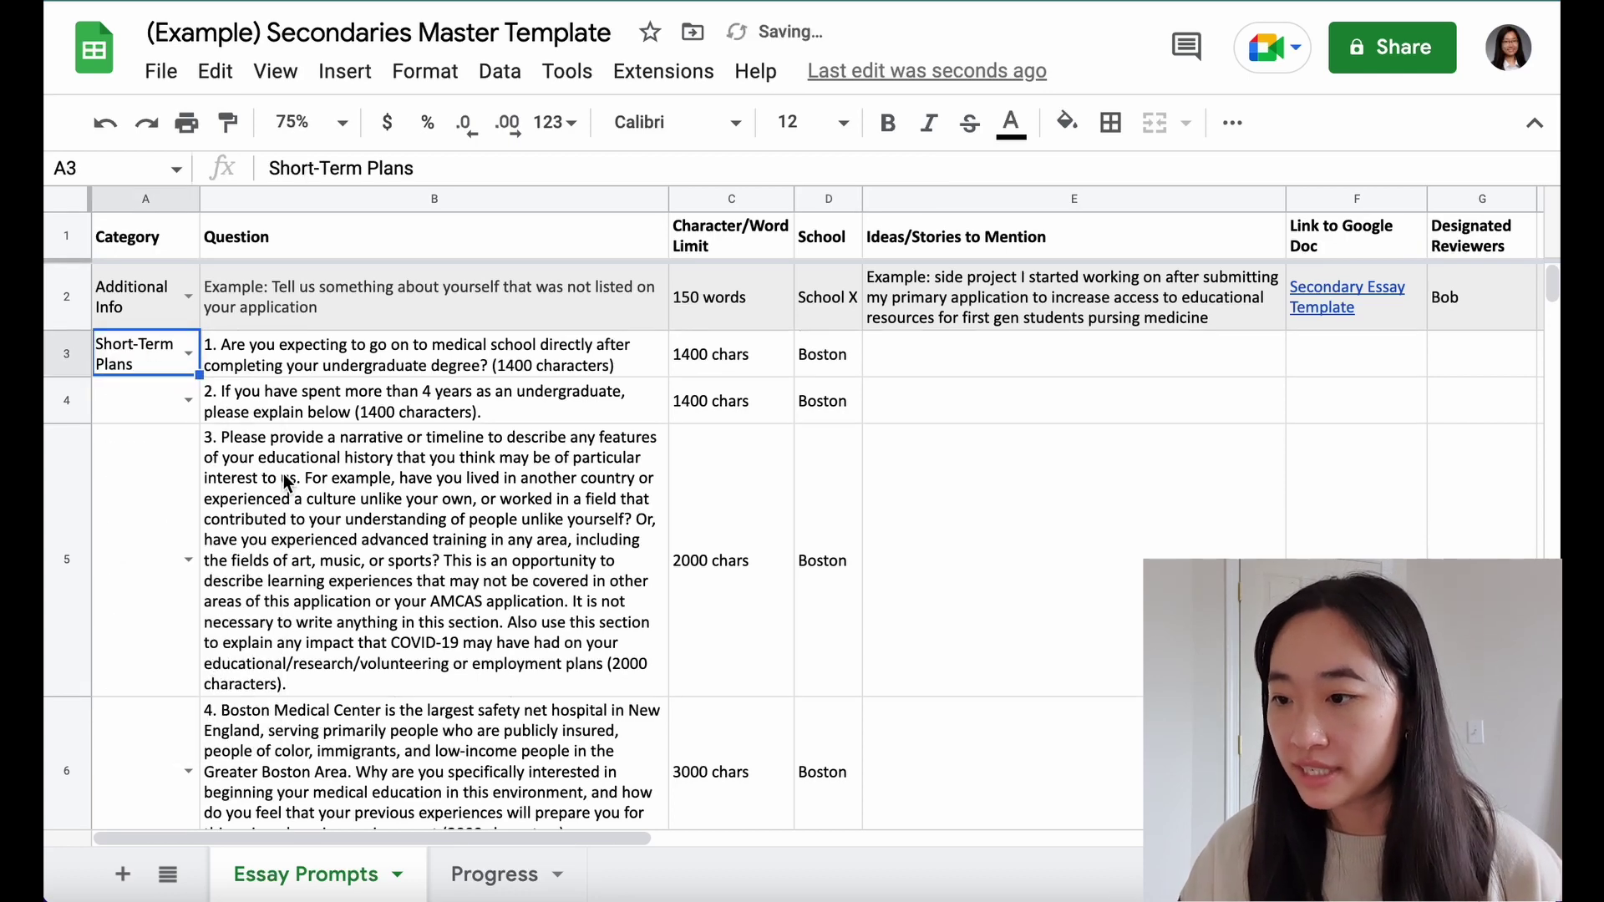
{"action": "left_click", "coordinate": [241, 416]}
{"action": "left_click", "coordinate": [188, 400]}
{"action": "left_click", "coordinate": [213, 594]}
{"action": "left_click", "coordinate": [339, 561]}
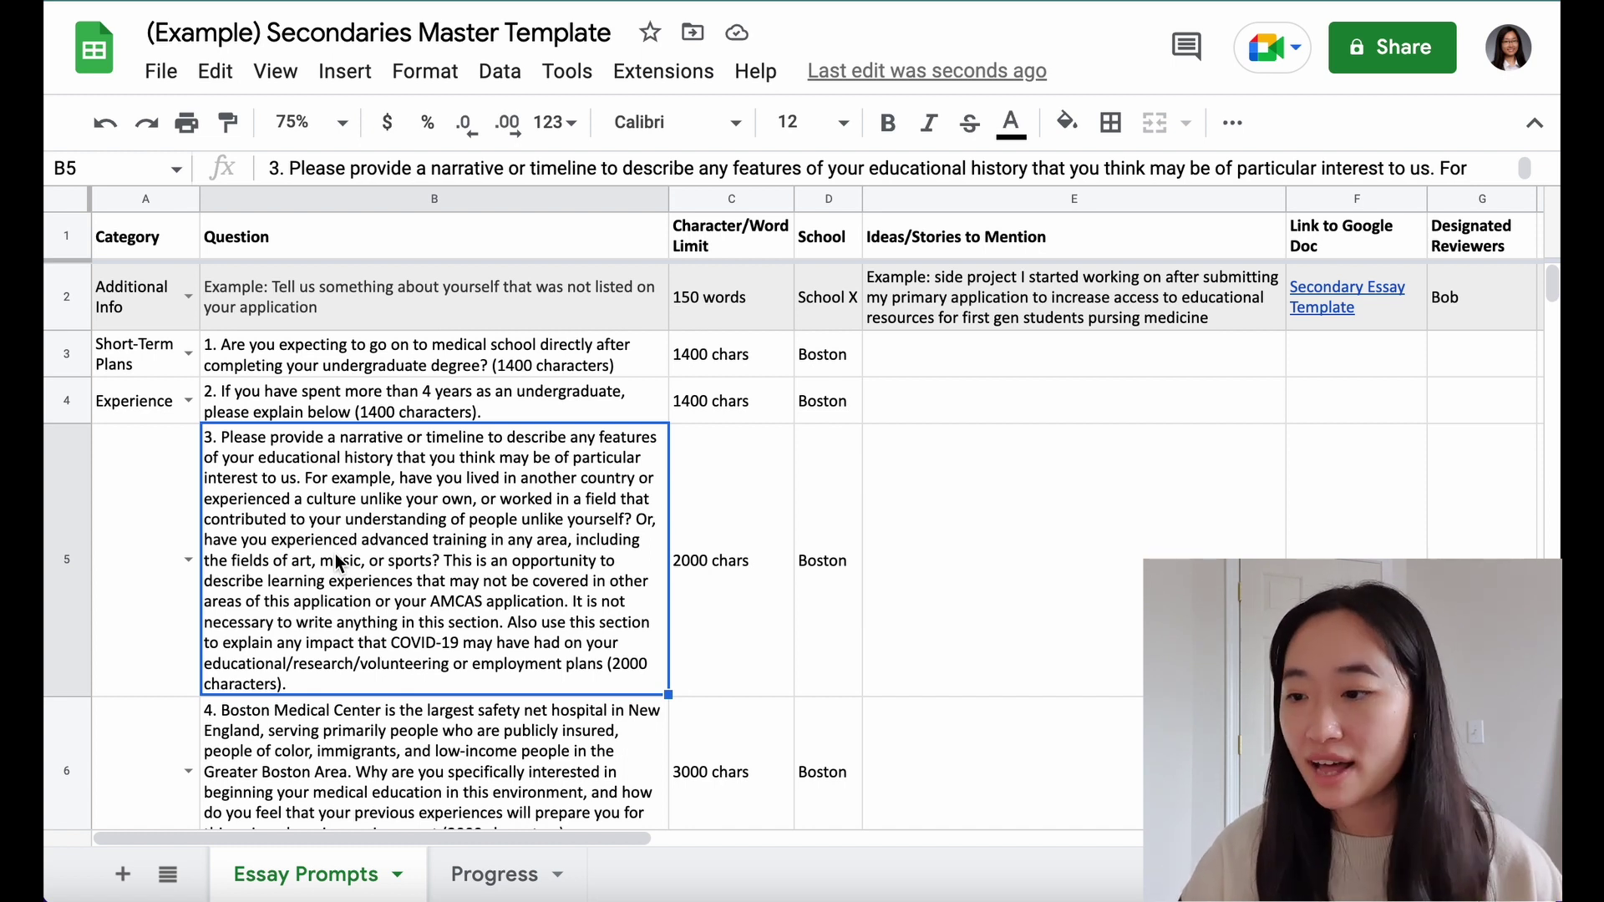
{"action": "left_click", "coordinate": [188, 560]}
{"action": "left_click", "coordinate": [188, 830]}
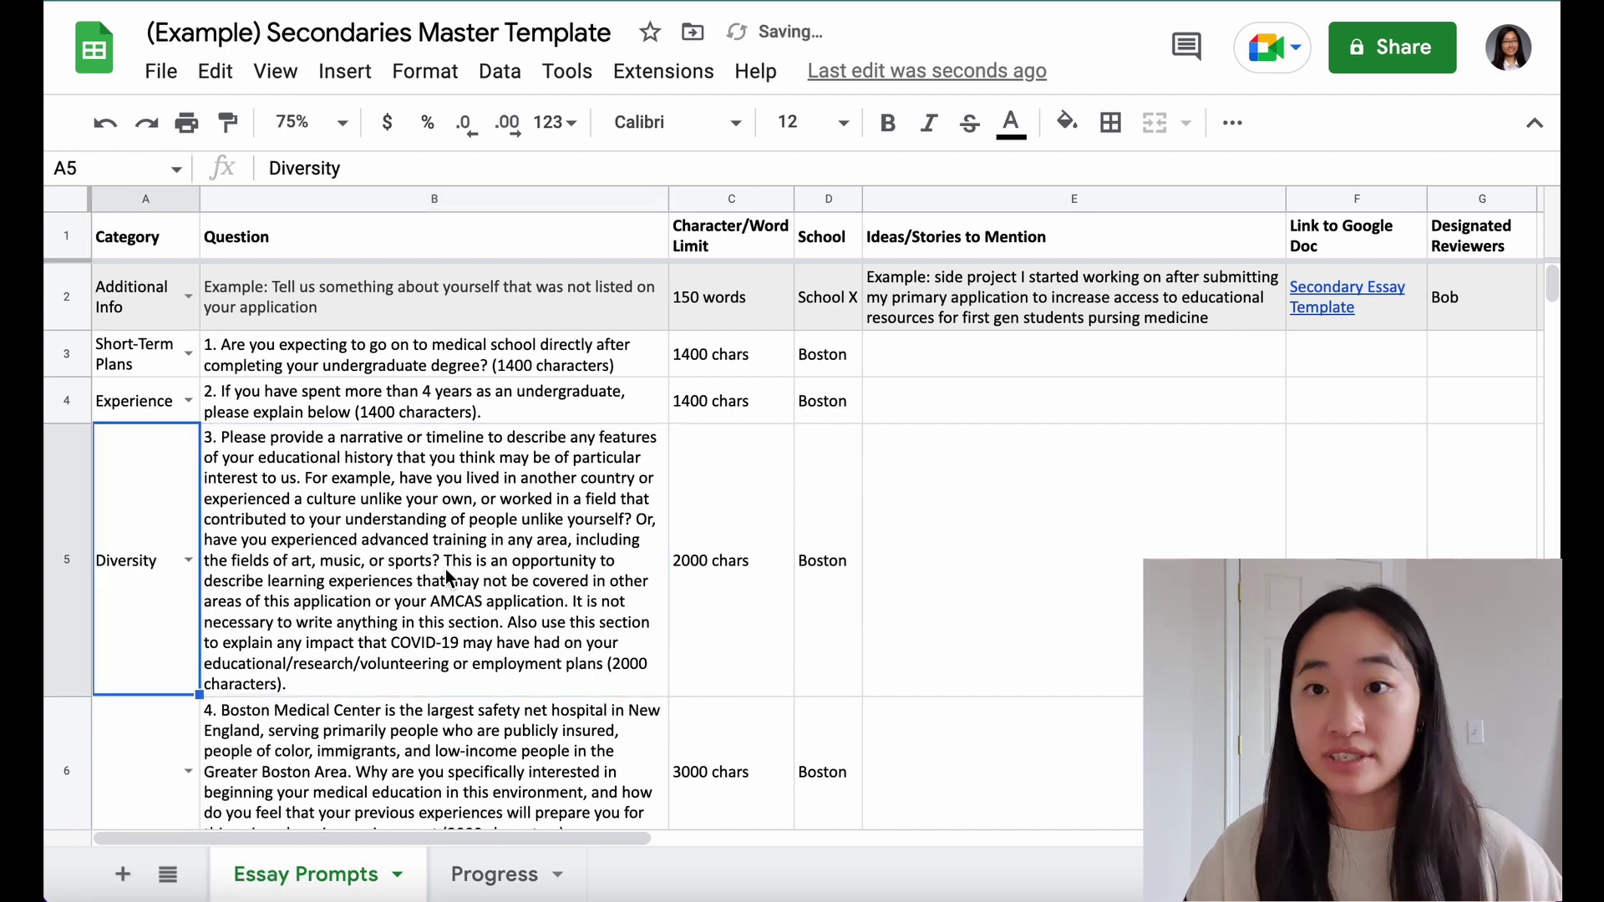
Step: Categorize prompt 4 as Why This School and prompt 5 as Additional Info
{"action": "scroll", "coordinate": [445, 569], "scroll_direction": "down", "scroll_amount": 2}
{"action": "left_click", "coordinate": [298, 610]}
{"action": "left_click", "coordinate": [188, 611]}
{"action": "scroll", "coordinate": [150, 802], "scroll_direction": "down", "scroll_amount": 3}
{"action": "left_click", "coordinate": [151, 873]}
{"action": "scroll", "coordinate": [365, 599], "scroll_direction": "down", "scroll_amount": 2}
{"action": "left_click", "coordinate": [297, 463]}
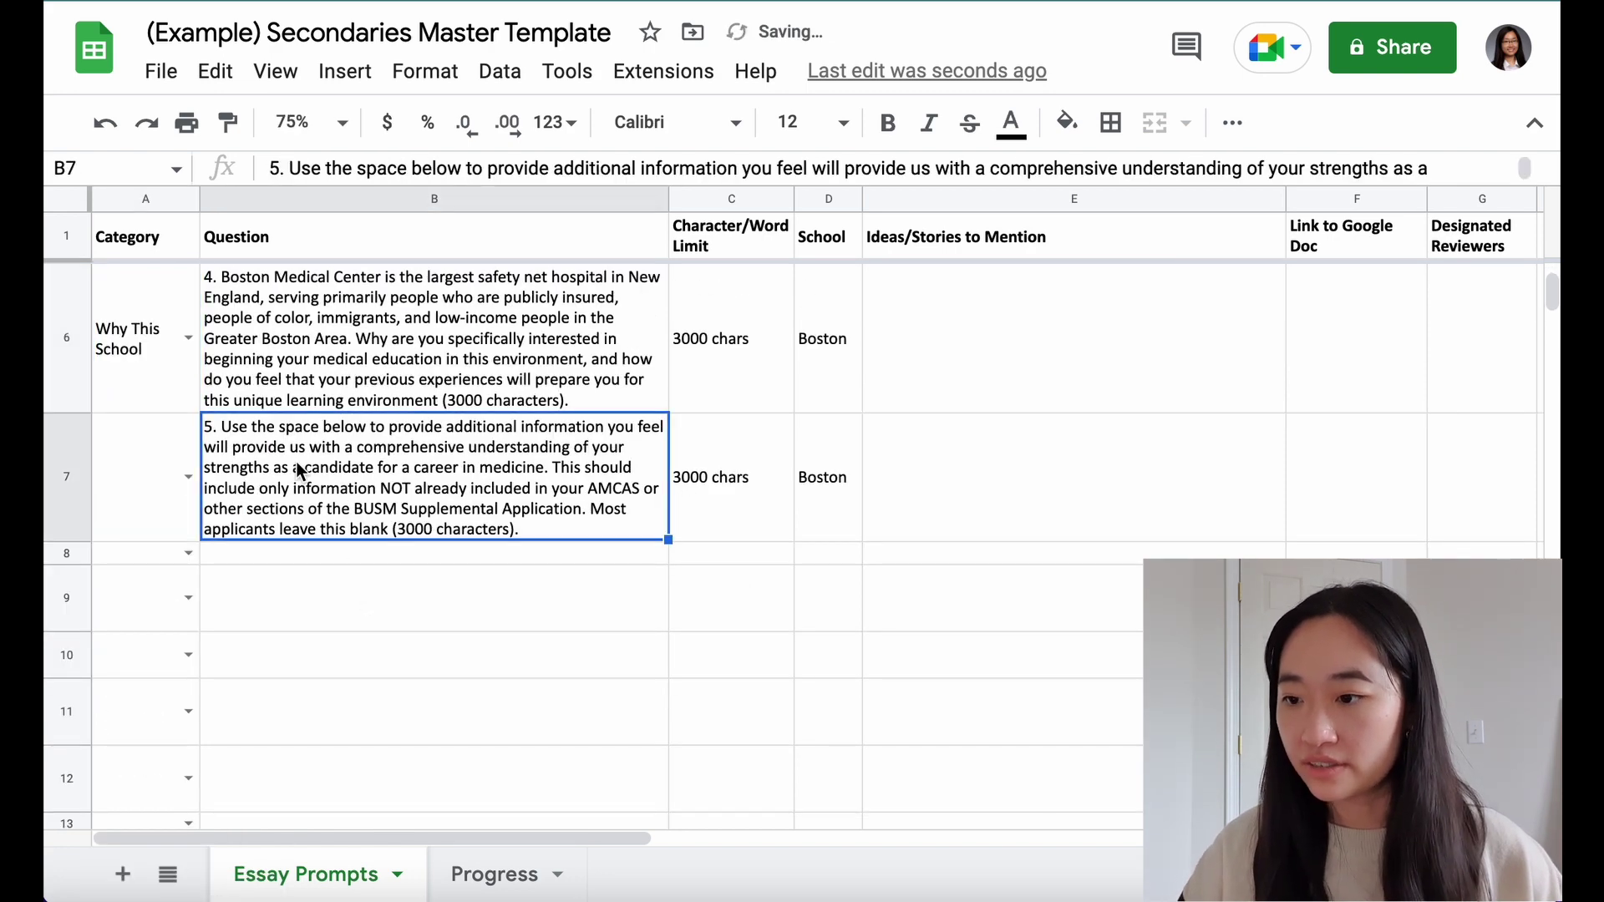
{"action": "left_click", "coordinate": [188, 476]}
{"action": "left_click", "coordinate": [163, 561]}
{"action": "scroll", "coordinate": [475, 558], "scroll_direction": "up", "scroll_amount": 5}
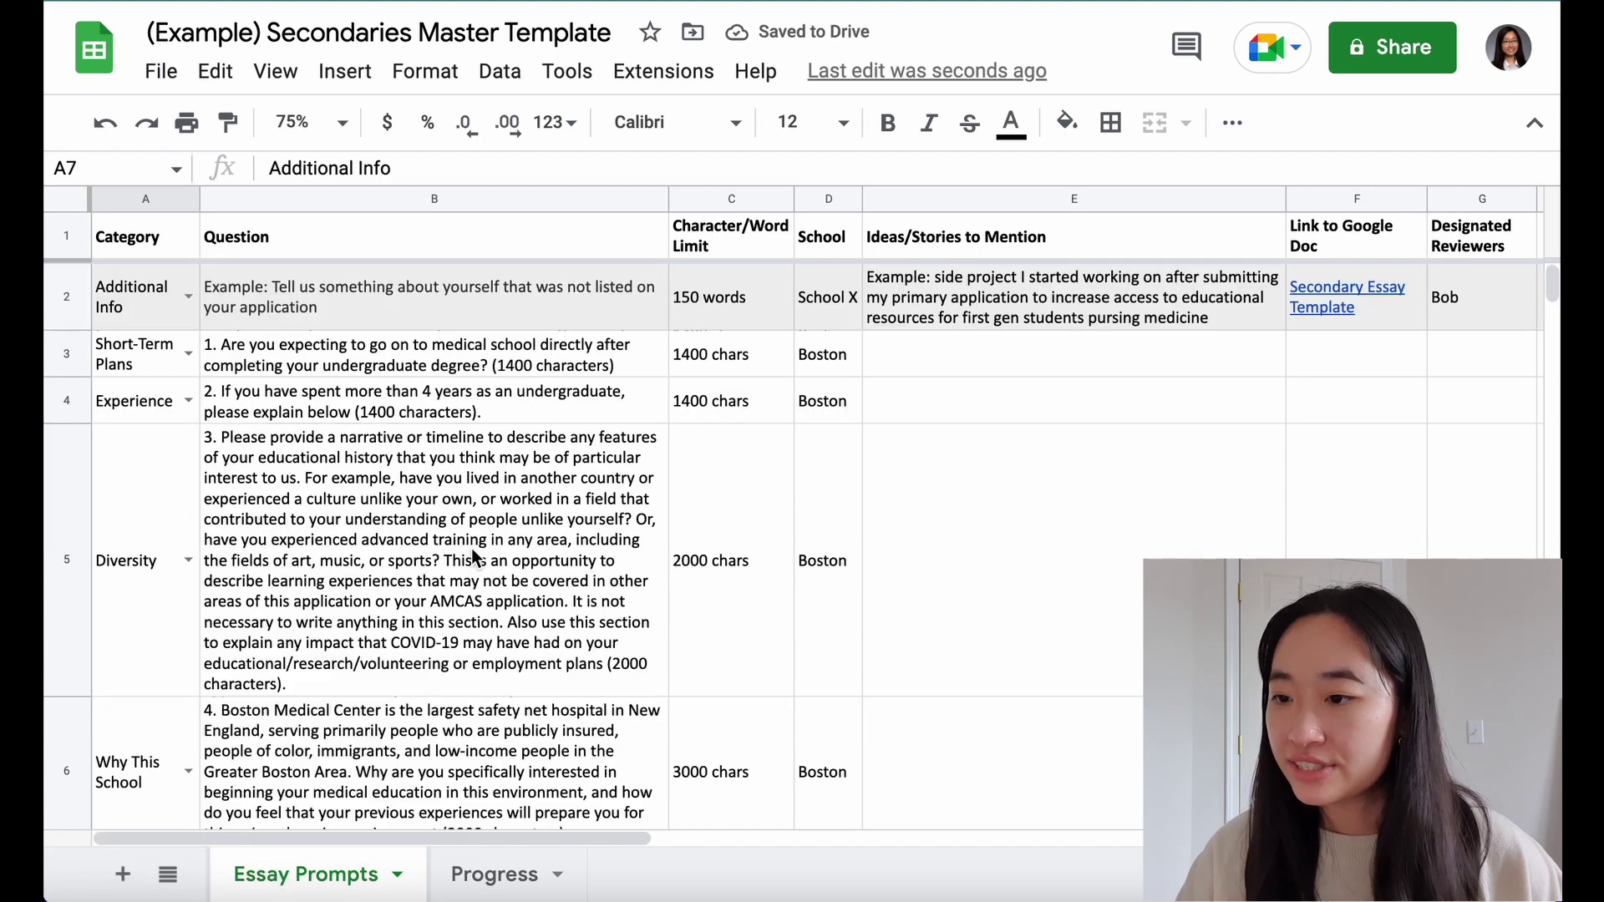
Step: Examine the Ideas/Stories to Mention, Link to Google Doc and Designated Reviewers columns along with their example entries
{"action": "left_click", "coordinate": [904, 365]}
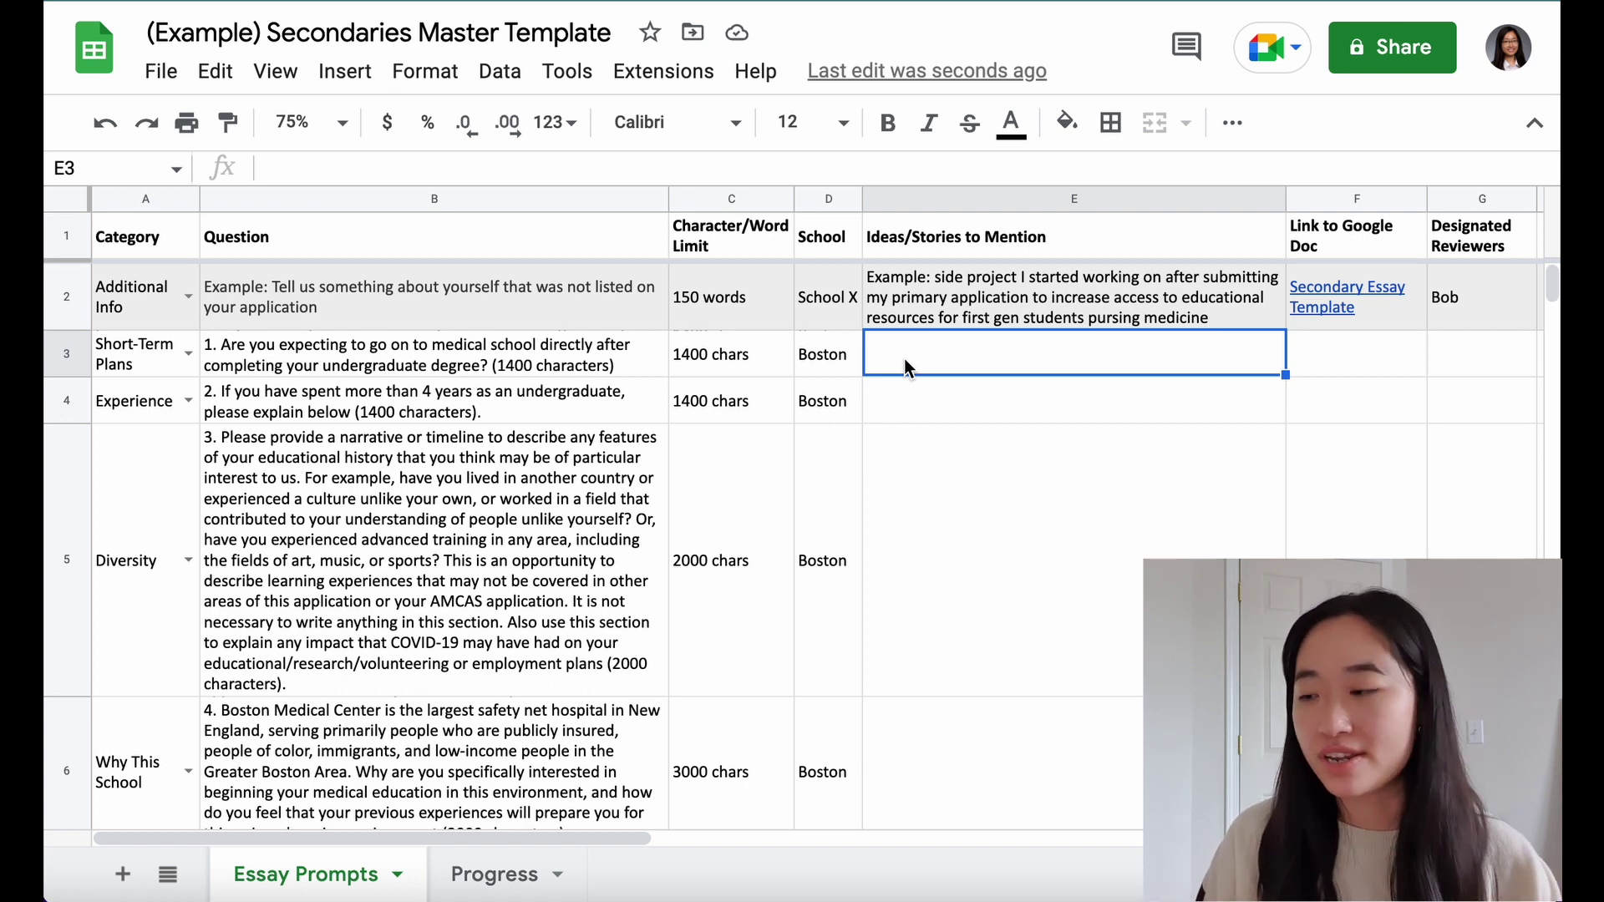
{"action": "left_click", "coordinate": [1040, 302]}
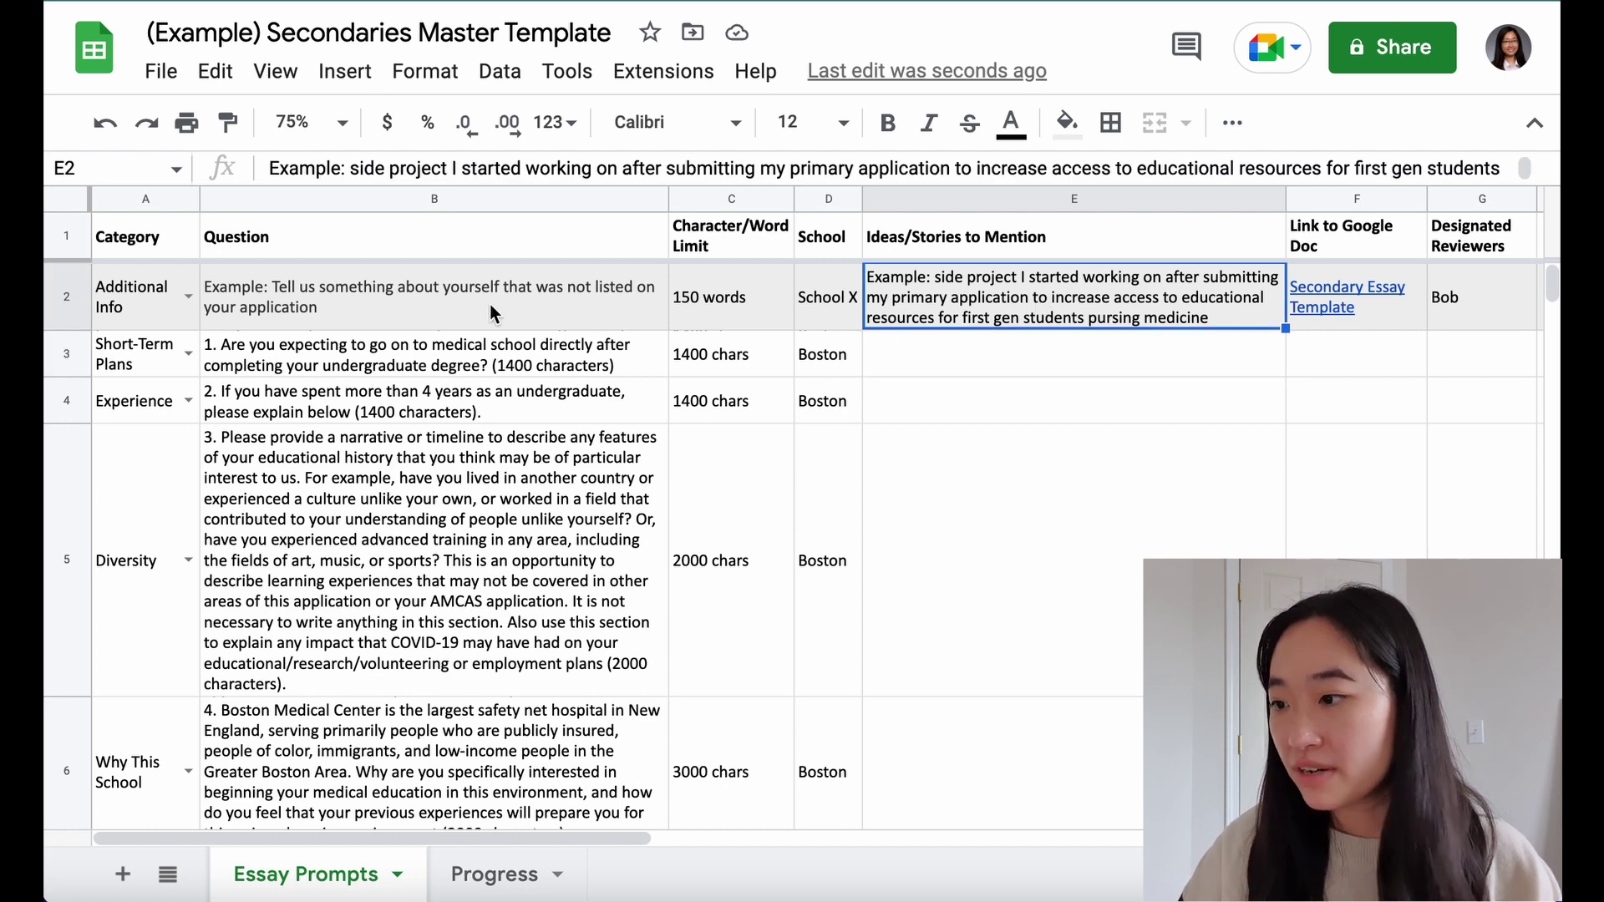
{"action": "left_click", "coordinate": [1105, 344]}
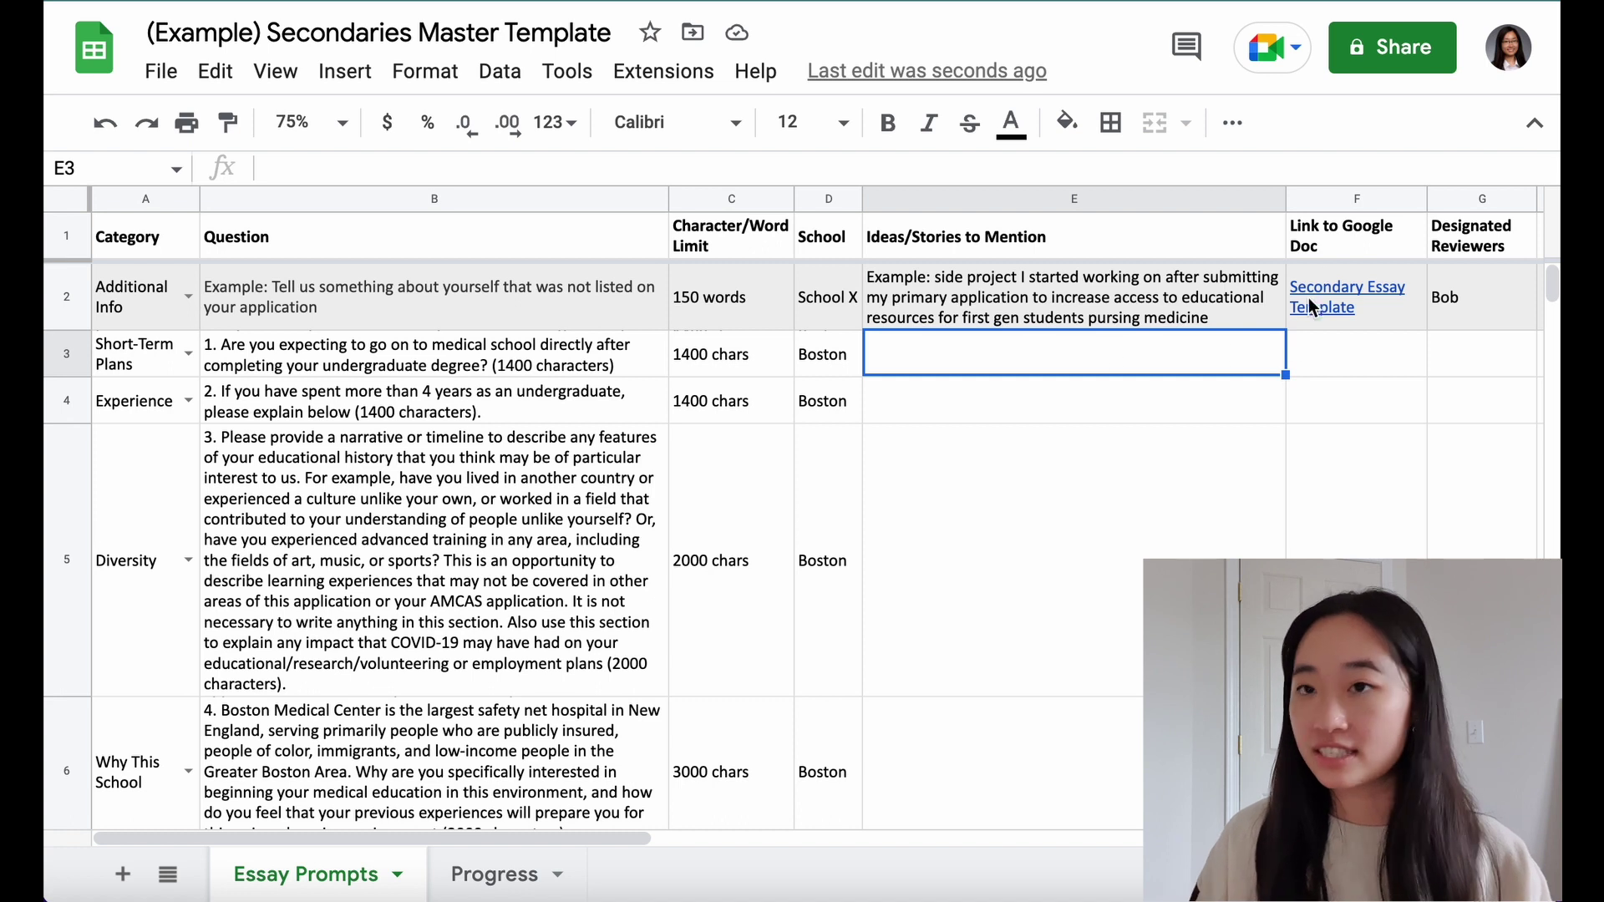
{"action": "mouse_move", "coordinate": [1337, 331]}
{"action": "left_click", "coordinate": [1457, 359]}
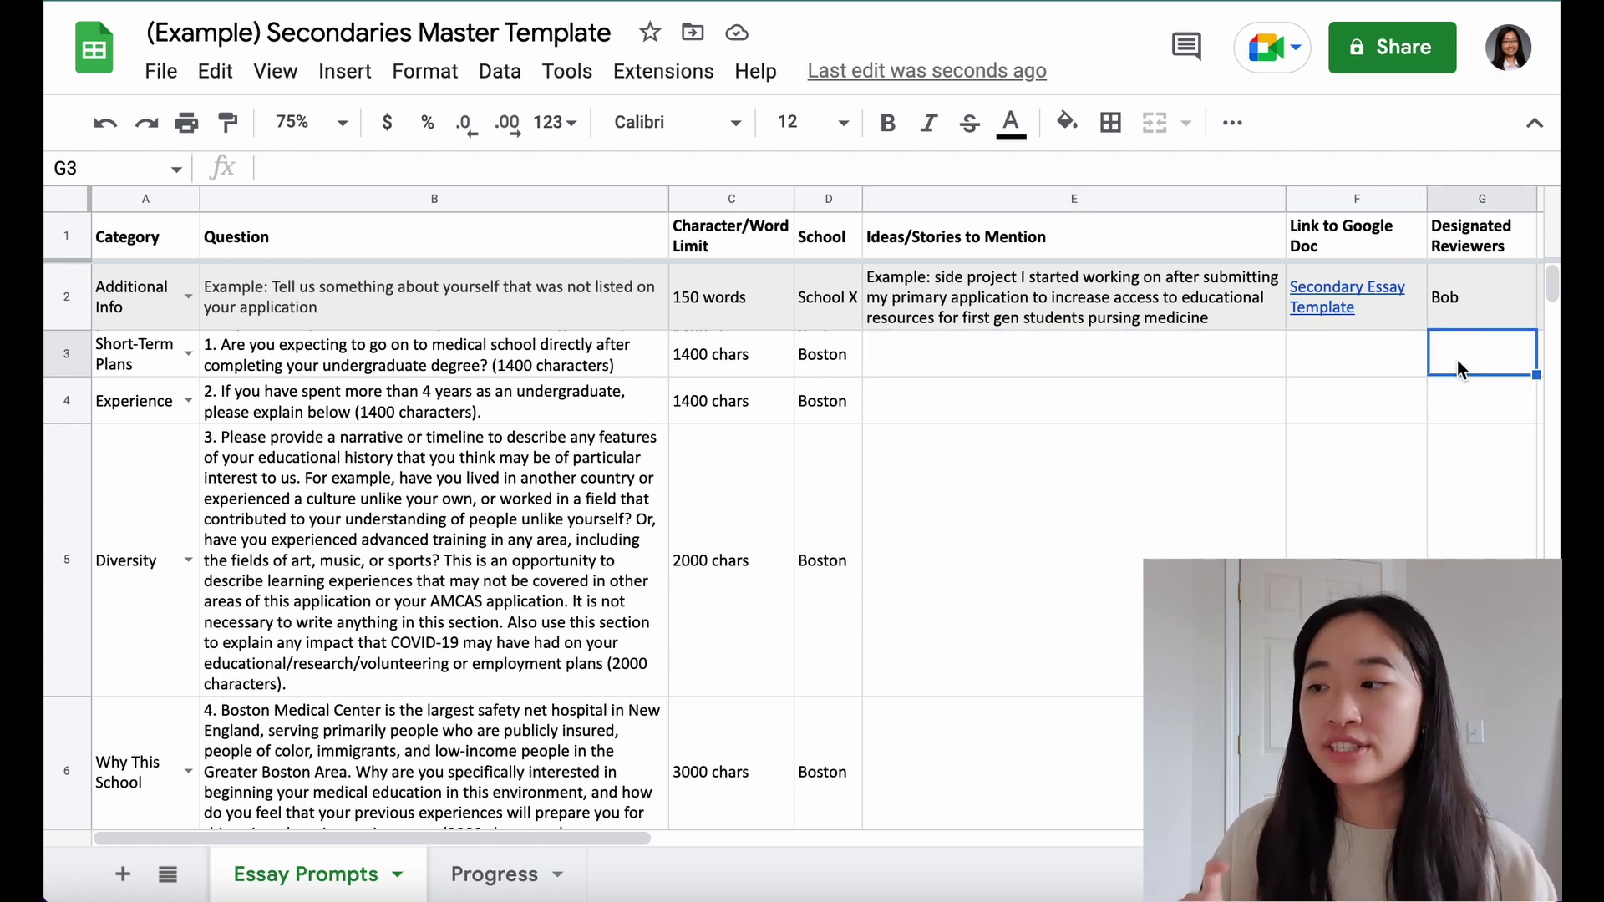
{"action": "mouse_move", "coordinate": [1381, 307]}
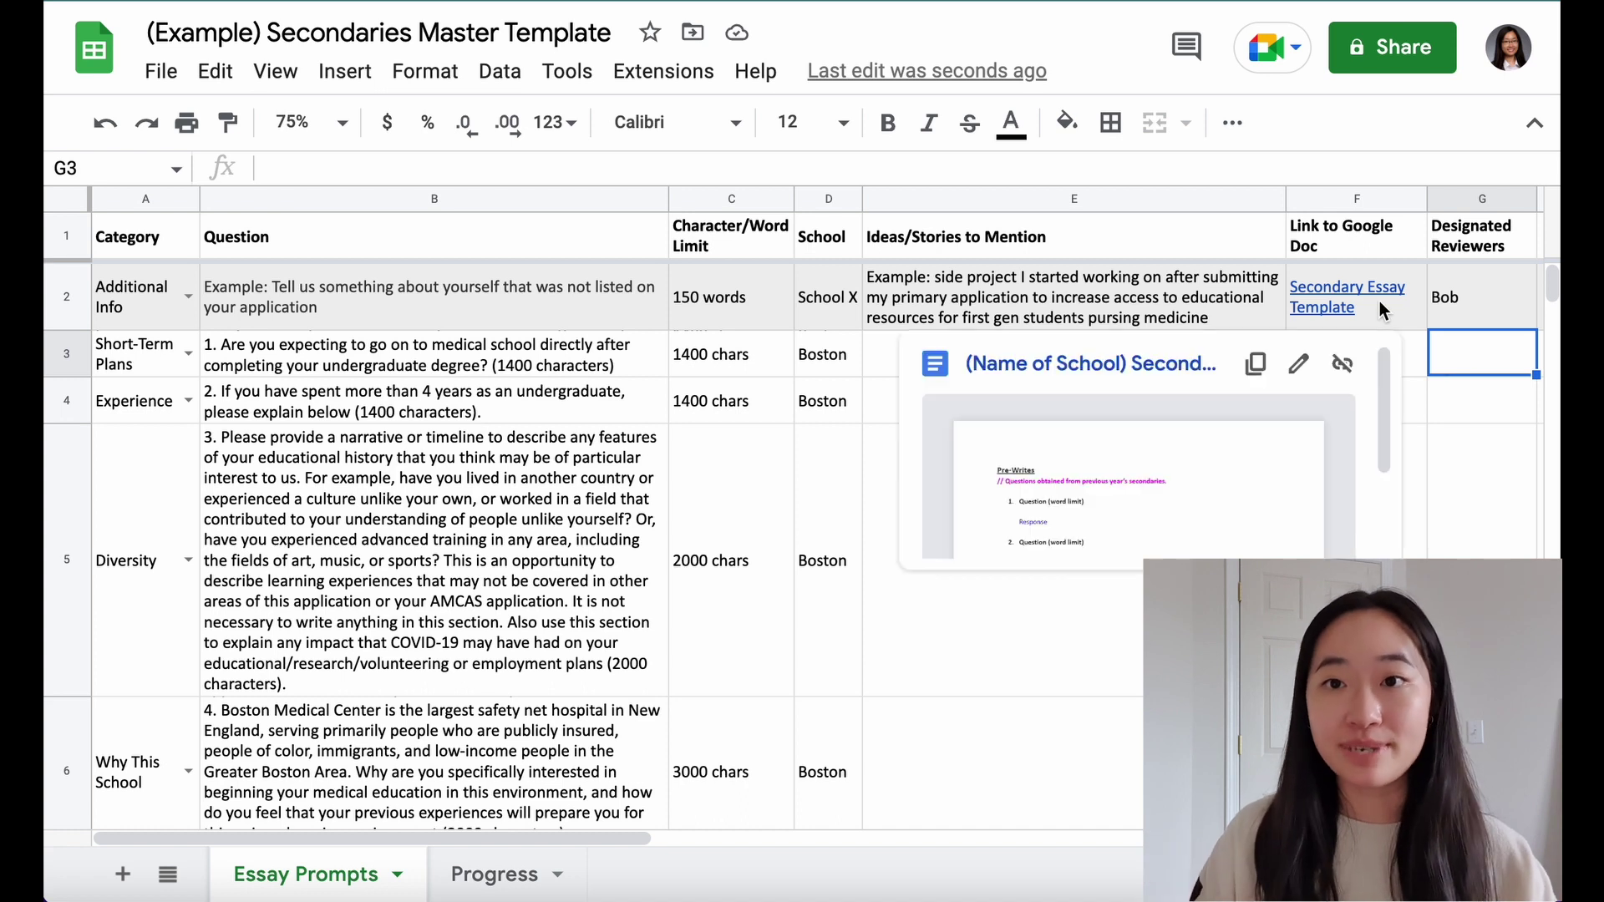
{"action": "left_click", "coordinate": [1115, 301]}
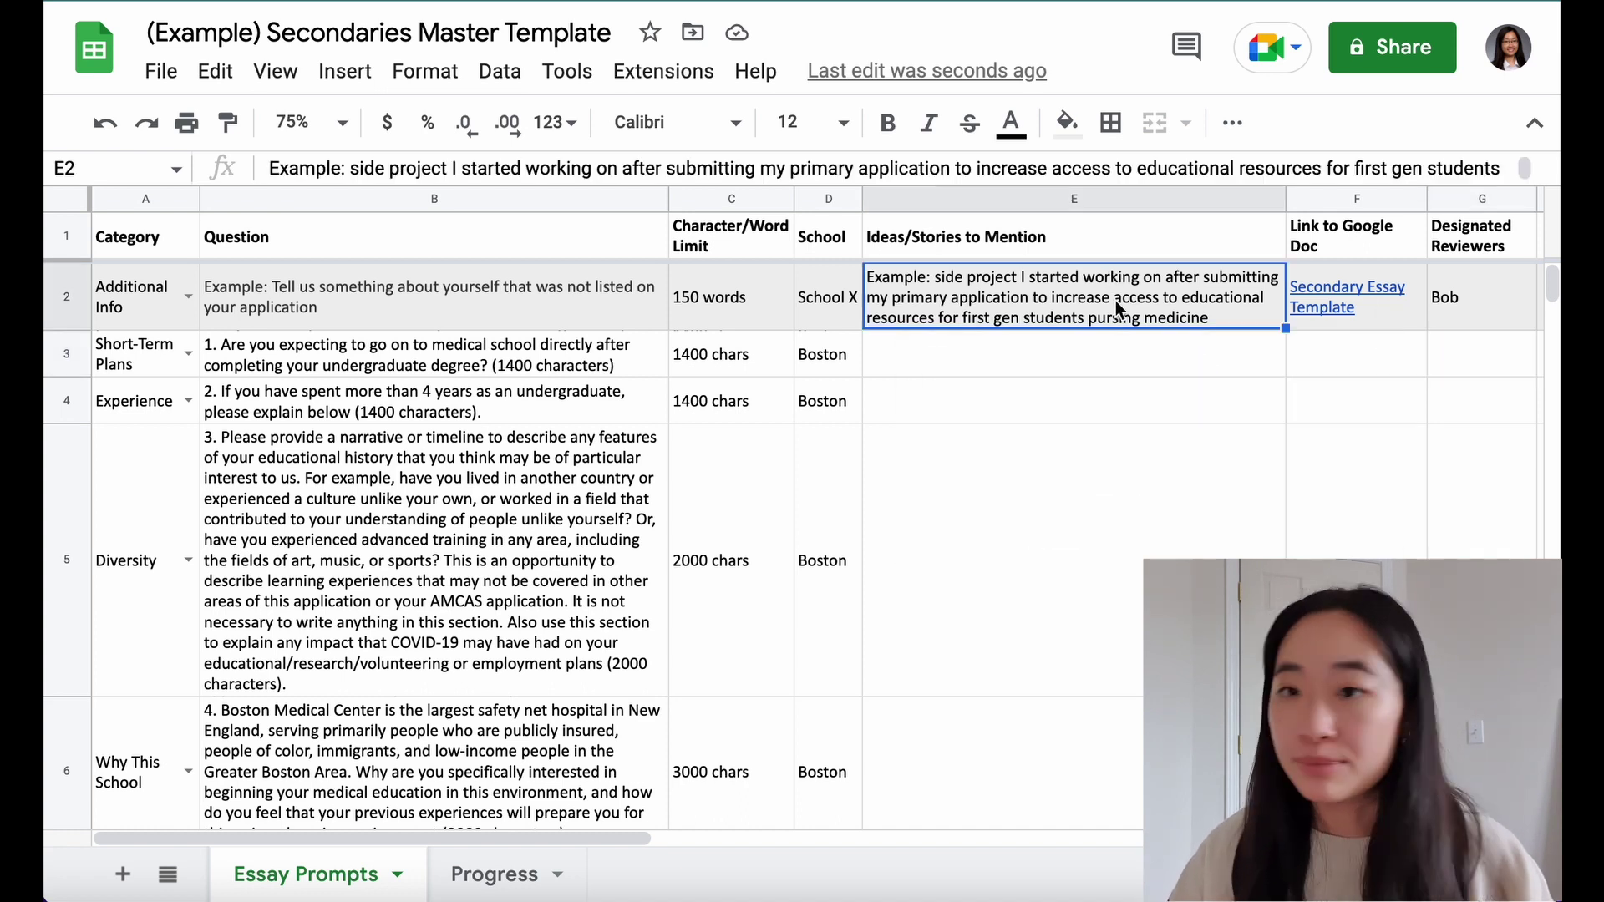
{"action": "left_click", "coordinate": [1420, 258]}
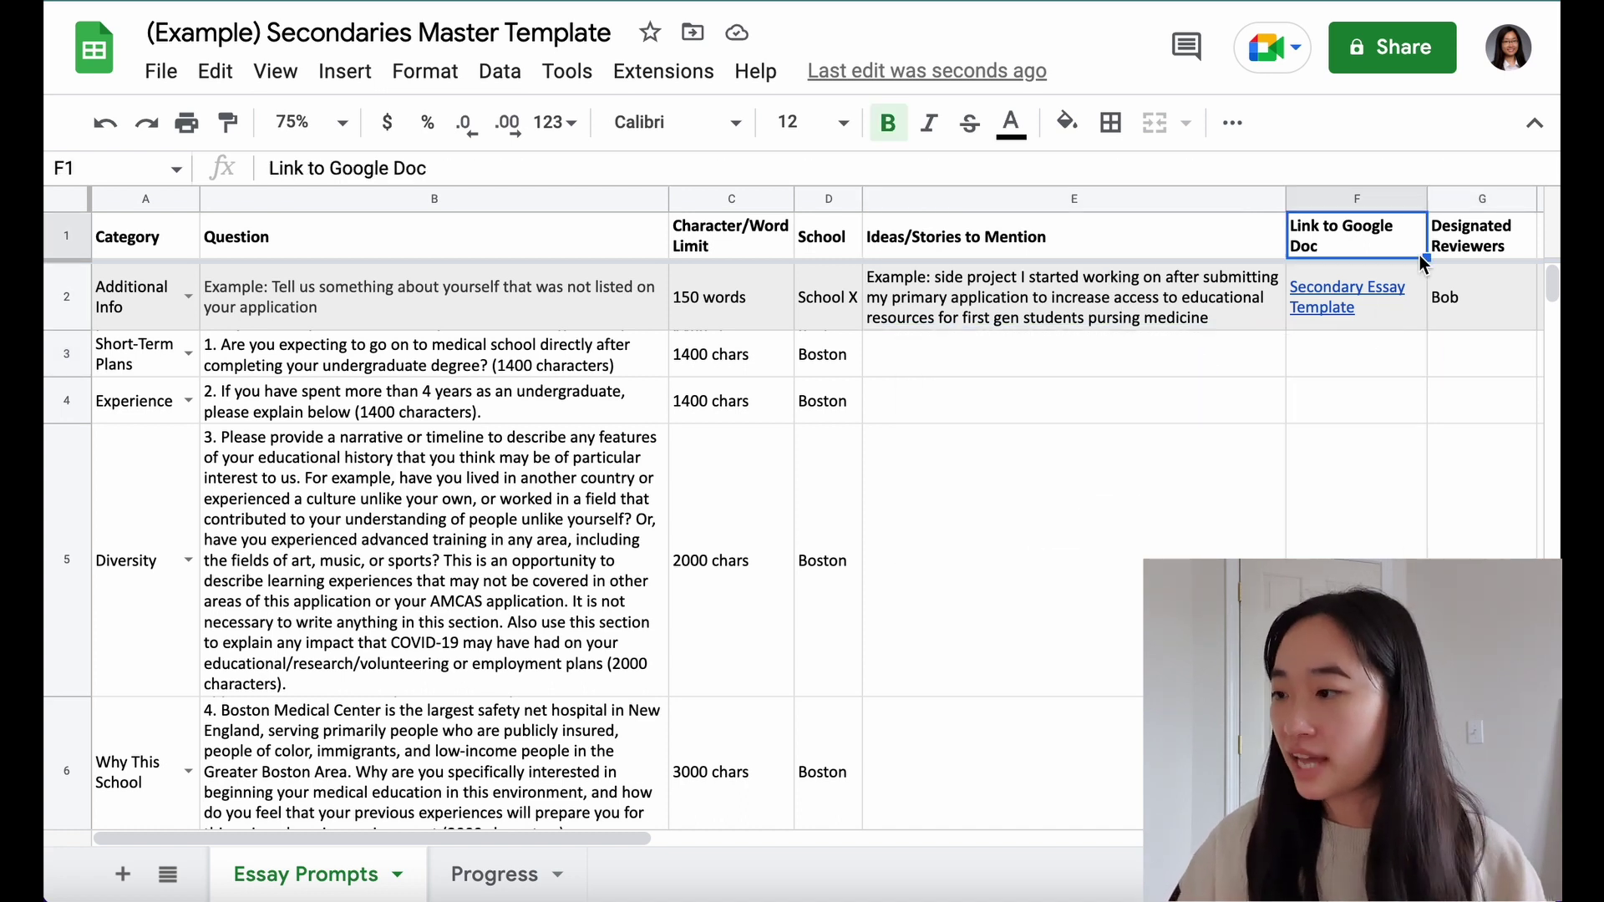
{"action": "left_click", "coordinate": [1496, 242]}
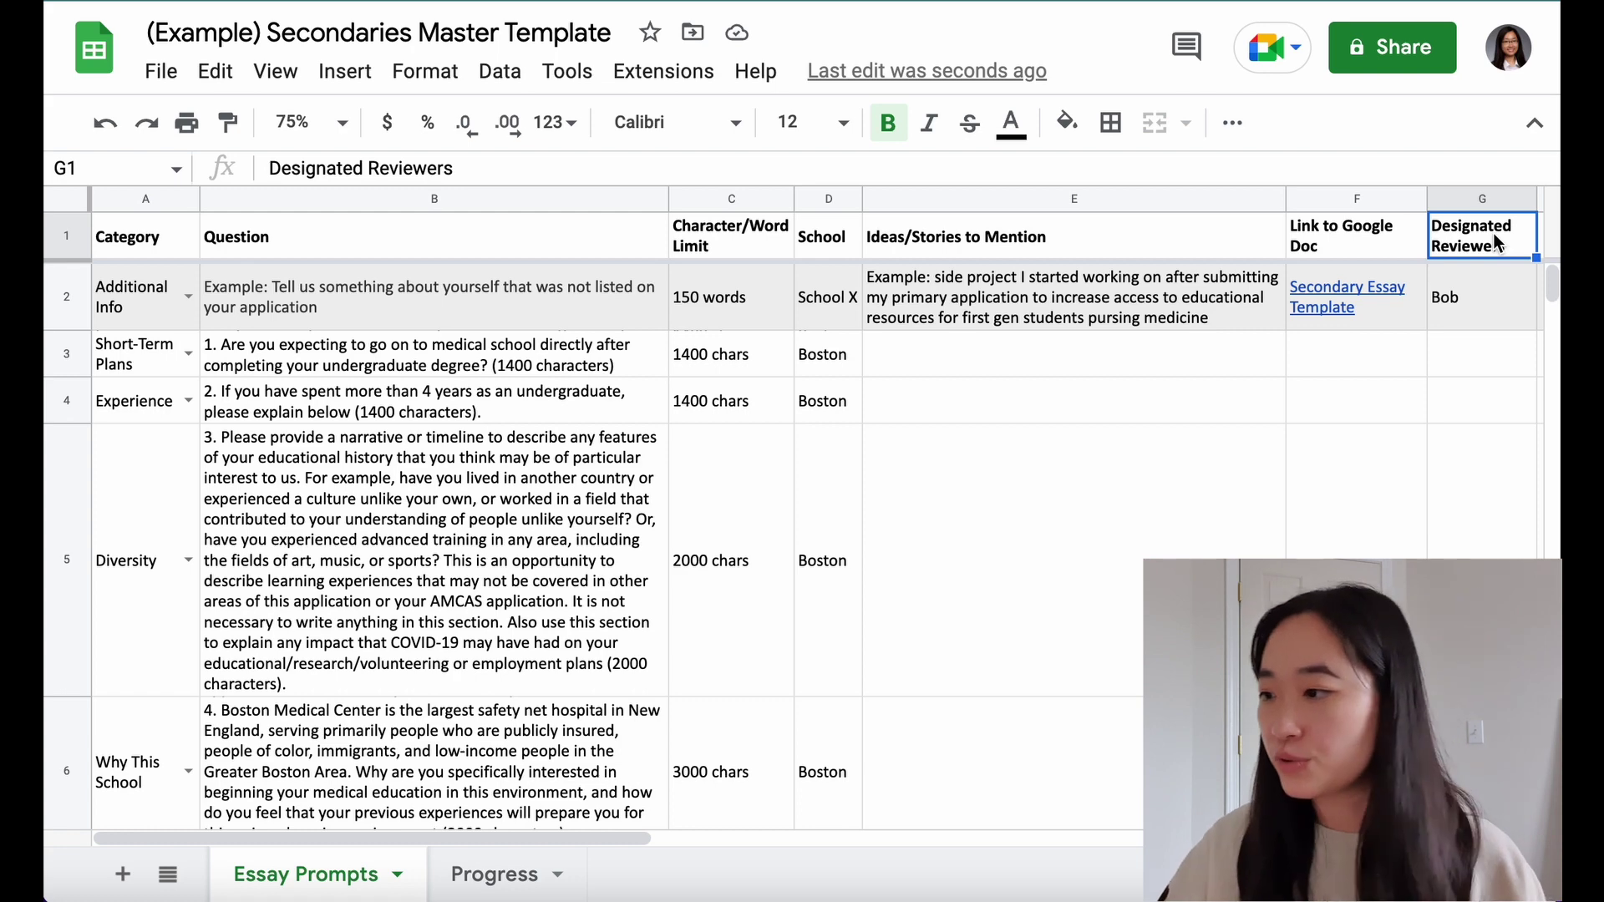
Step: Open the document linked as Secondary Essay Template and make a copy of it named Boston Secondary
{"action": "left_click", "coordinate": [1389, 314]}
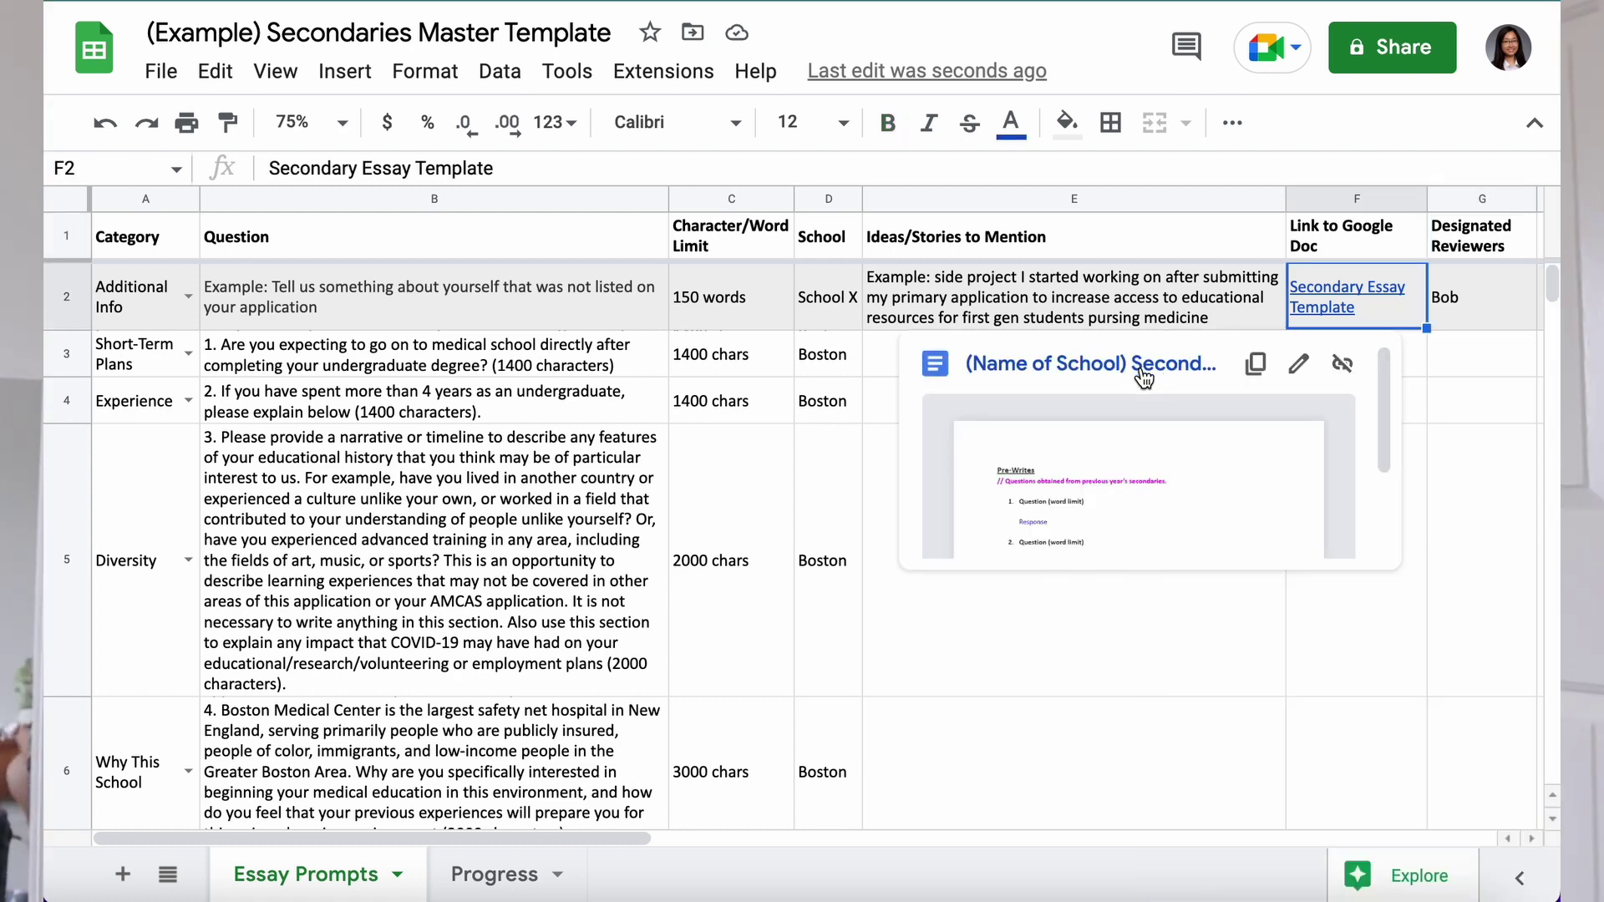
{"action": "left_click", "coordinate": [1141, 368]}
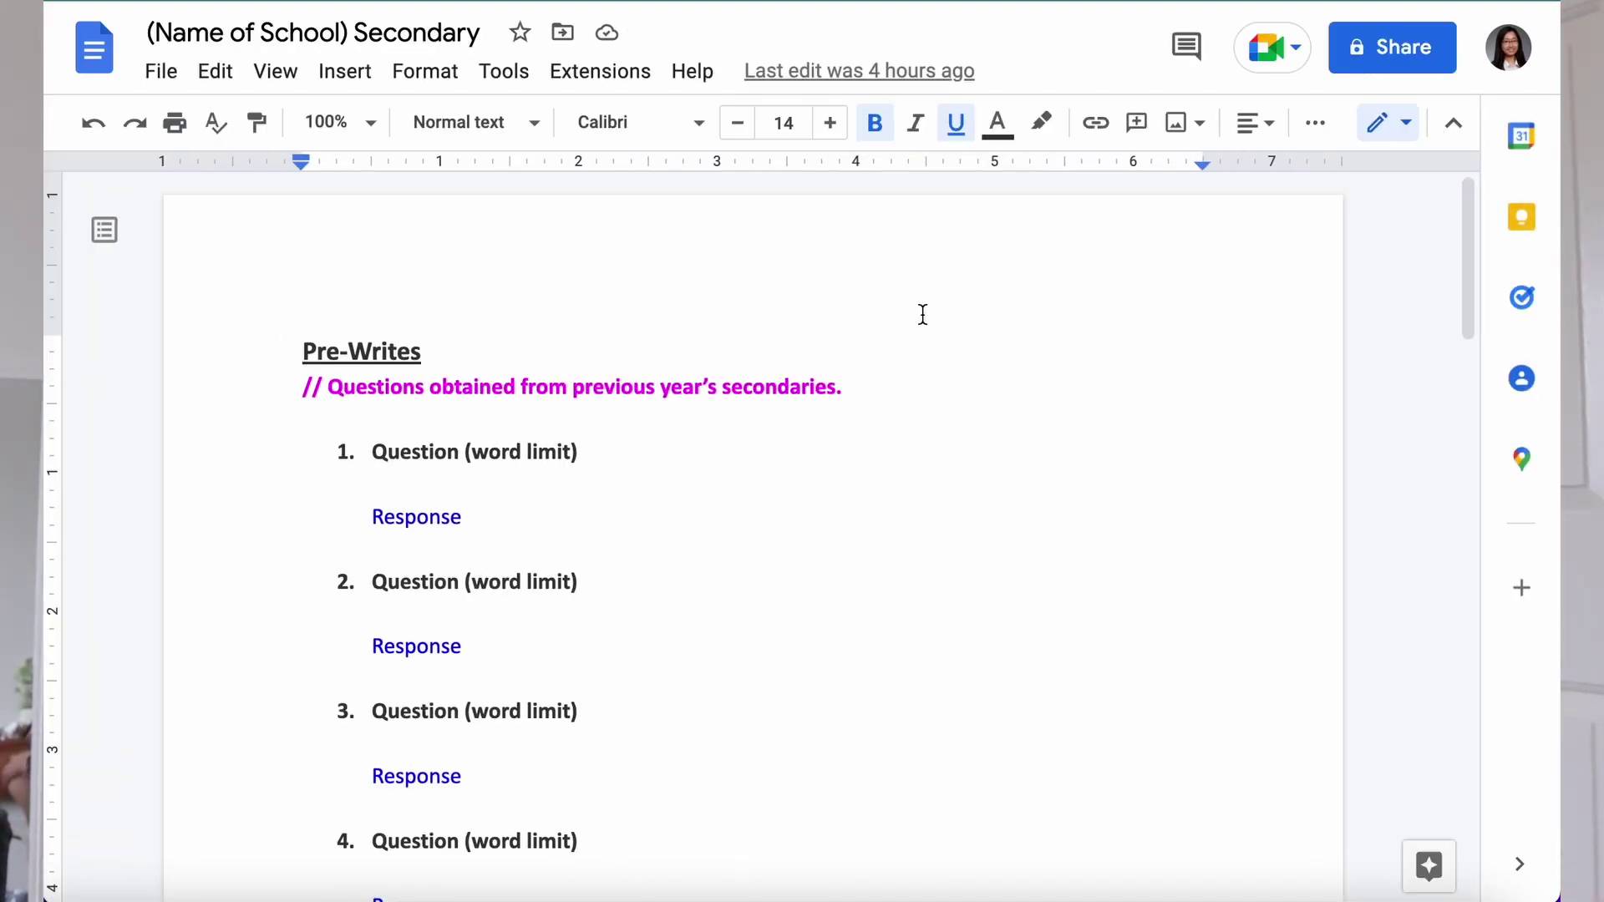
{"action": "left_click", "coordinate": [159, 72]}
{"action": "left_click", "coordinate": [311, 232]}
{"action": "left_click_drag", "start_coordinate": [696, 303], "coordinate": [587, 319]}
{"action": "key", "text": "BackSpace"}
{"action": "type", "text": "Boston Secondary"}
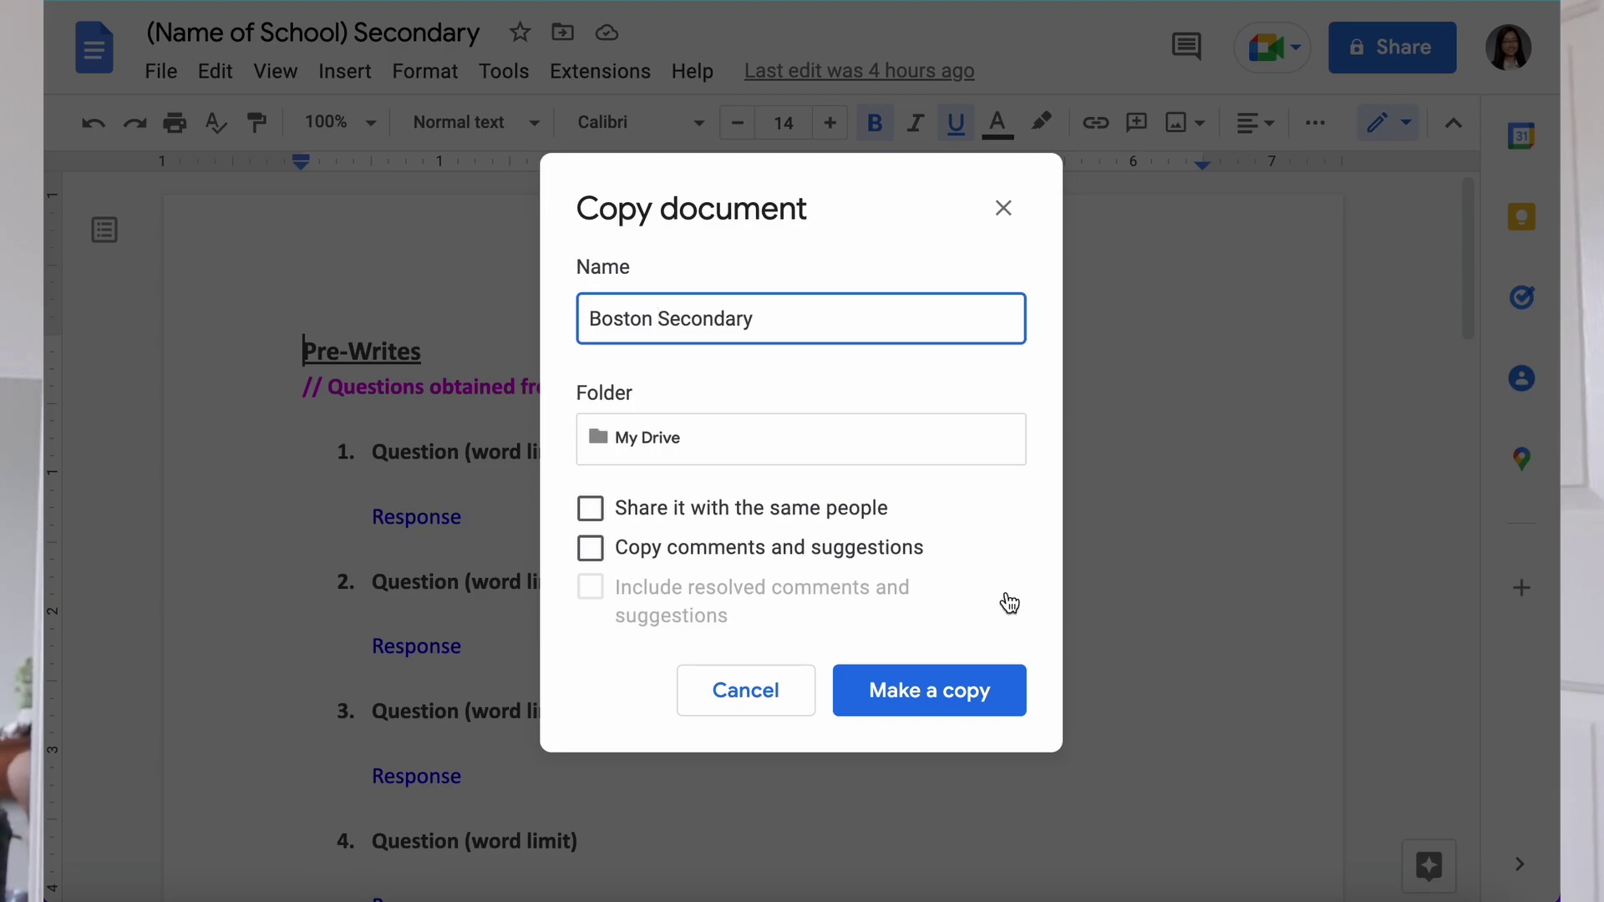
{"action": "left_click", "coordinate": [957, 694]}
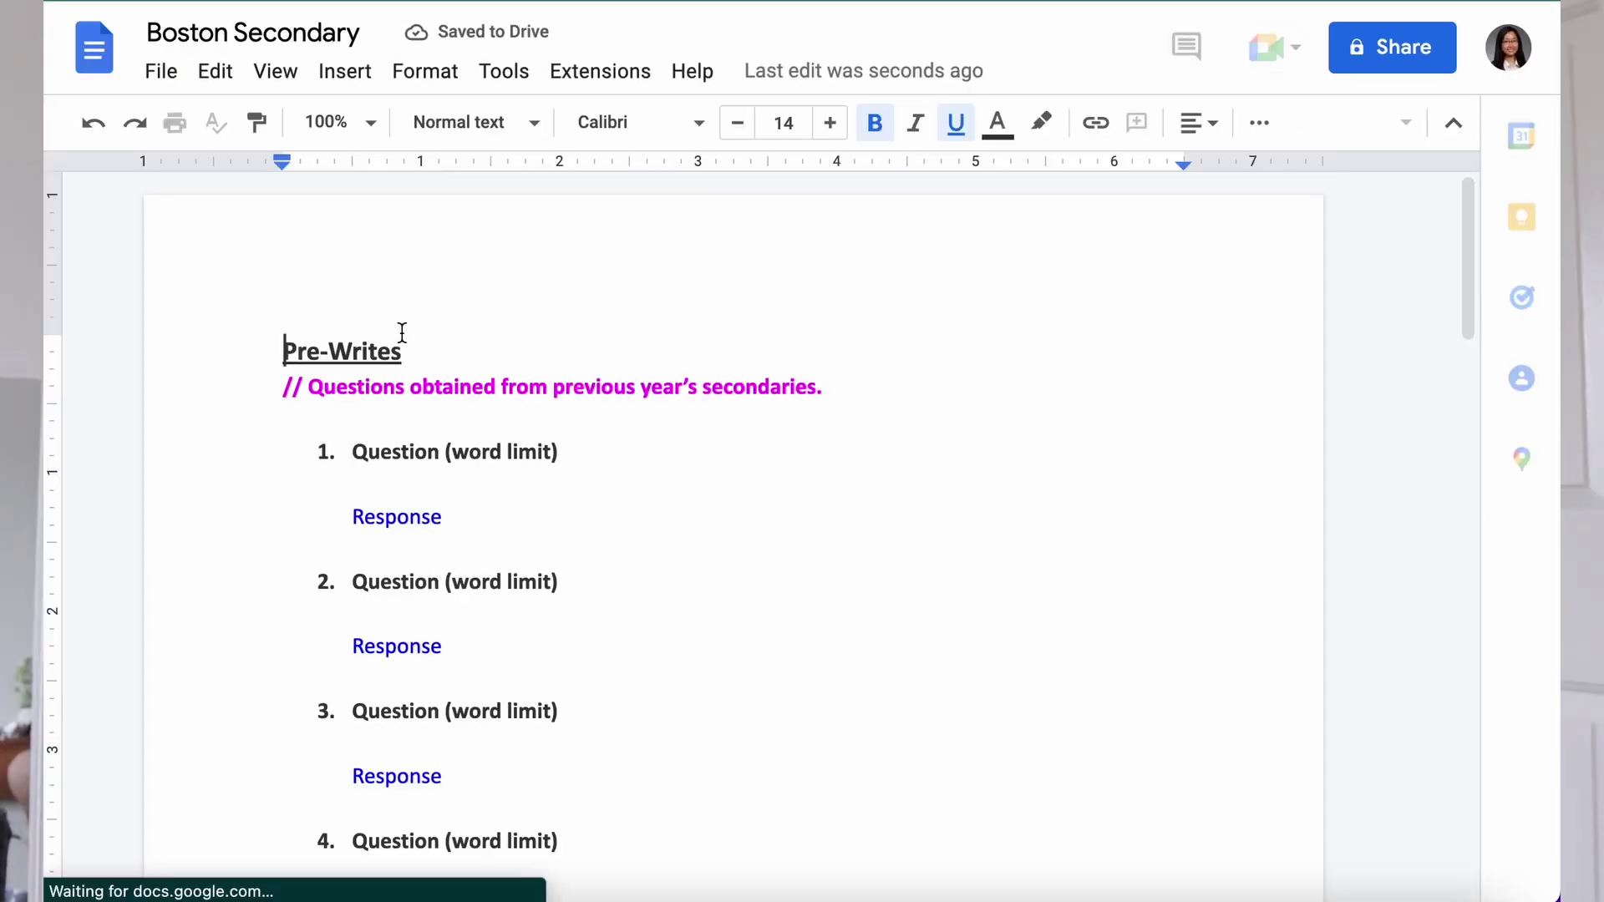
Step: Replace the six placeholder questions and responses under Pre-Writes with the five copied Boston secondary prompts
{"action": "scroll", "coordinate": [616, 431], "scroll_direction": "down", "scroll_amount": 1}
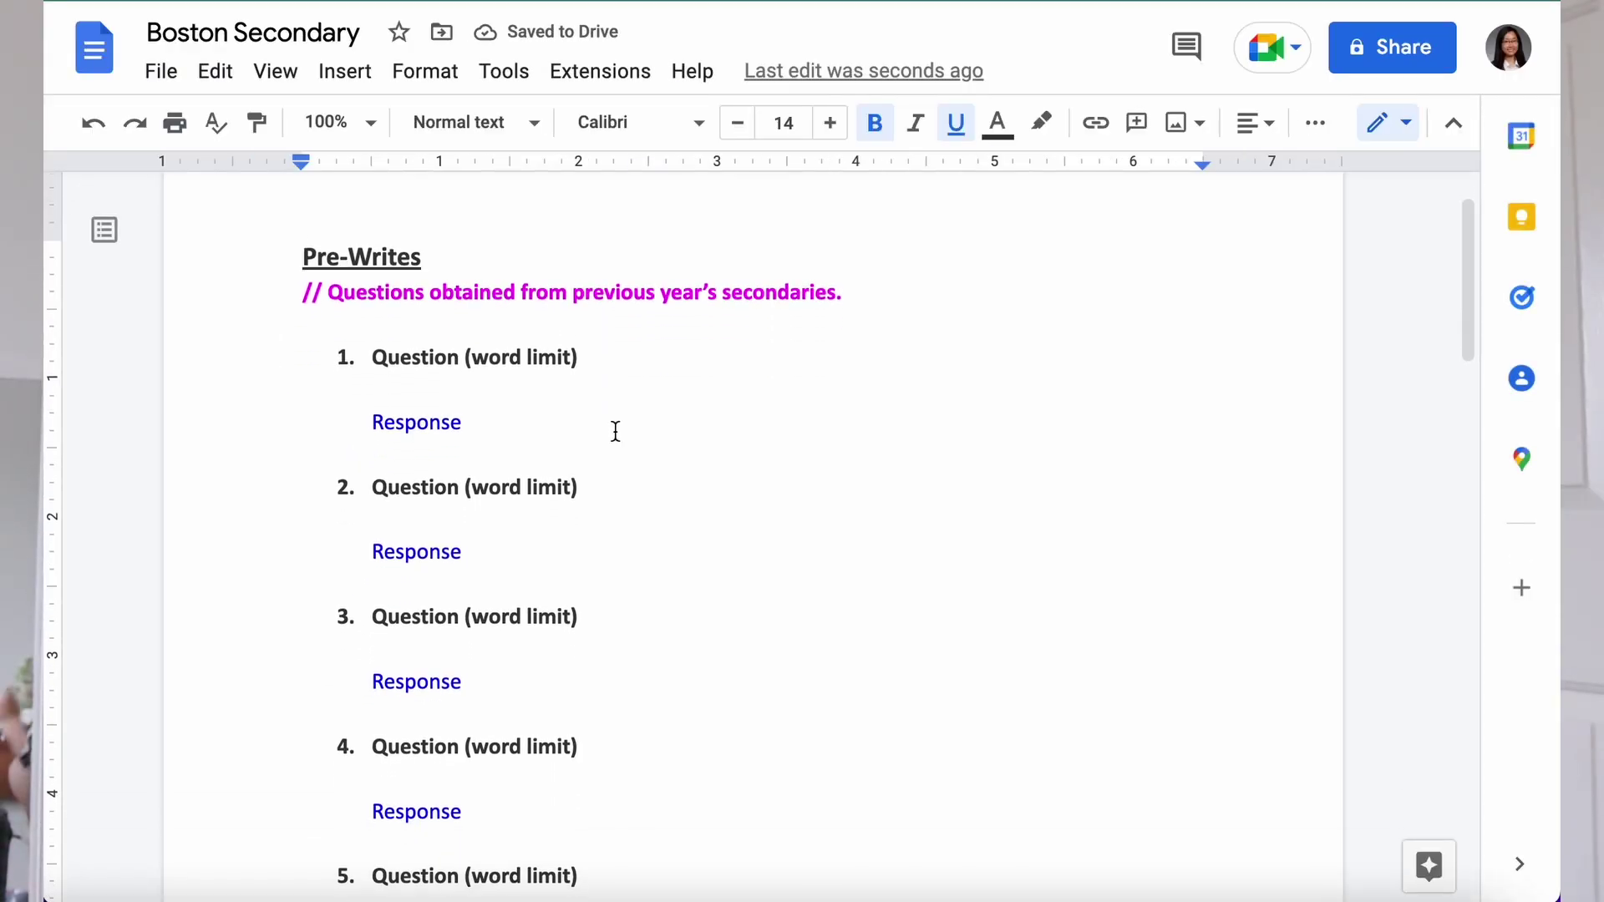
{"action": "scroll", "coordinate": [616, 431], "scroll_direction": "down", "scroll_amount": 1}
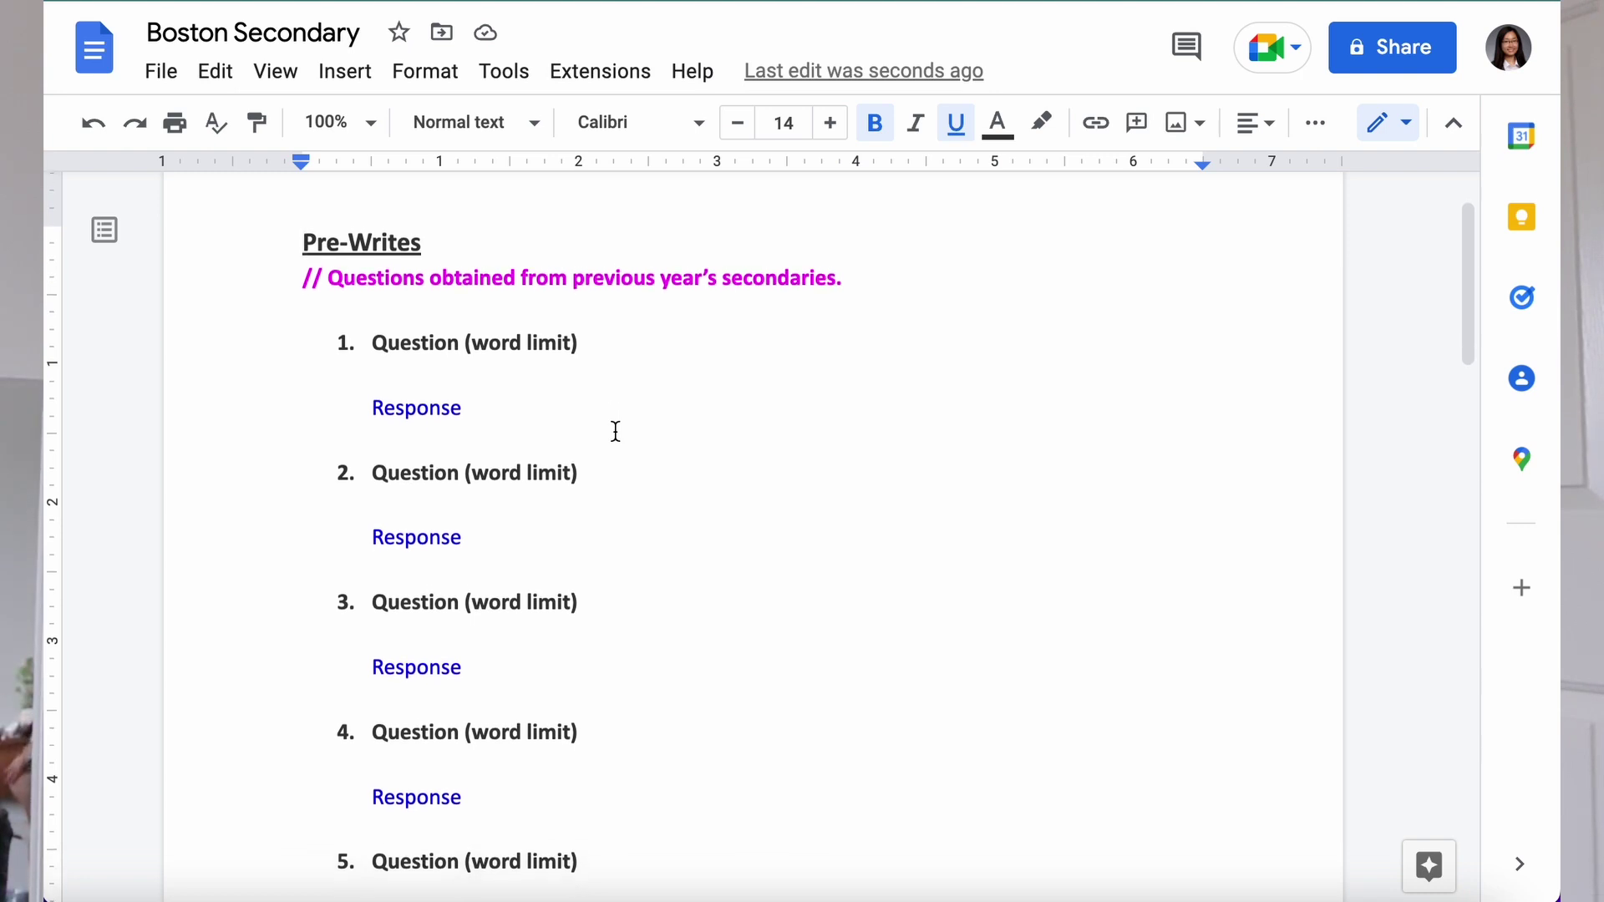
{"action": "left_click", "coordinate": [656, 384]}
{"action": "scroll", "coordinate": [656, 383], "scroll_direction": "up", "scroll_amount": 1}
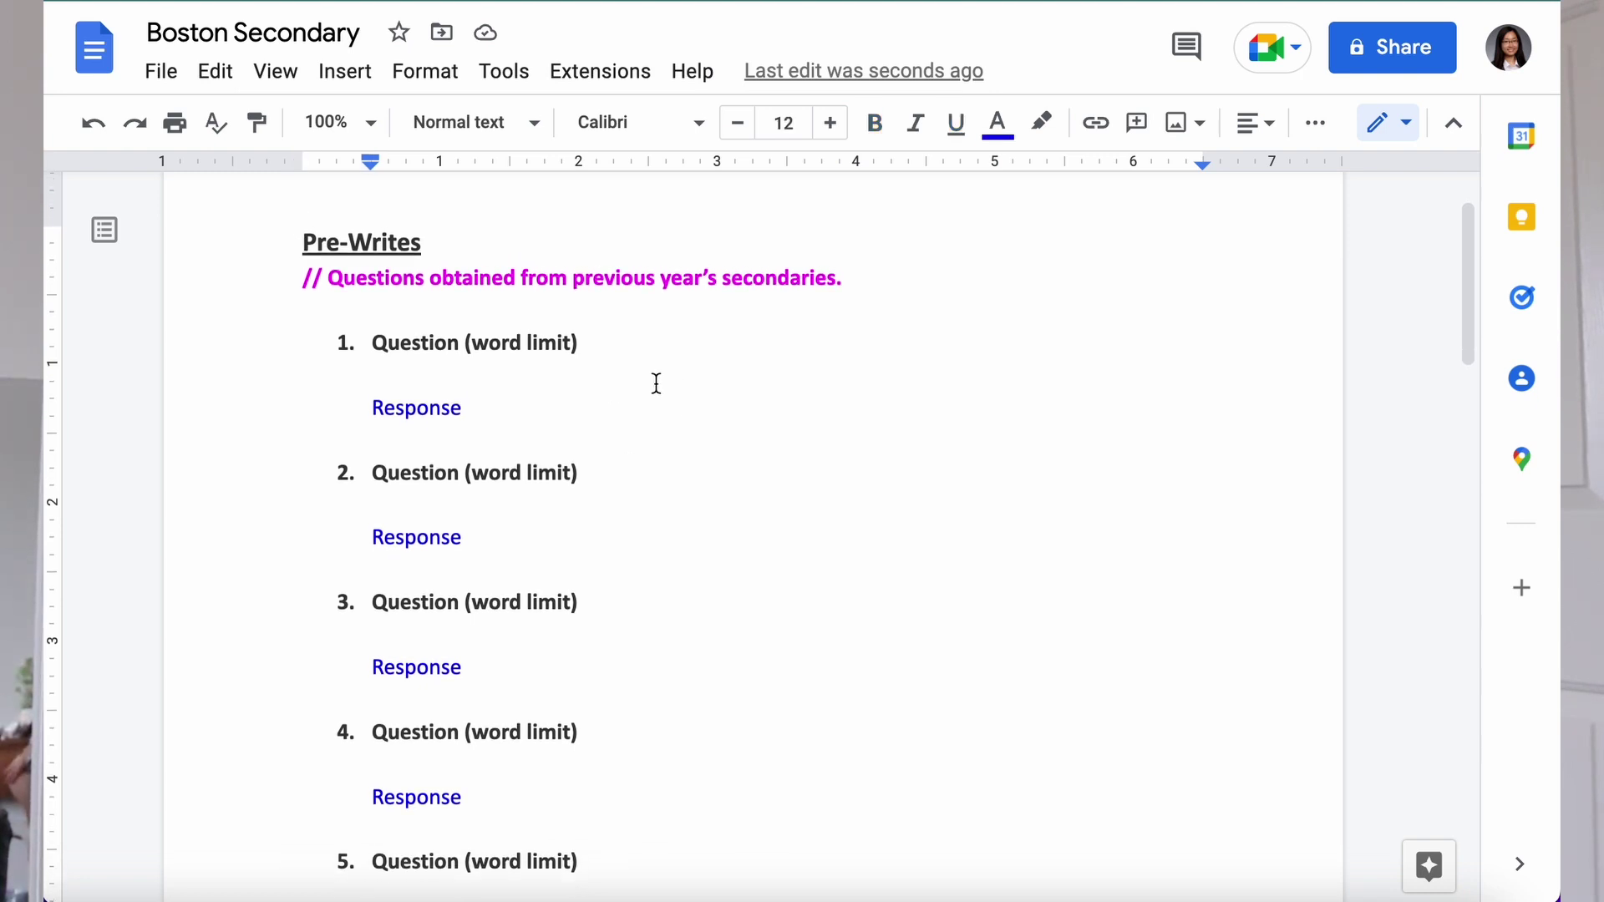
{"action": "scroll", "coordinate": [656, 383], "scroll_direction": "down", "scroll_amount": 3}
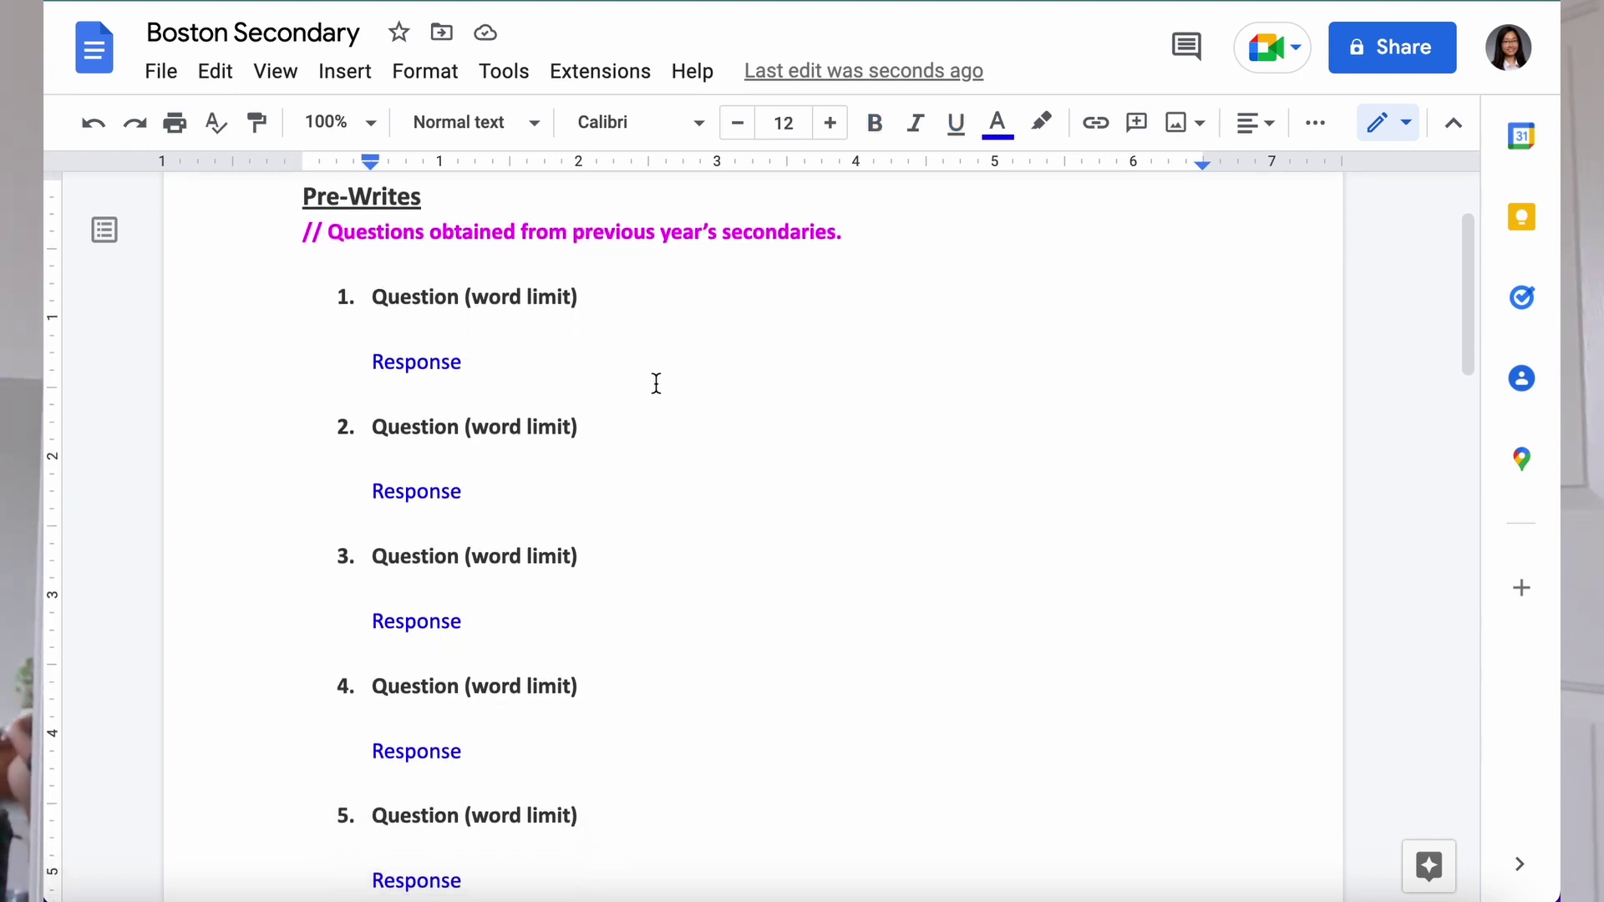
{"action": "scroll", "coordinate": [656, 383], "scroll_direction": "down", "scroll_amount": 5}
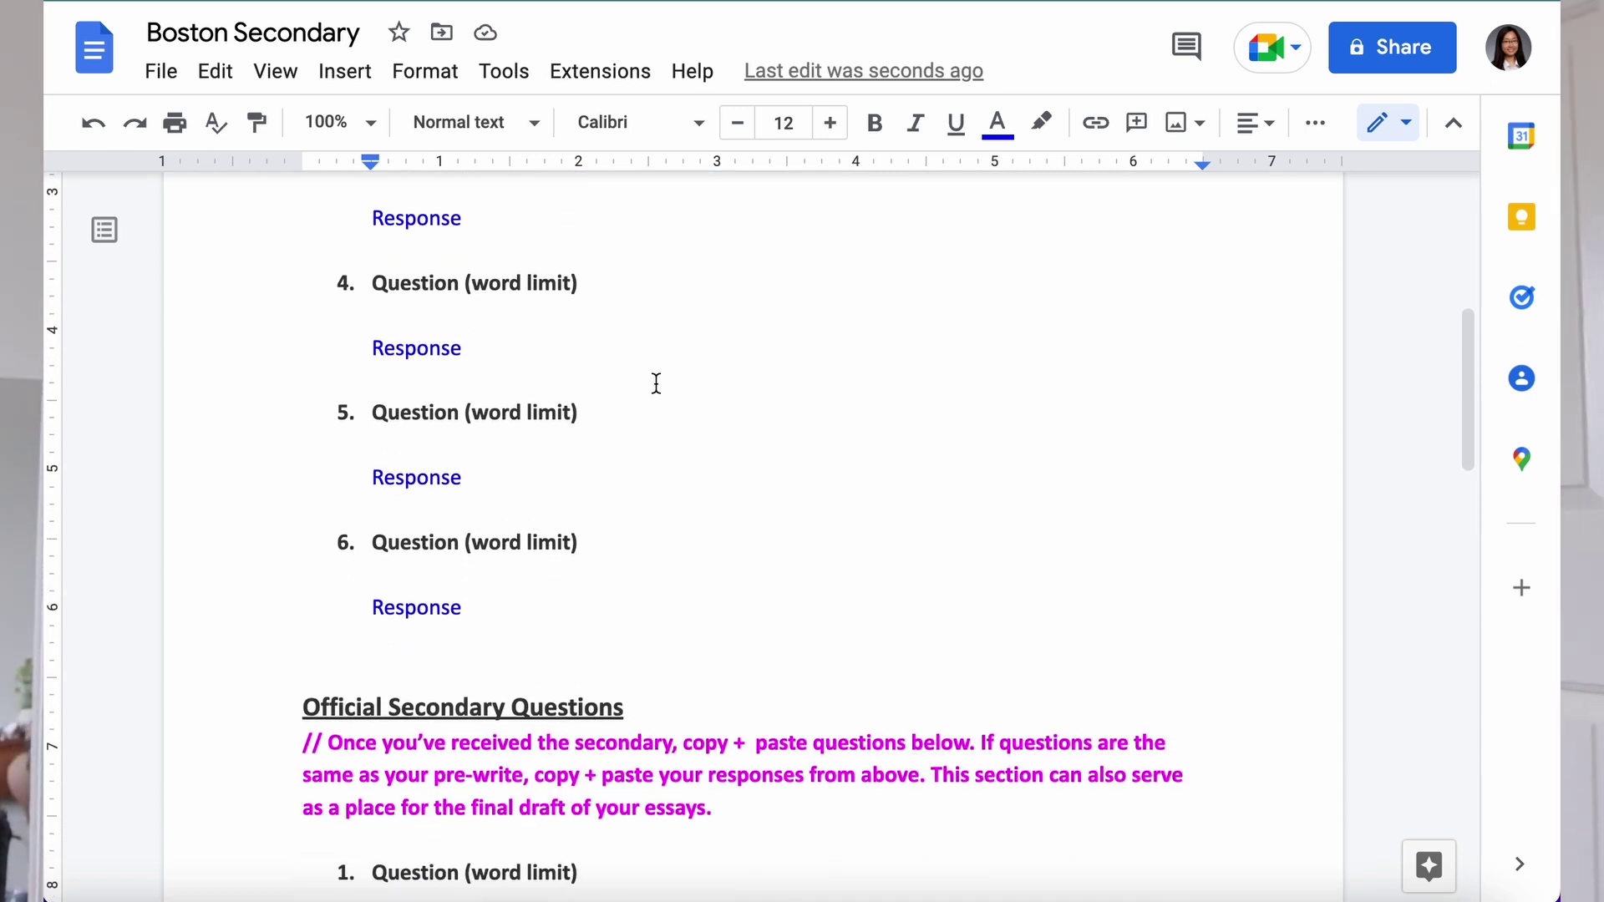
{"action": "left_click_drag", "start_coordinate": [532, 561], "coordinate": [455, 282]}
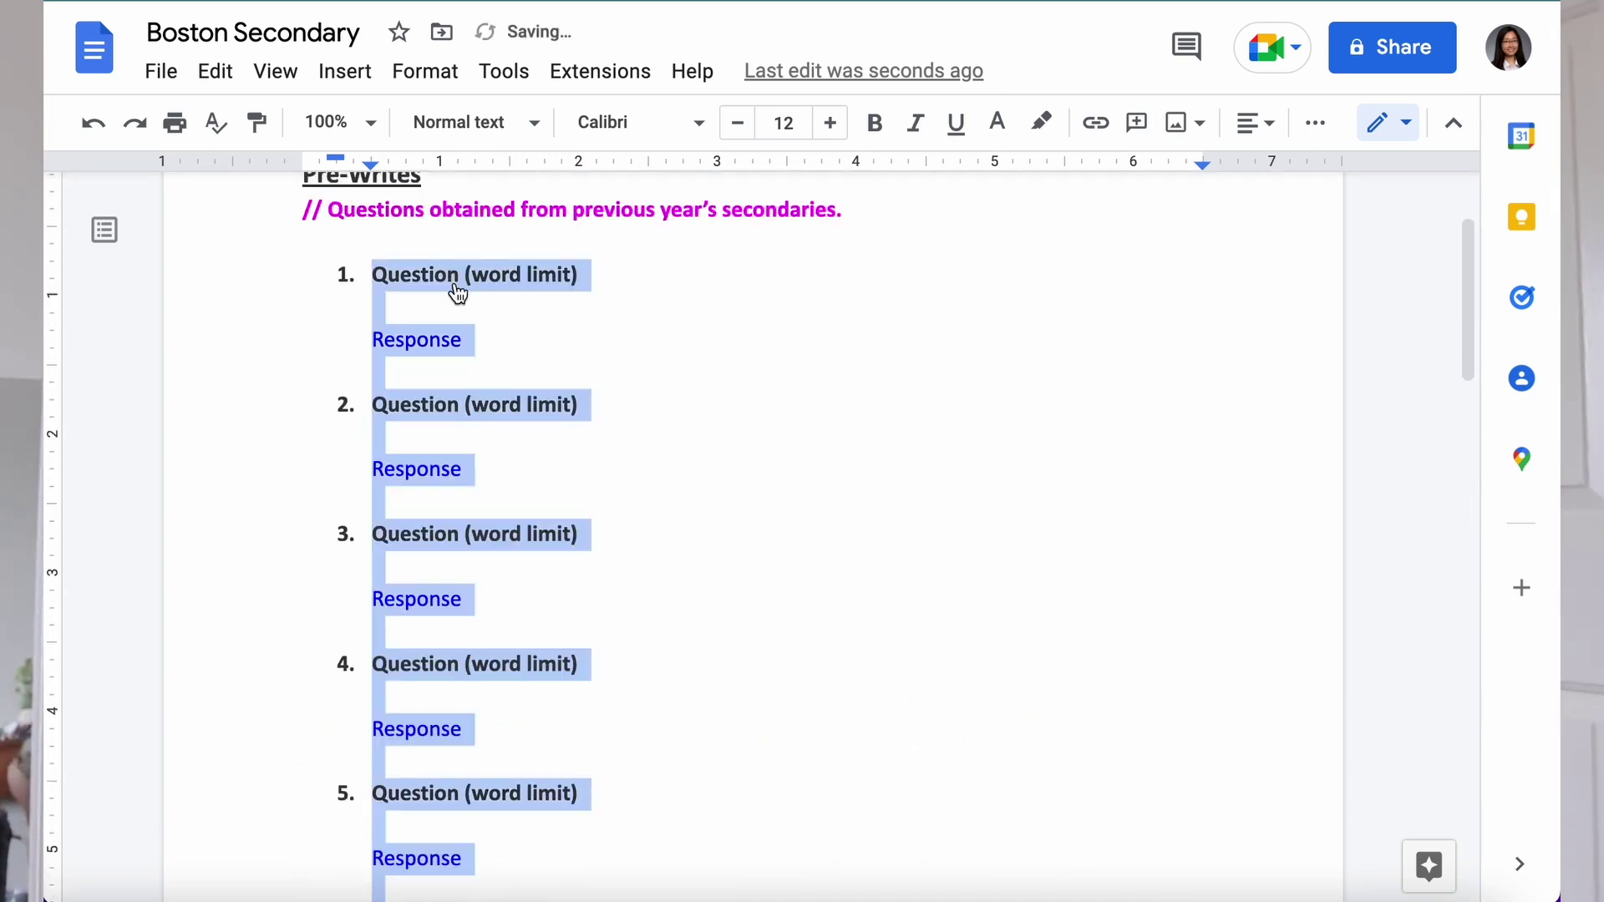
{"action": "right_click", "coordinate": [455, 282]}
{"action": "left_click", "coordinate": [607, 324]}
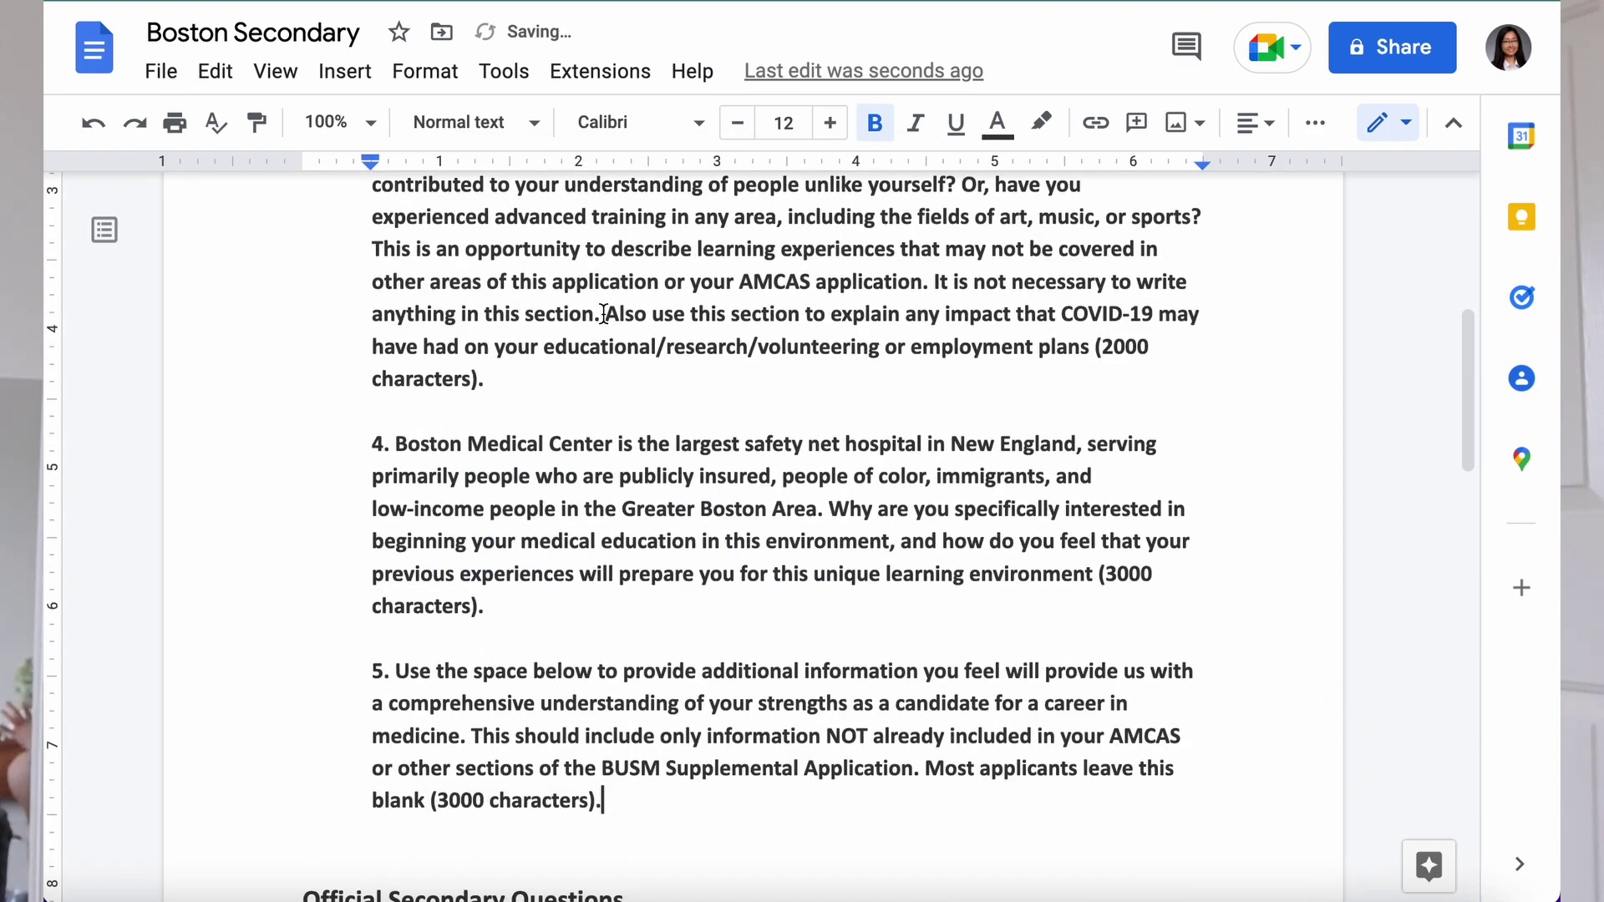
Step: Add the sample response "sdgjfaksjgljaslkrgj" below prompt 1 in non-bold blue text, separated by a blank line
{"action": "scroll", "coordinate": [603, 315], "scroll_direction": "up", "scroll_amount": 3}
{"action": "scroll", "coordinate": [604, 315], "scroll_direction": "up", "scroll_amount": 5}
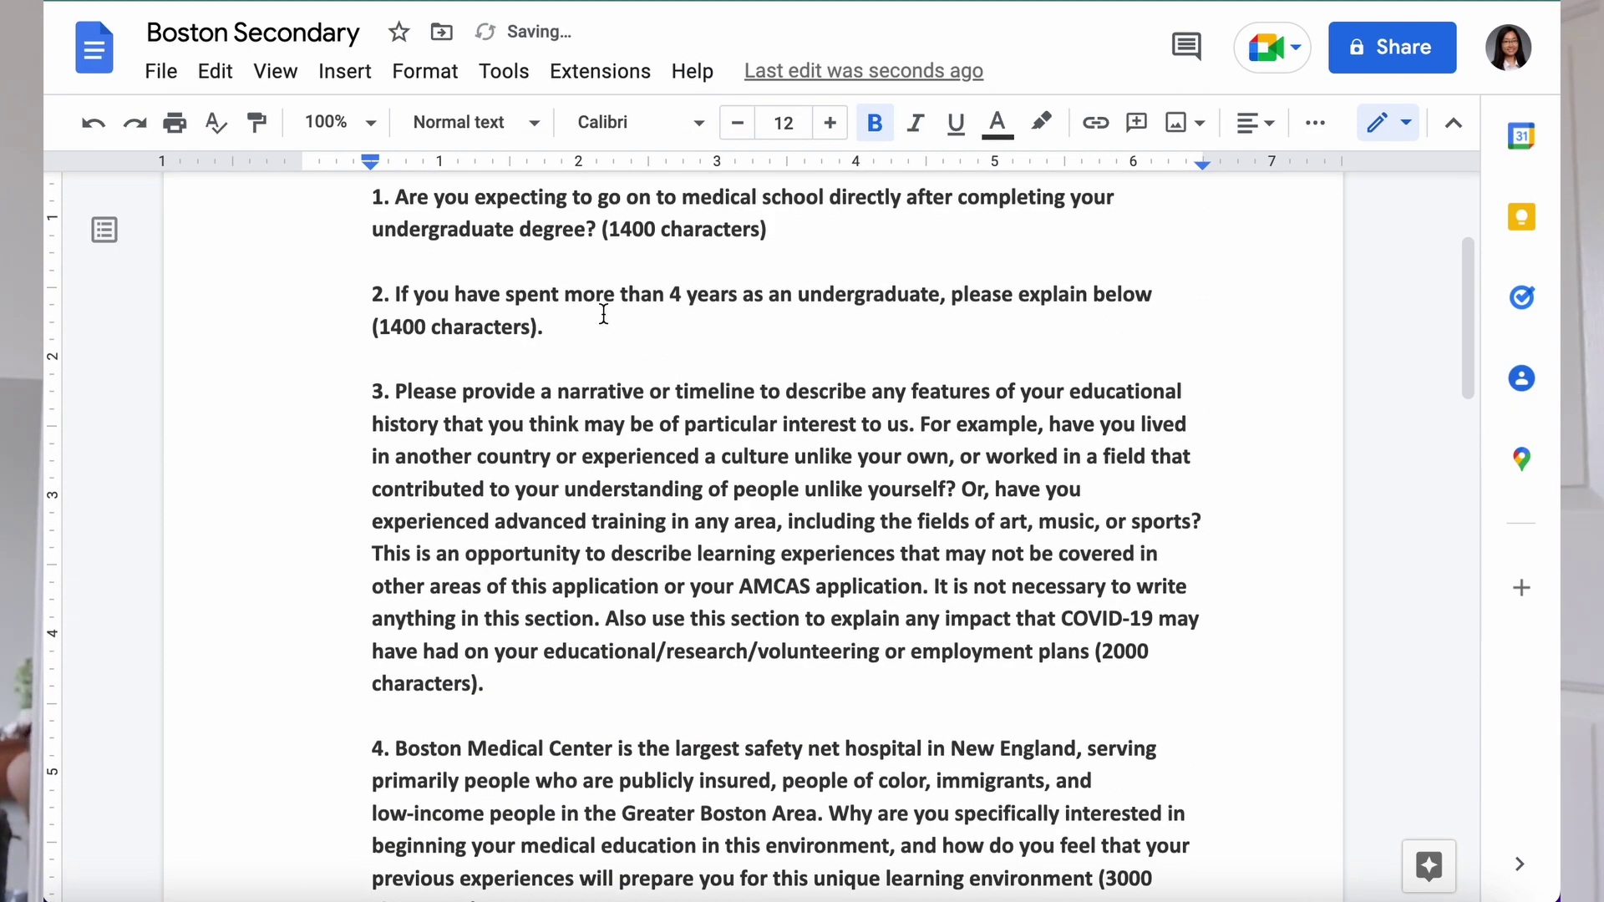
{"action": "left_click", "coordinate": [800, 398]}
{"action": "key", "text": "Return"}
{"action": "key", "text": "Return"}
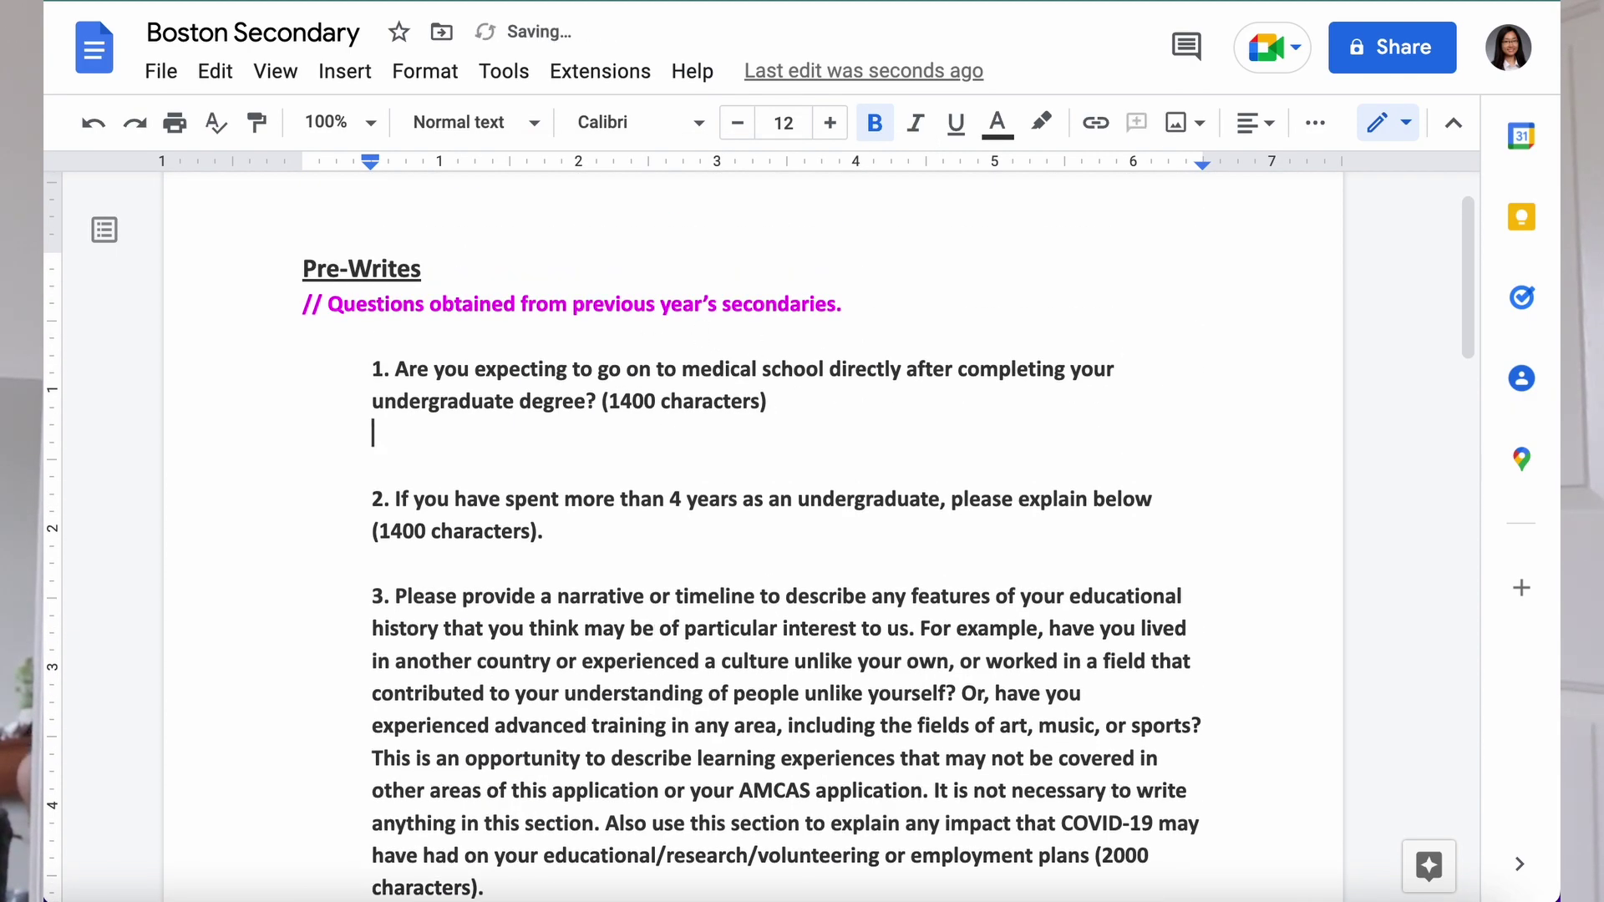
{"action": "left_click", "coordinate": [874, 124]}
{"action": "left_click", "coordinate": [999, 130]}
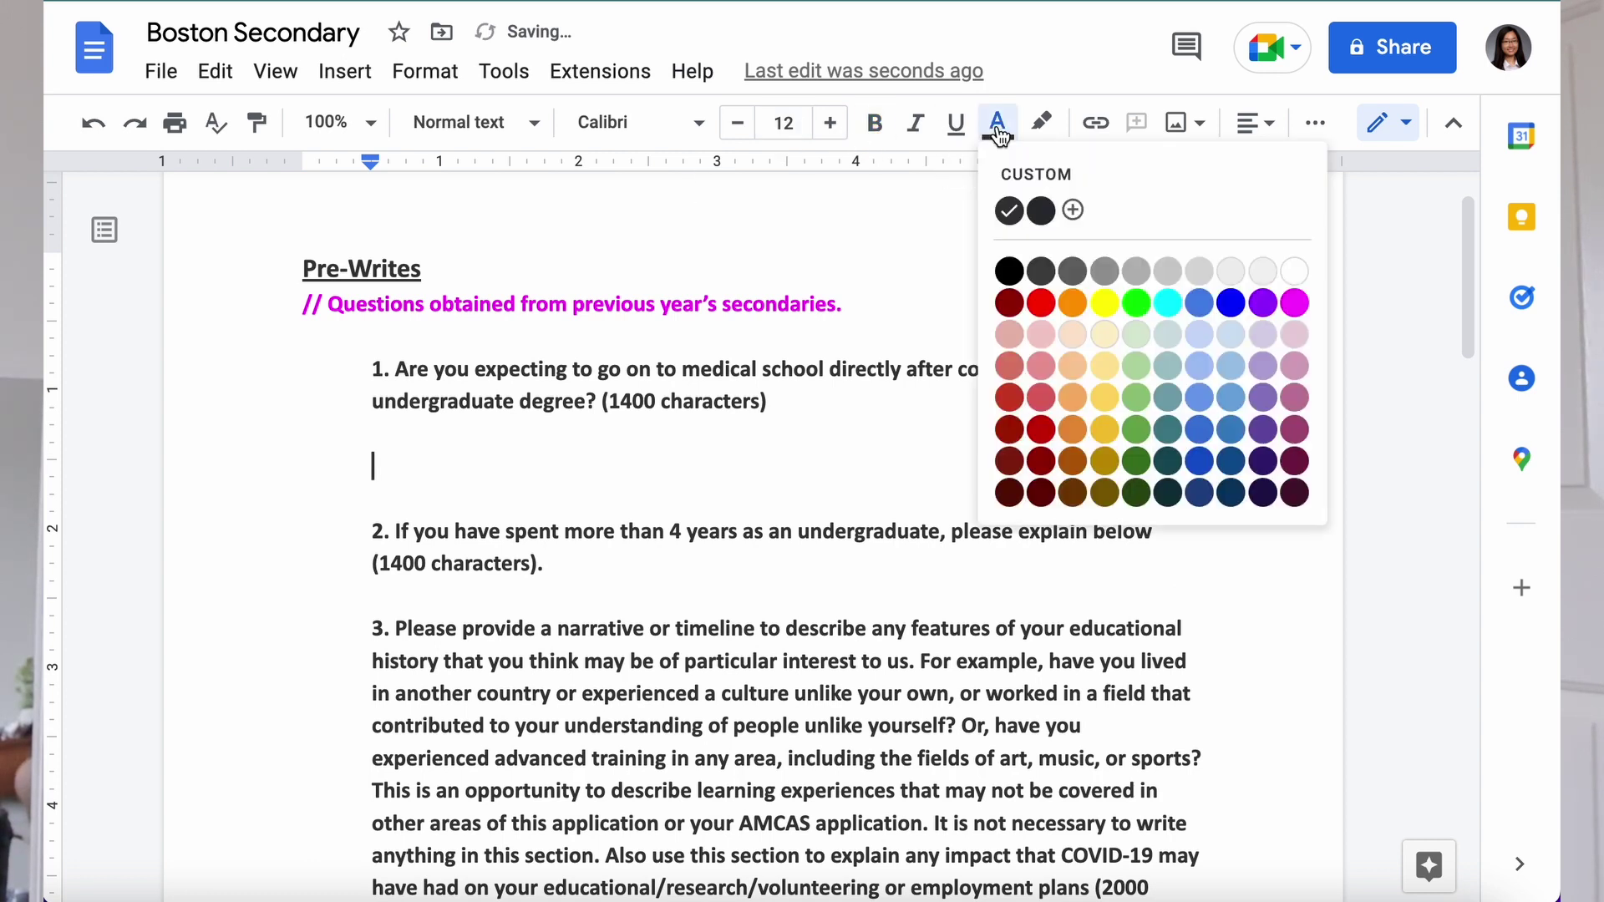
{"action": "left_click", "coordinate": [1231, 302]}
{"action": "type", "text": "sdgjfaksjgljaslkrgj"}
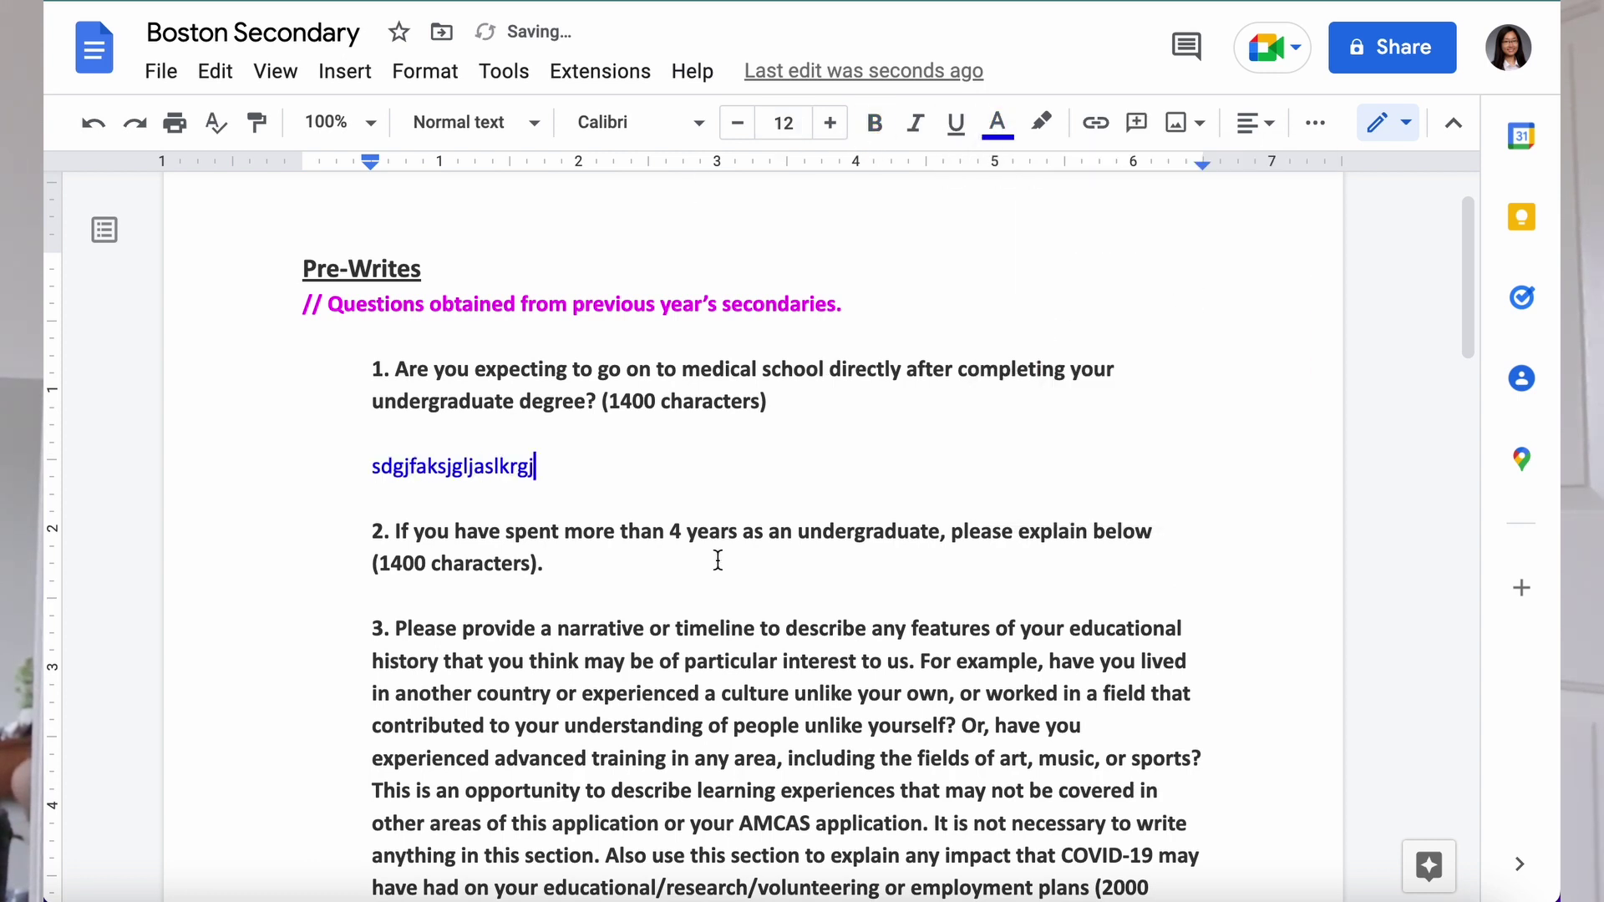
Step: Review the remaining pre-write prompts and the Official Secondary Questions section with its instructions and placeholders
{"action": "scroll", "coordinate": [771, 457], "scroll_direction": "down", "scroll_amount": 5}
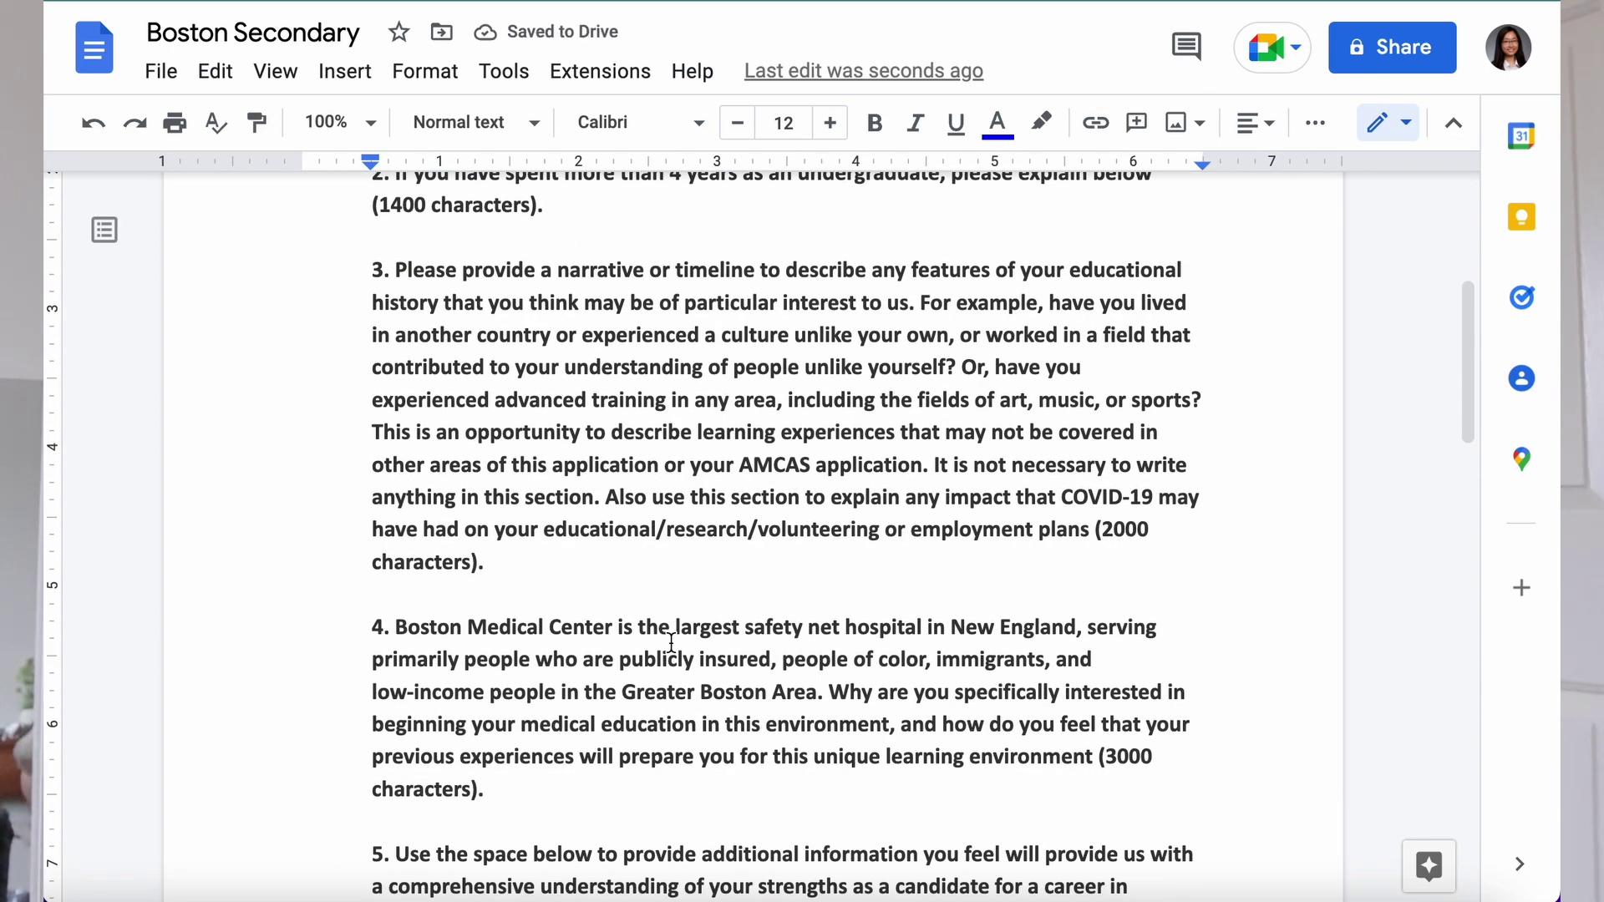
{"action": "scroll", "coordinate": [671, 642], "scroll_direction": "down", "scroll_amount": 10}
{"action": "scroll", "coordinate": [671, 642], "scroll_direction": "down", "scroll_amount": 2}
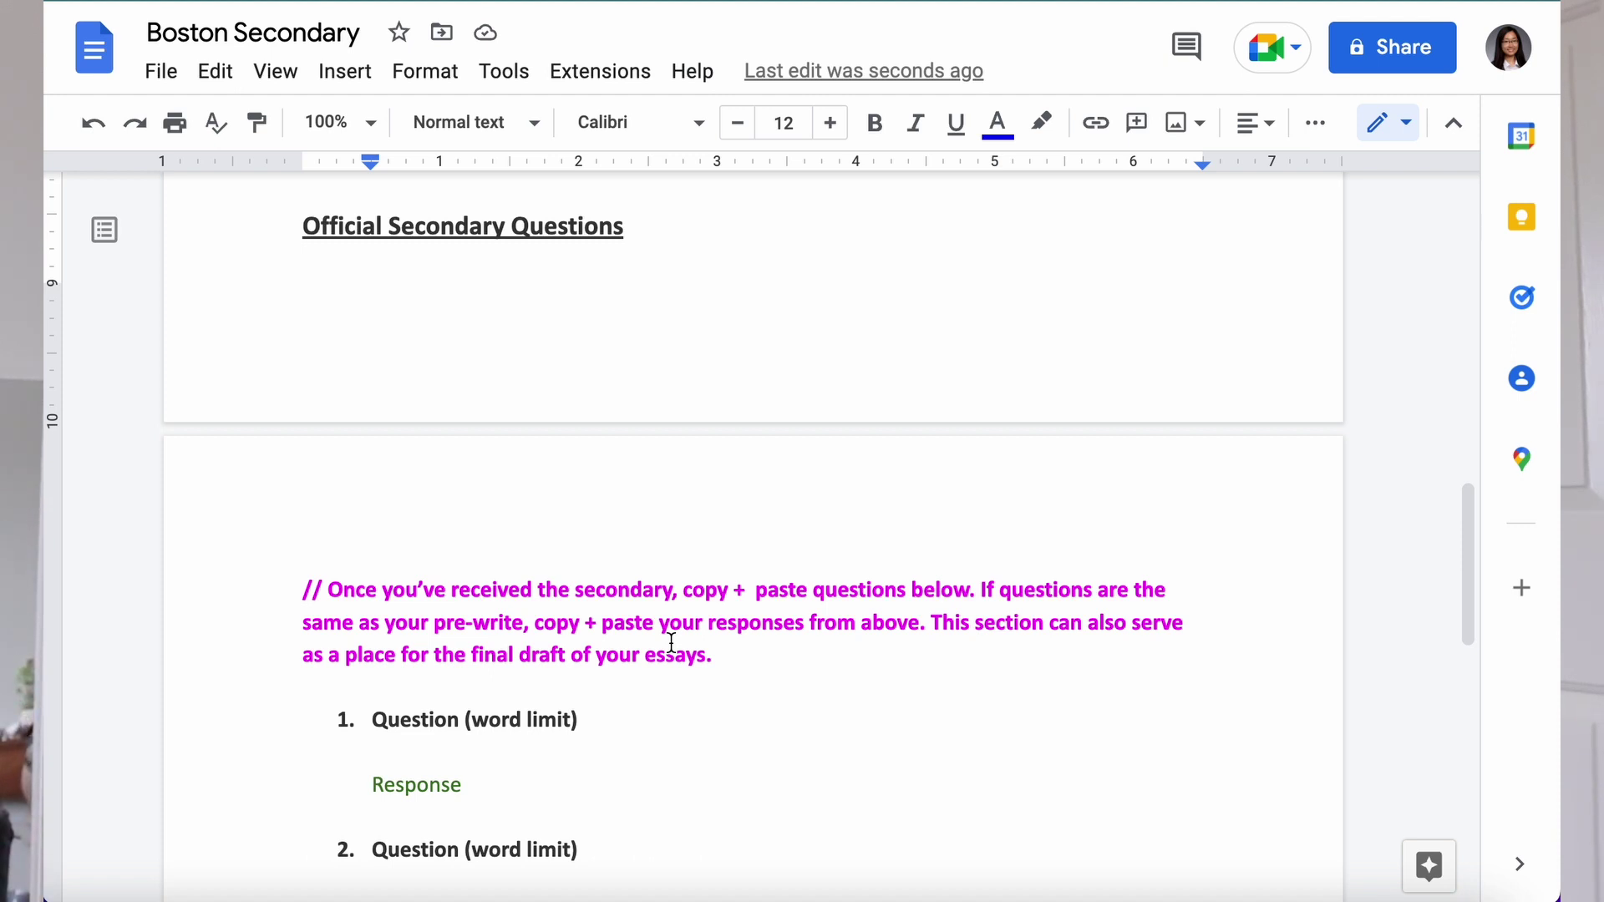
{"action": "scroll", "coordinate": [671, 642], "scroll_direction": "down", "scroll_amount": 4}
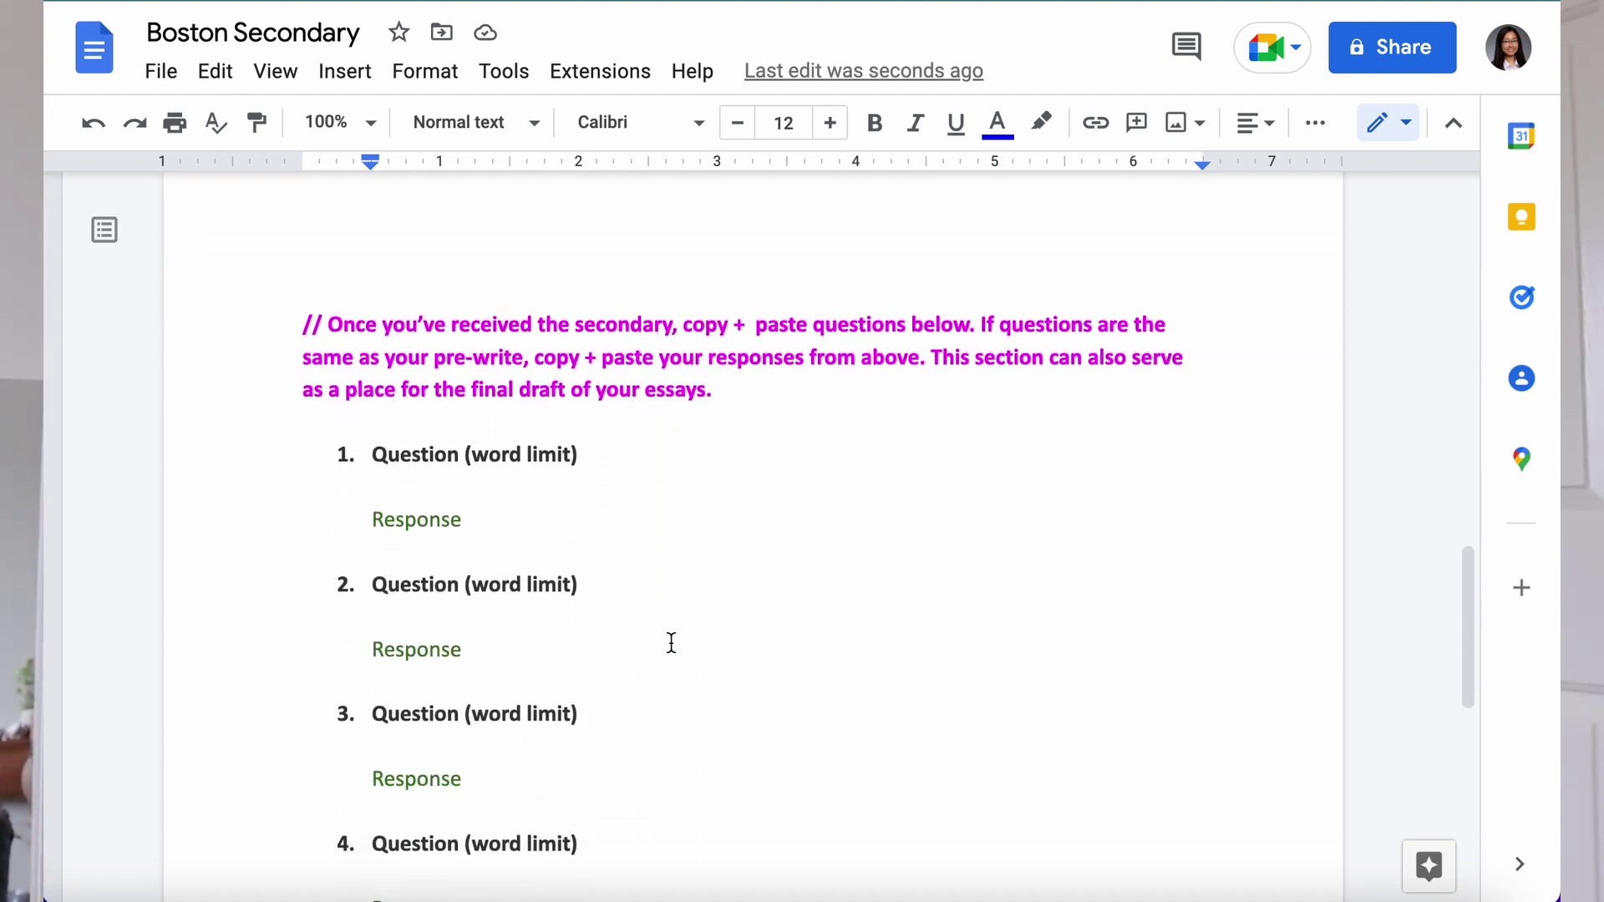
{"action": "scroll", "coordinate": [671, 642], "scroll_direction": "down", "scroll_amount": 1}
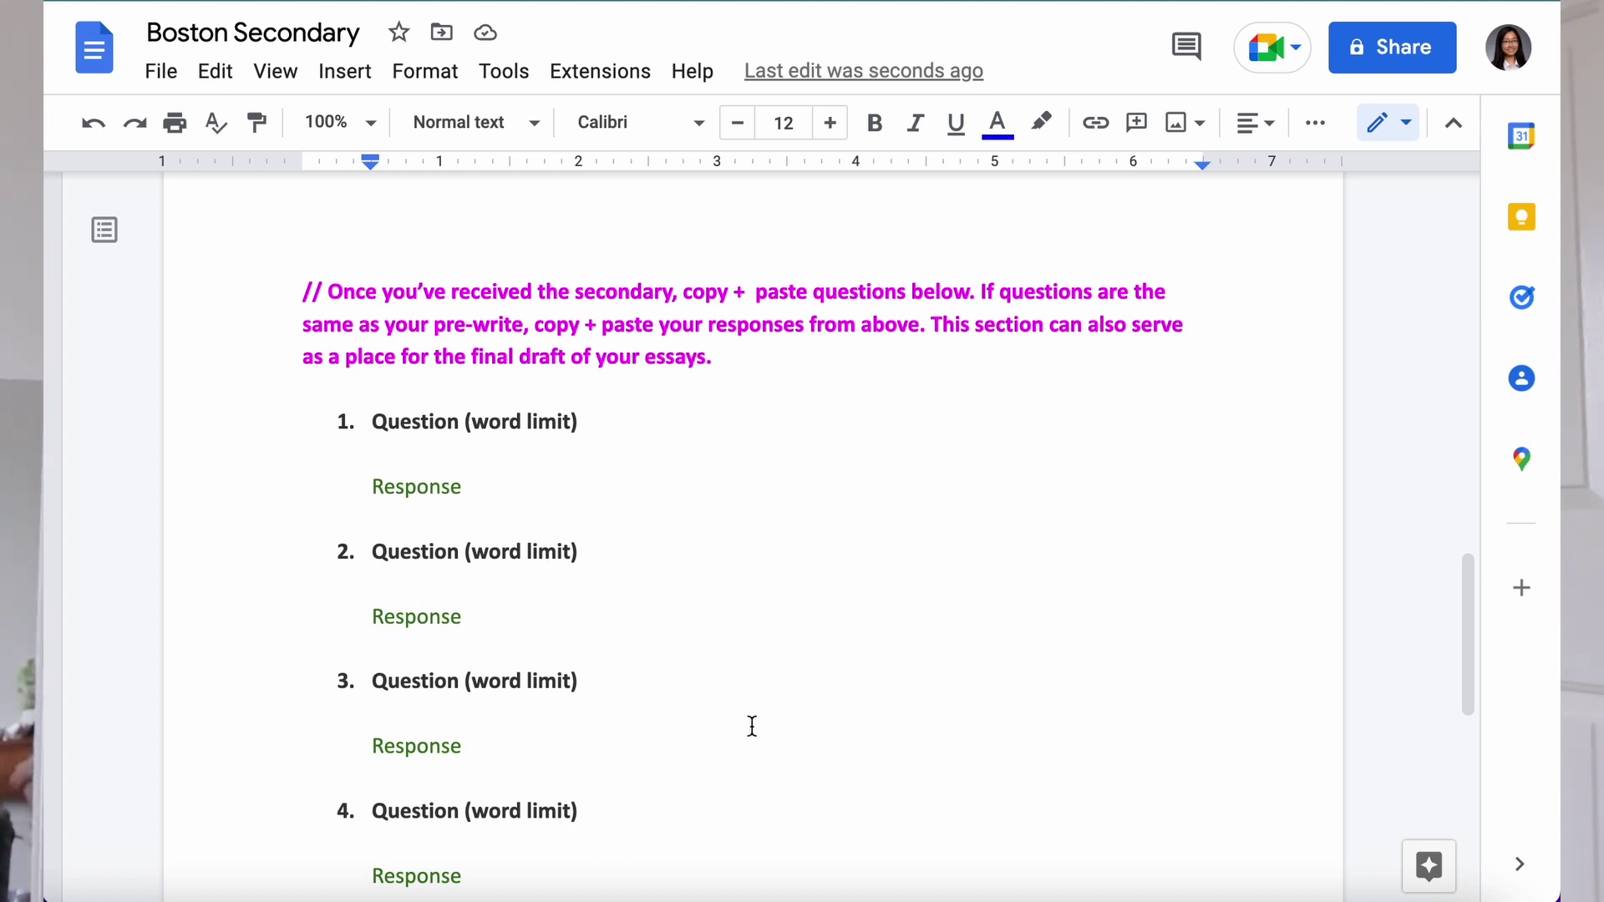
{"action": "scroll", "coordinate": [752, 726], "scroll_direction": "down", "scroll_amount": 2}
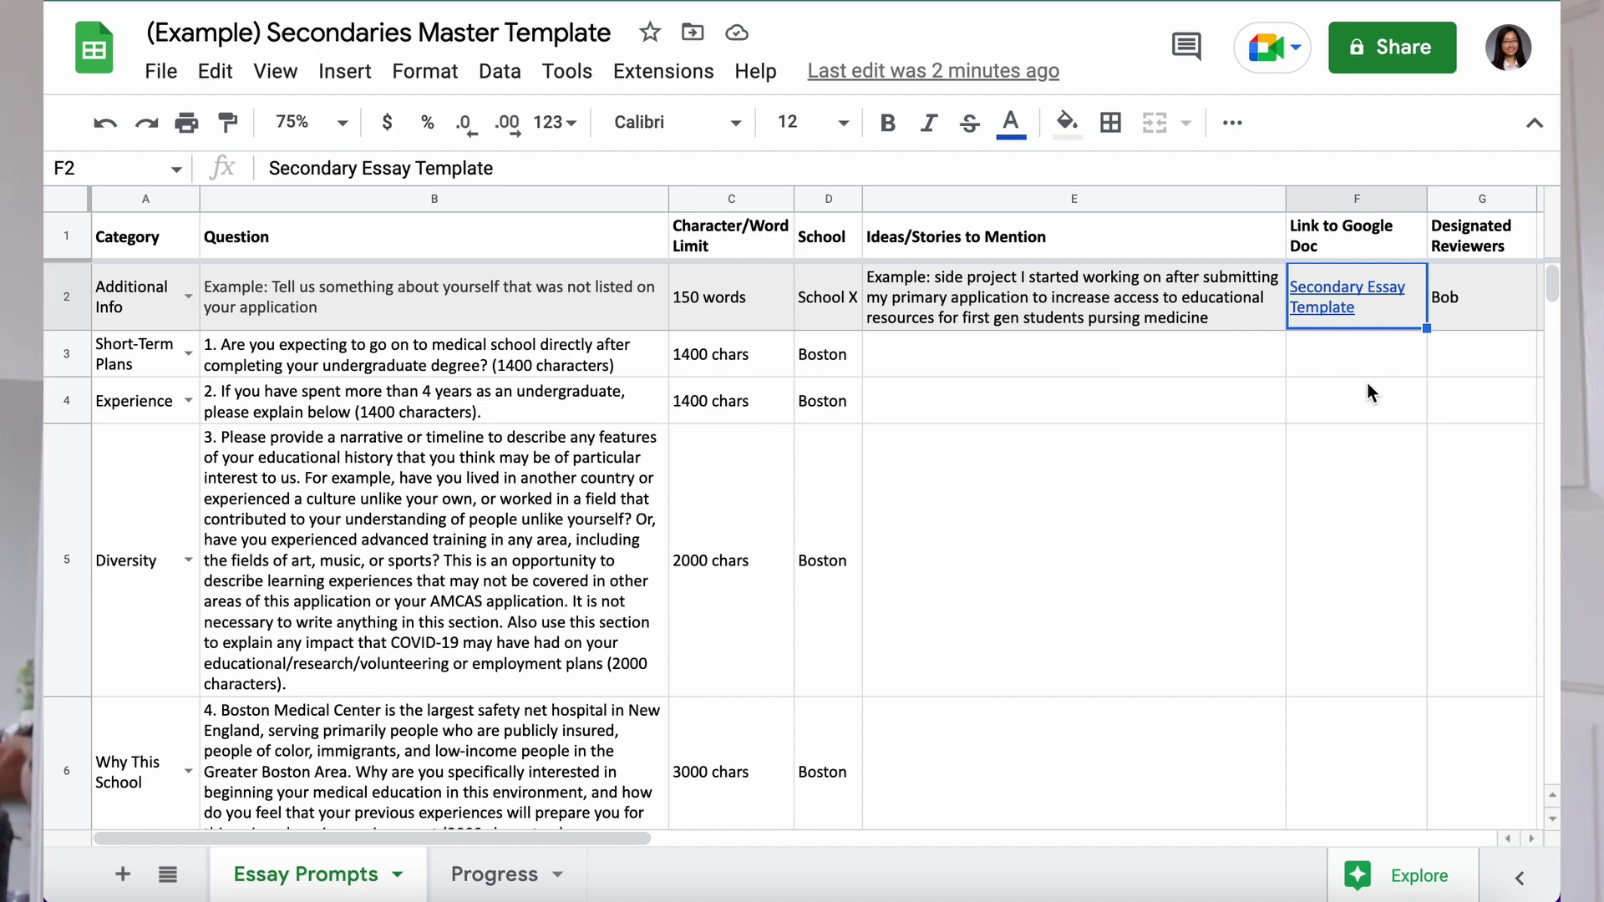
Step: Switch to the Secondaries Master Template spreadsheet and start inserting a link in prompt 1's Link to Google Doc cell
{"action": "left_click", "coordinate": [1328, 366]}
{"action": "right_click", "coordinate": [1325, 367]}
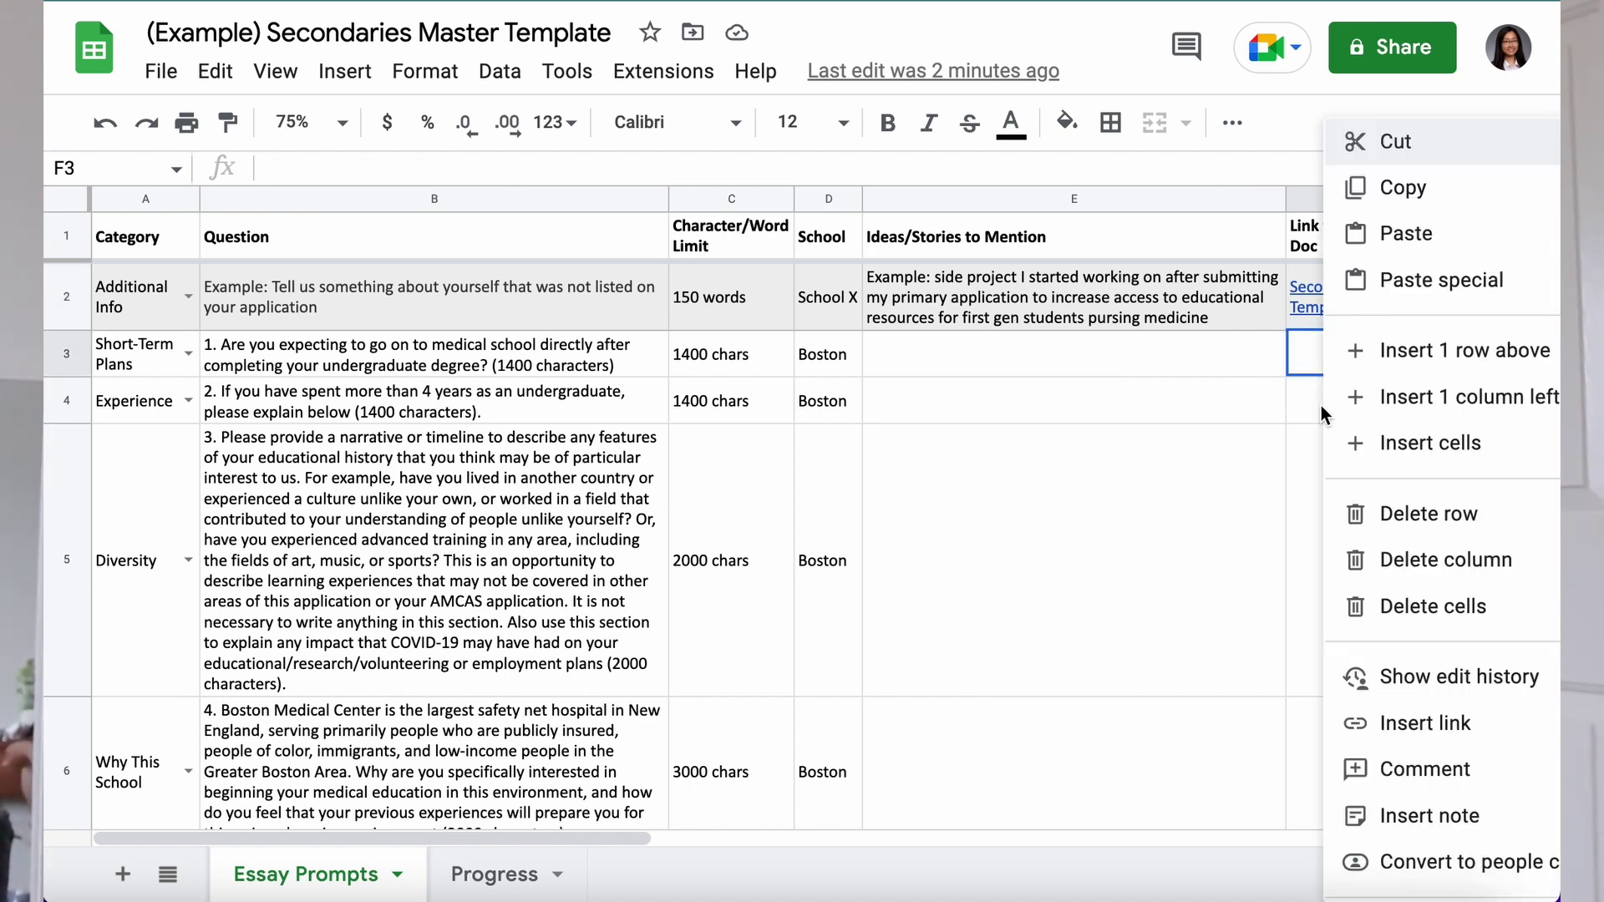
{"action": "left_click", "coordinate": [1416, 735]}
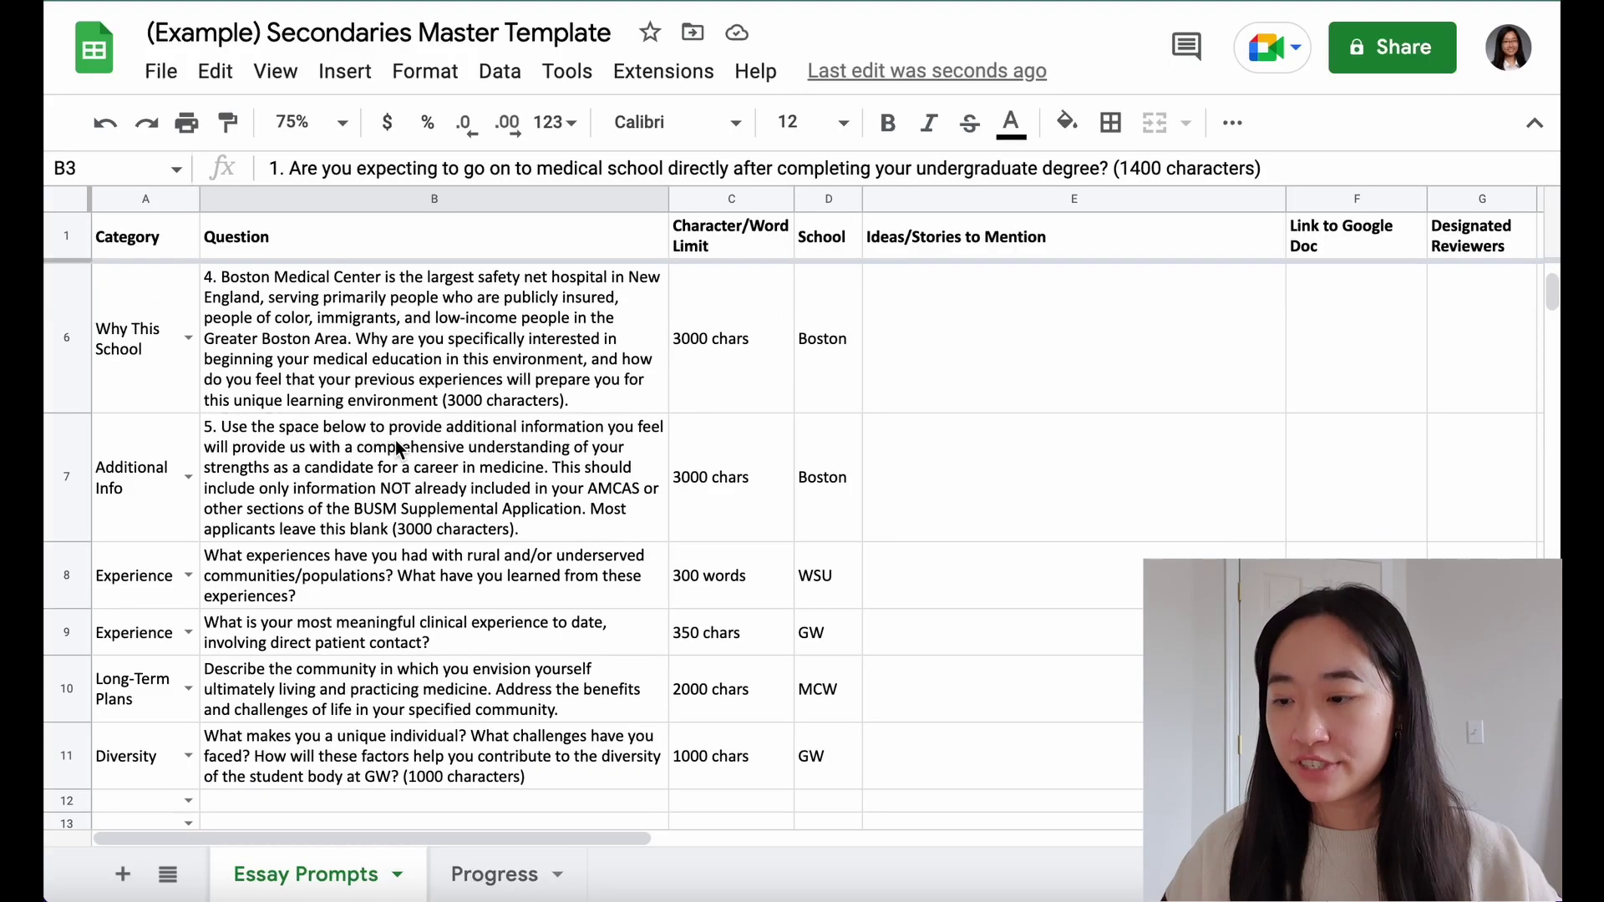
Step: Sort the Essay Prompts sheet by the Category column from A to Z and check the grouped prompts
{"action": "scroll", "coordinate": [394, 439], "scroll_direction": "down", "scroll_amount": 1}
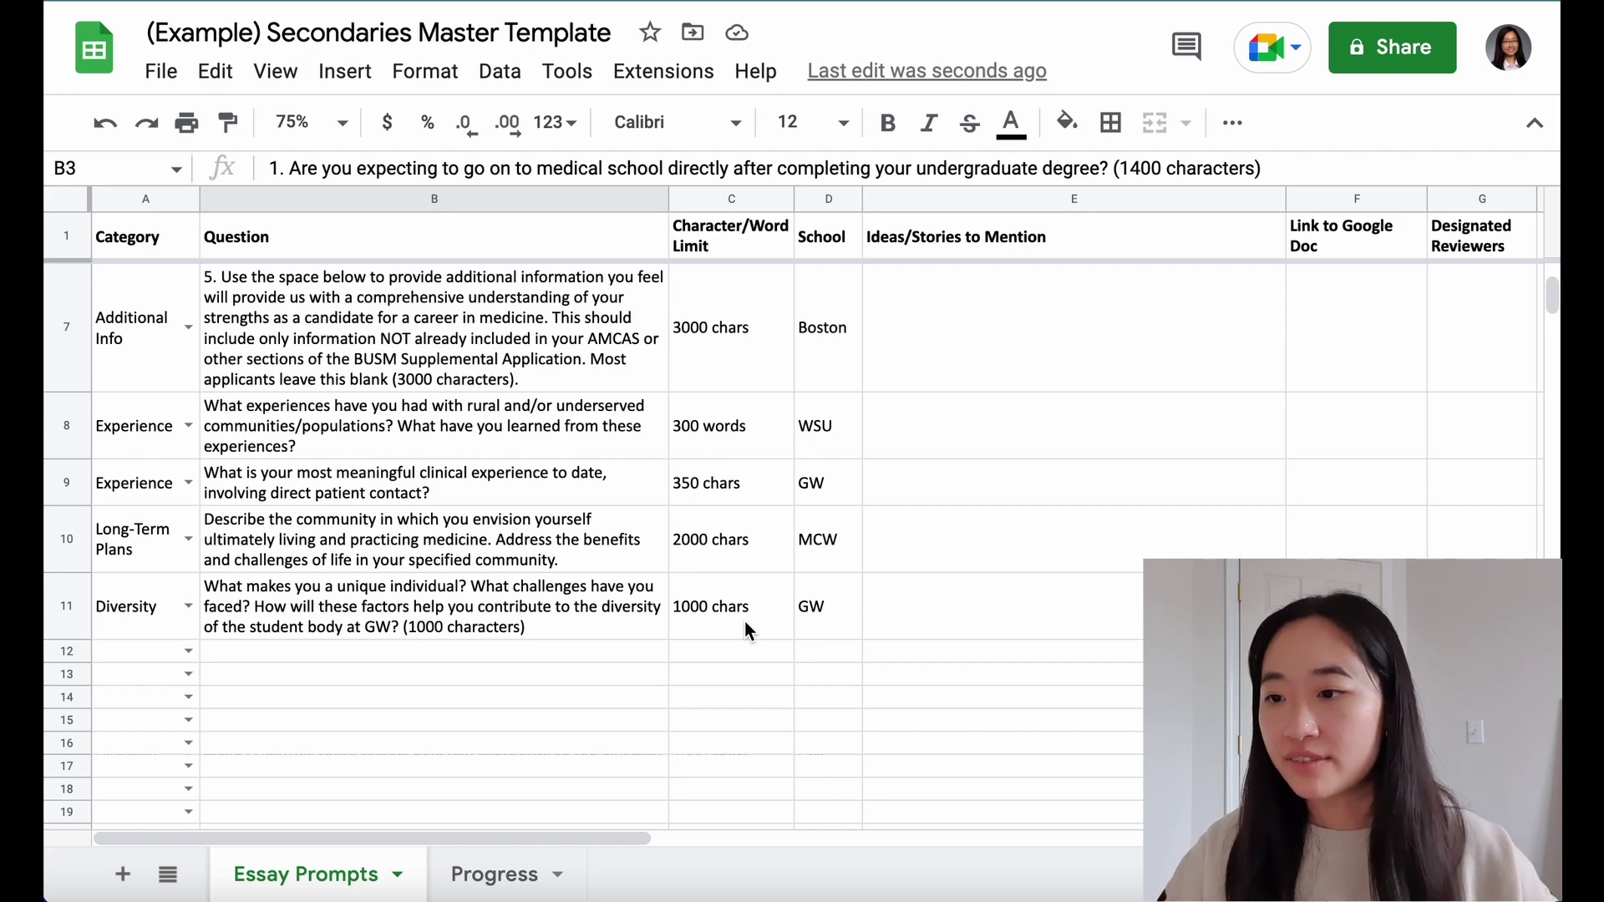
{"action": "scroll", "coordinate": [745, 620], "scroll_direction": "up", "scroll_amount": 3}
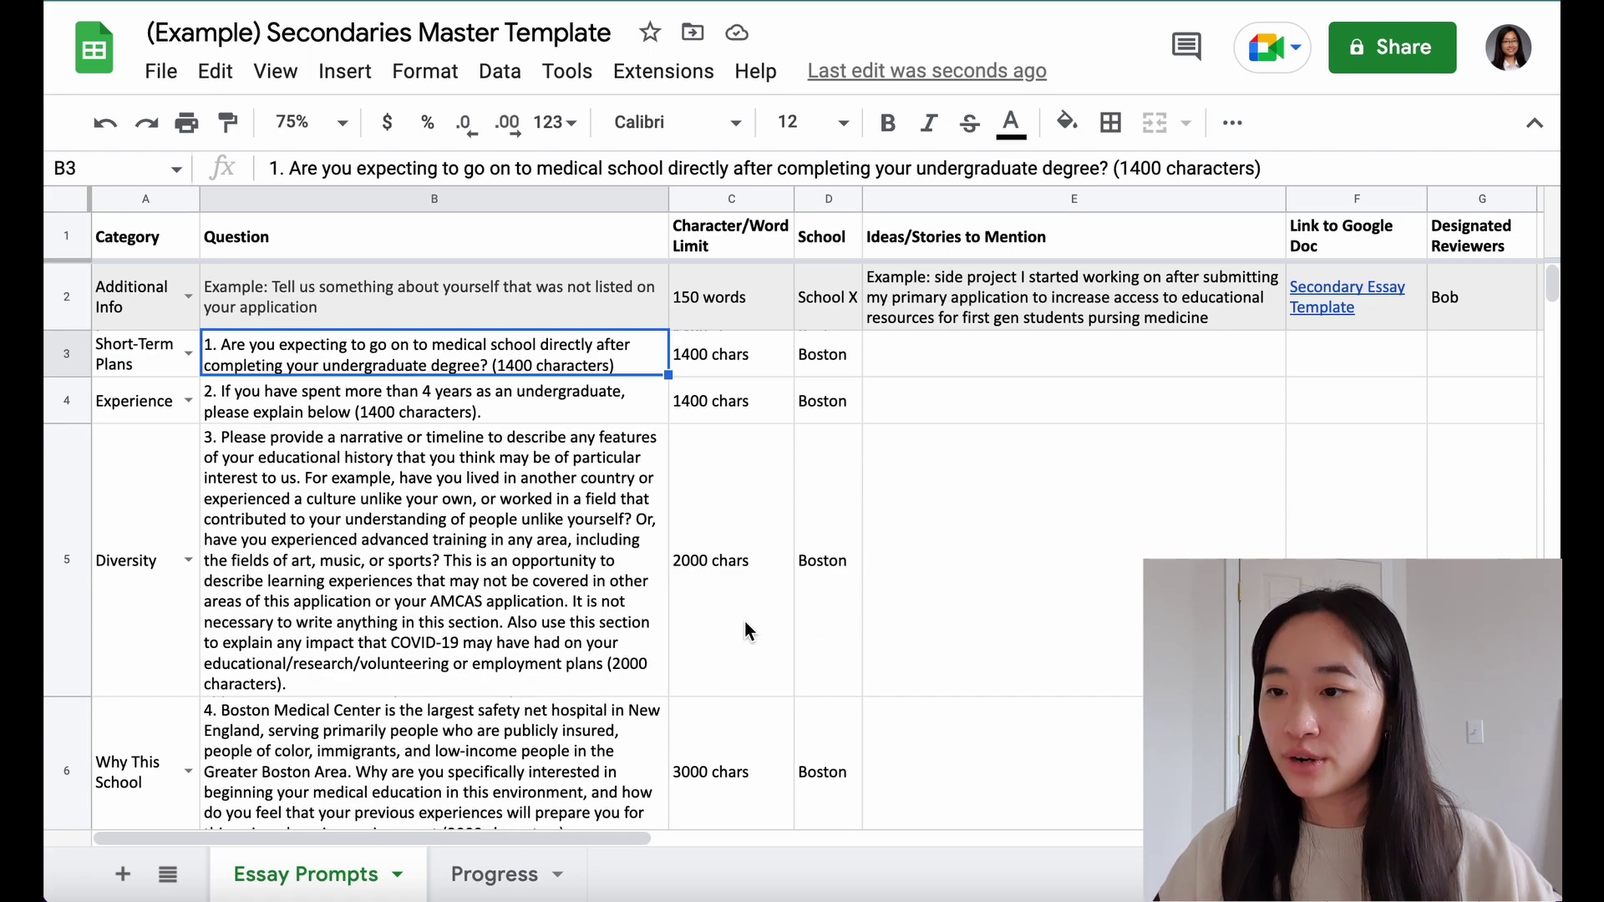
{"action": "left_click", "coordinate": [191, 201]}
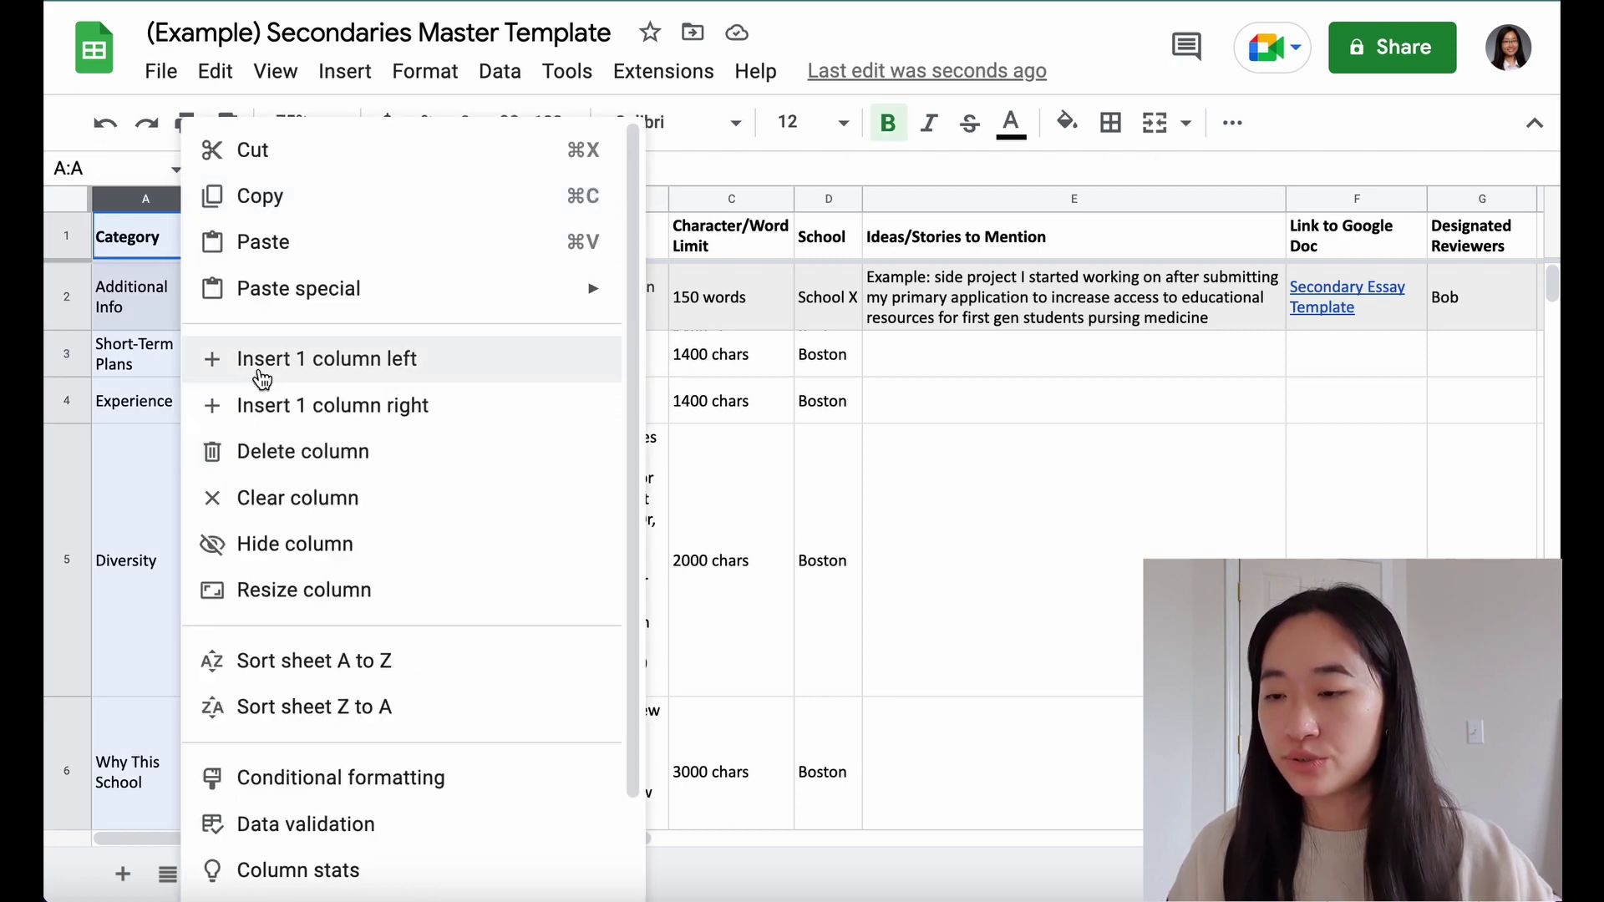
{"action": "left_click", "coordinate": [314, 661]}
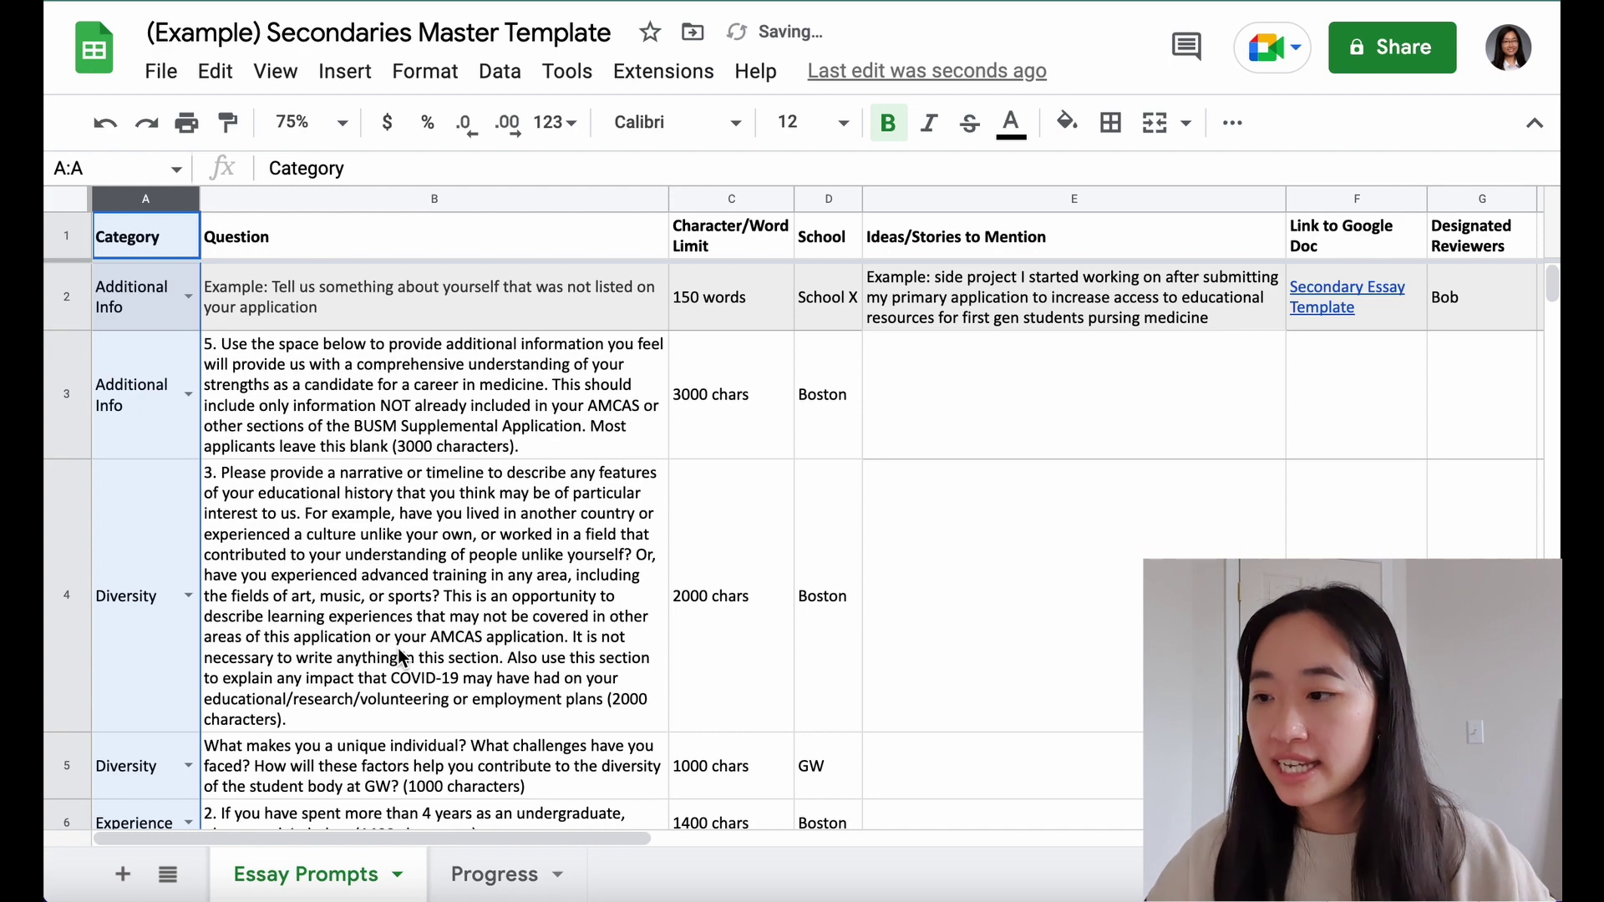
{"action": "scroll", "coordinate": [287, 468], "scroll_direction": "down", "scroll_amount": 6}
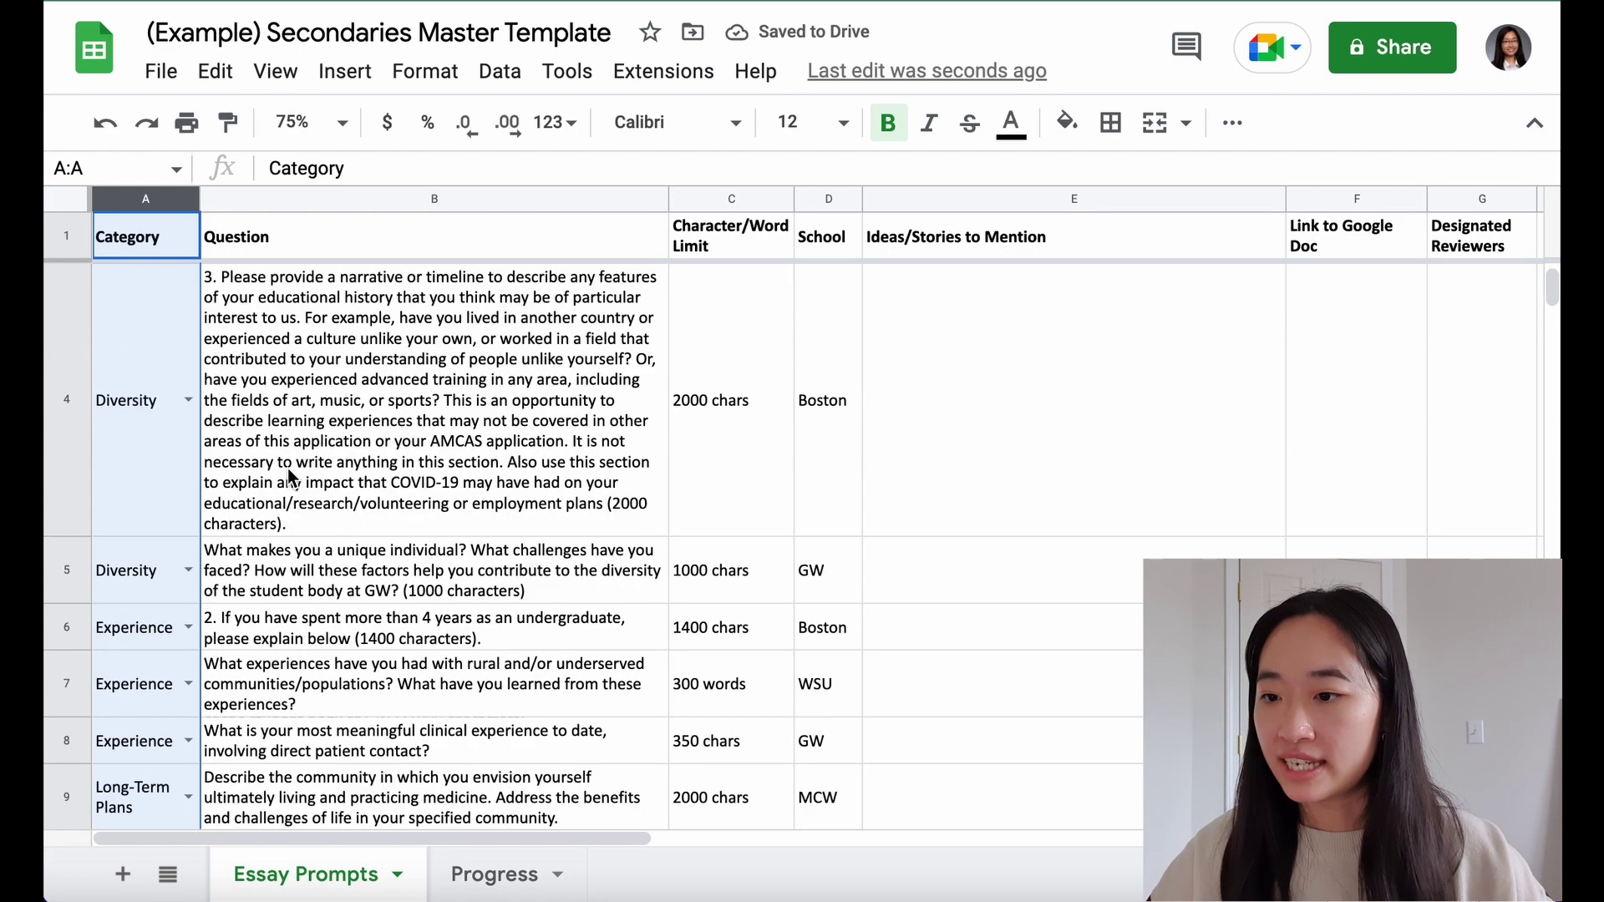
{"action": "scroll", "coordinate": [288, 468], "scroll_direction": "up", "scroll_amount": 5}
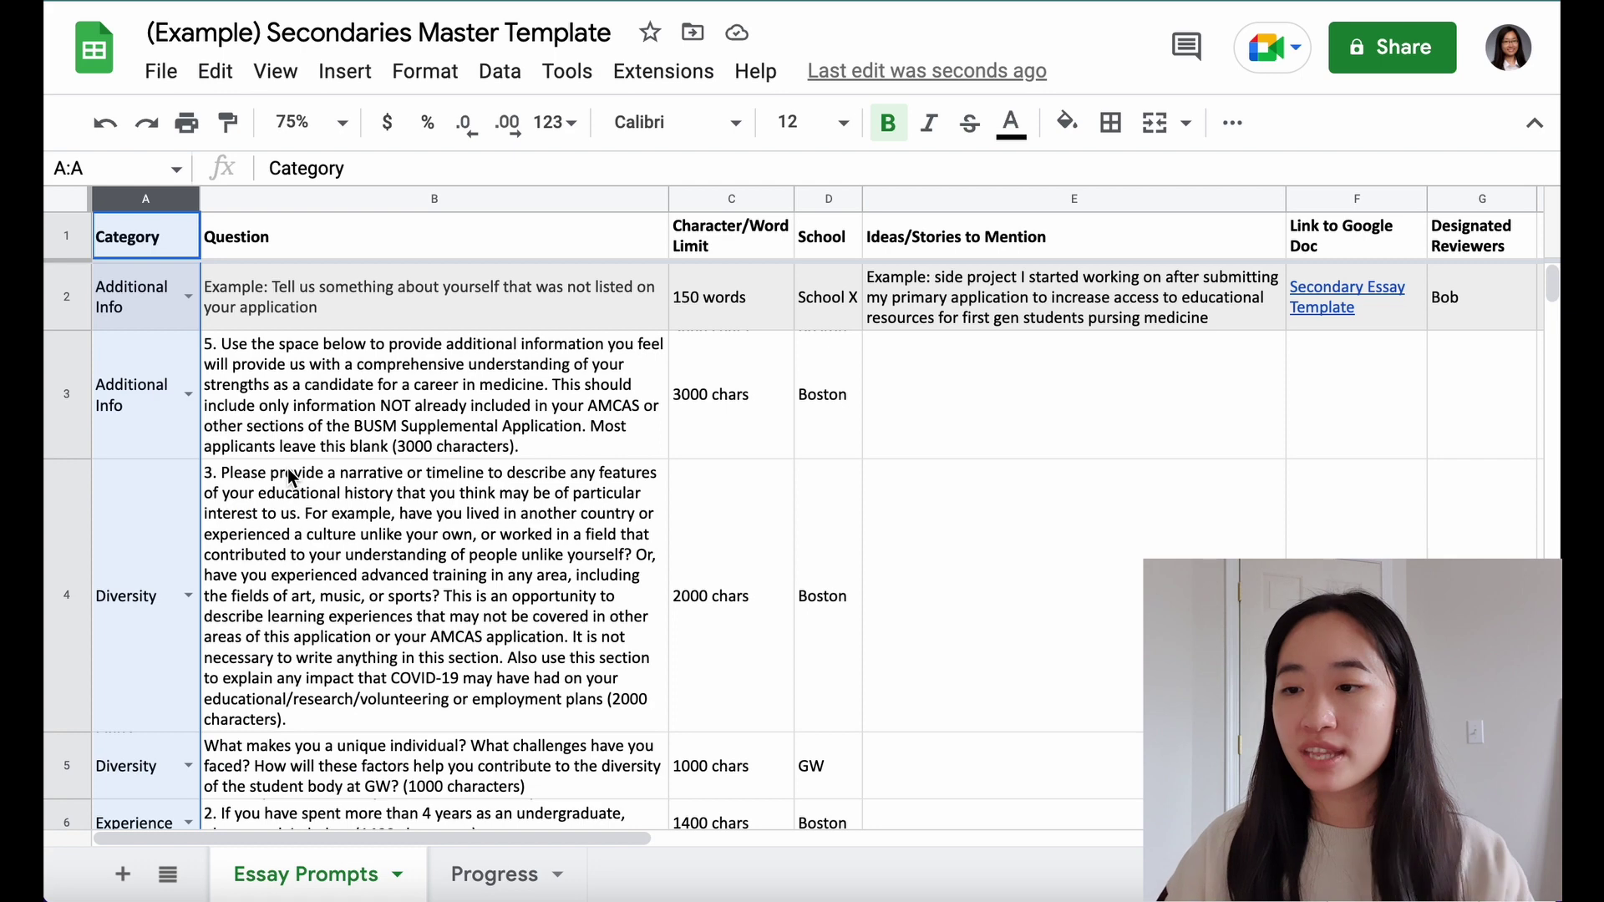
Step: Fill the two Additional Info category cells with light purple and the two Diversity category cells with light blue
{"action": "left_click", "coordinate": [291, 395]}
{"action": "left_click_drag", "start_coordinate": [130, 296], "coordinate": [167, 354]}
{"action": "left_click", "coordinate": [1077, 129]}
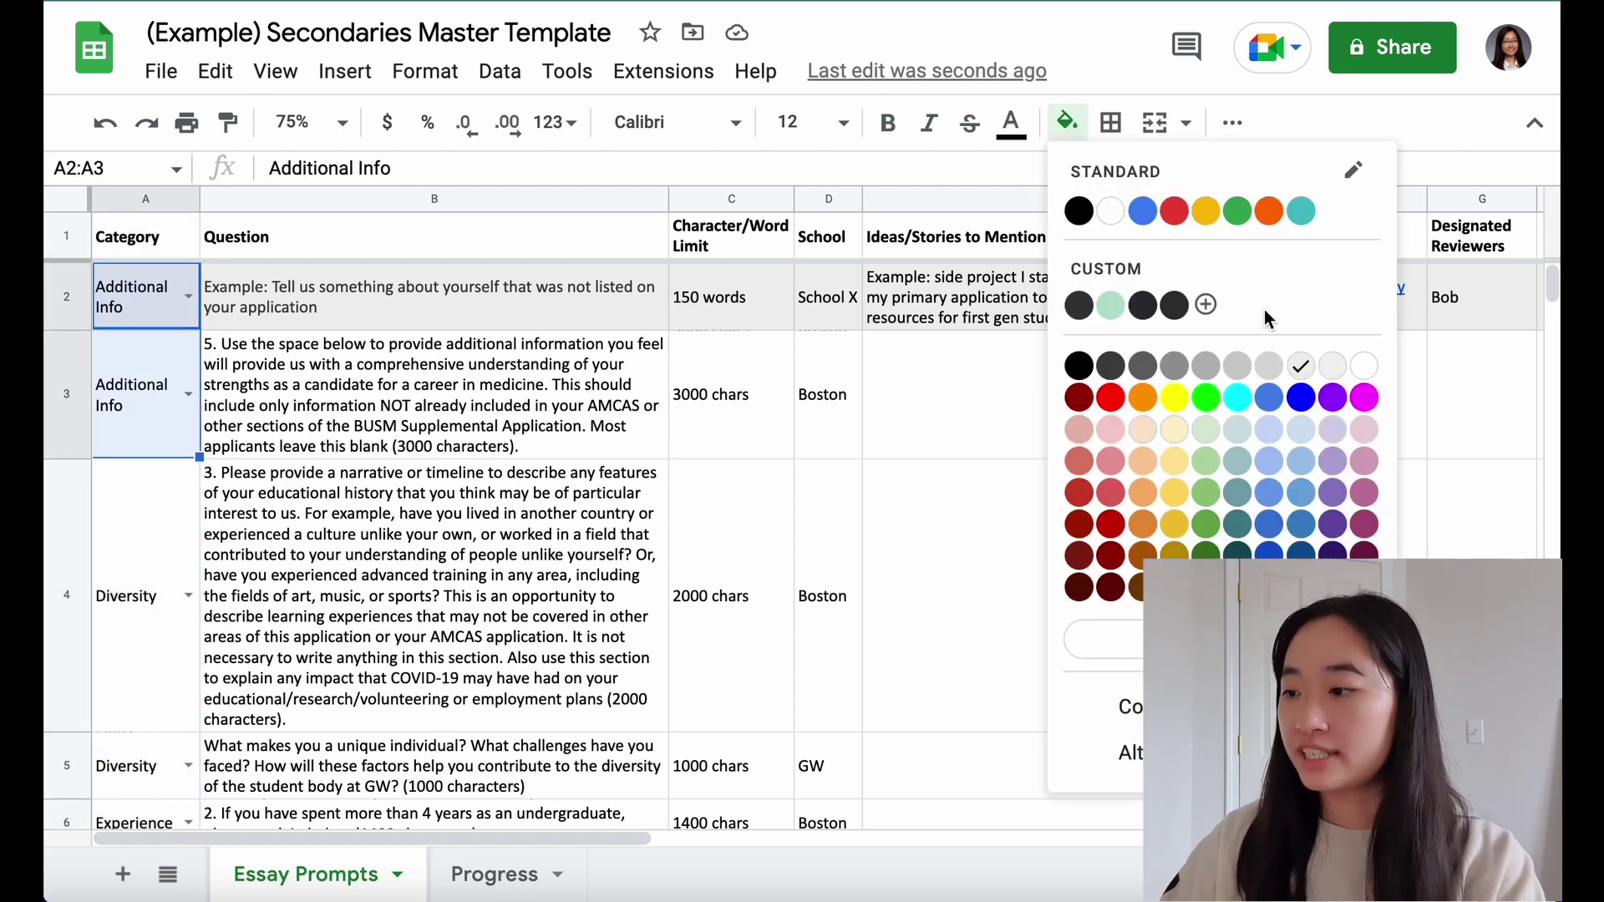
{"action": "left_click", "coordinate": [1333, 436]}
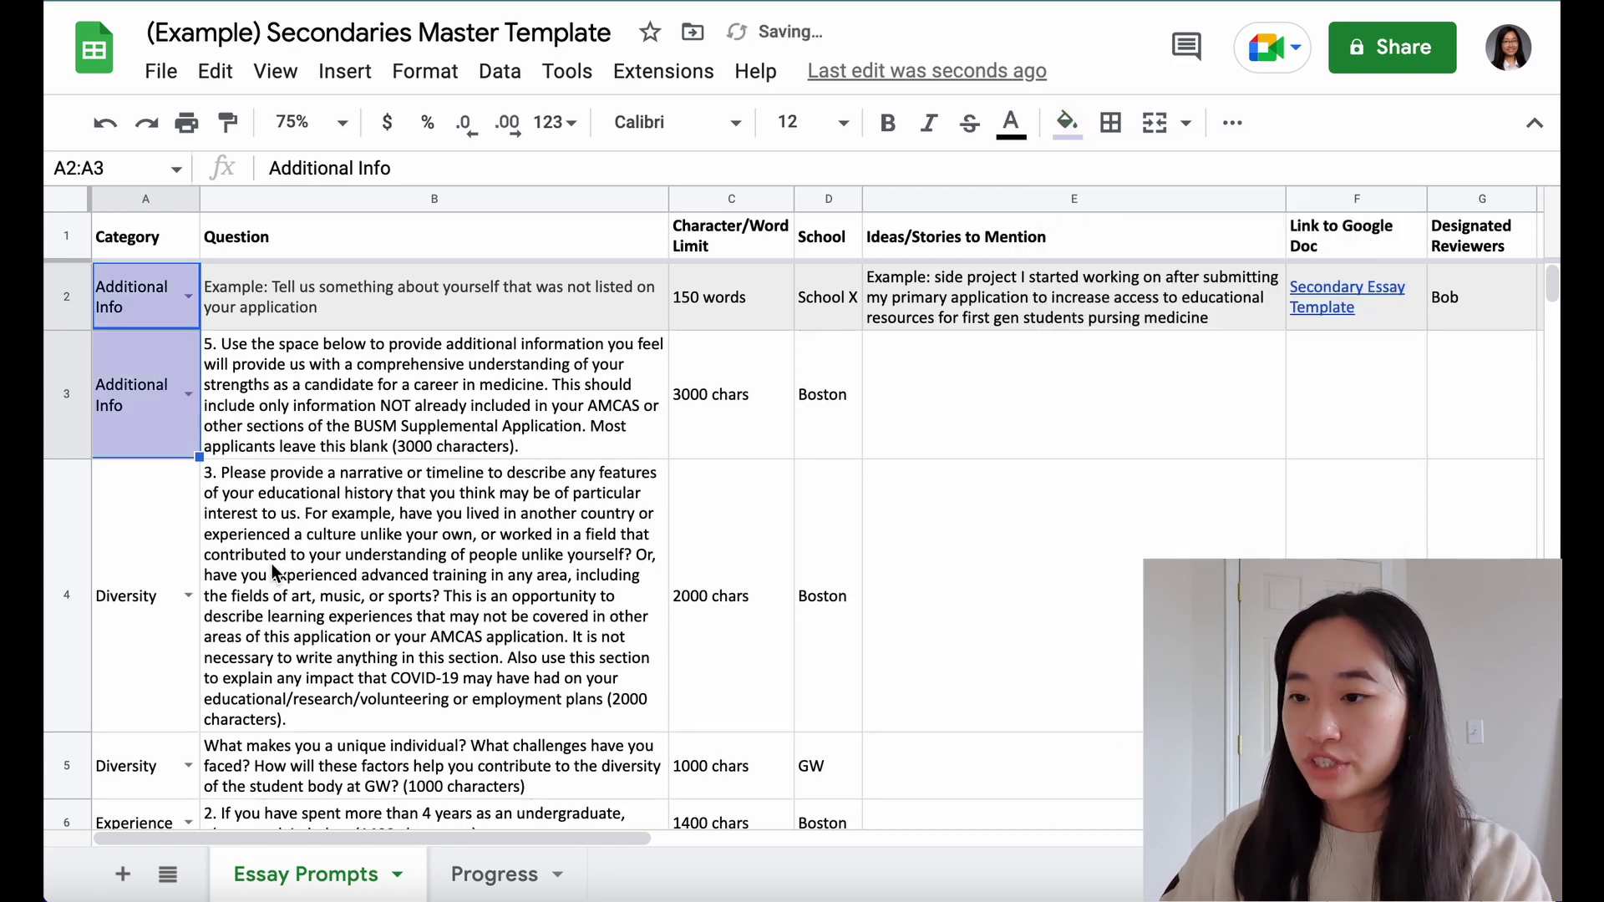
{"action": "left_click_drag", "start_coordinate": [151, 592], "coordinate": [149, 777]}
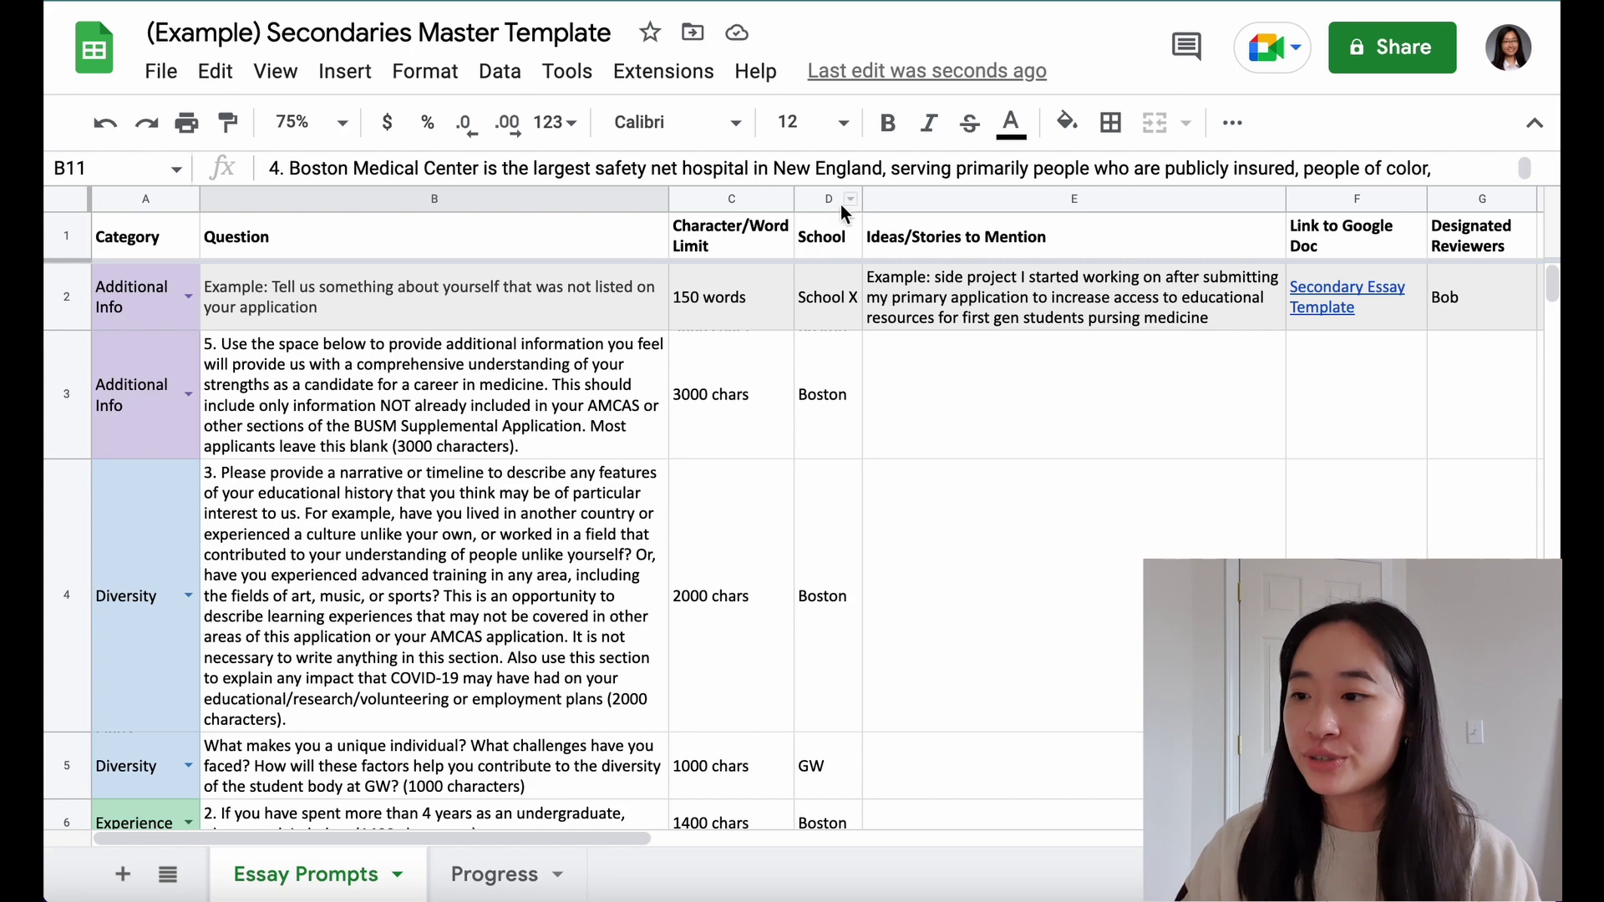
Step: Sort the Essay Prompts sheet by the School column from A to Z and check the Boston prompts
{"action": "left_click", "coordinate": [850, 201]}
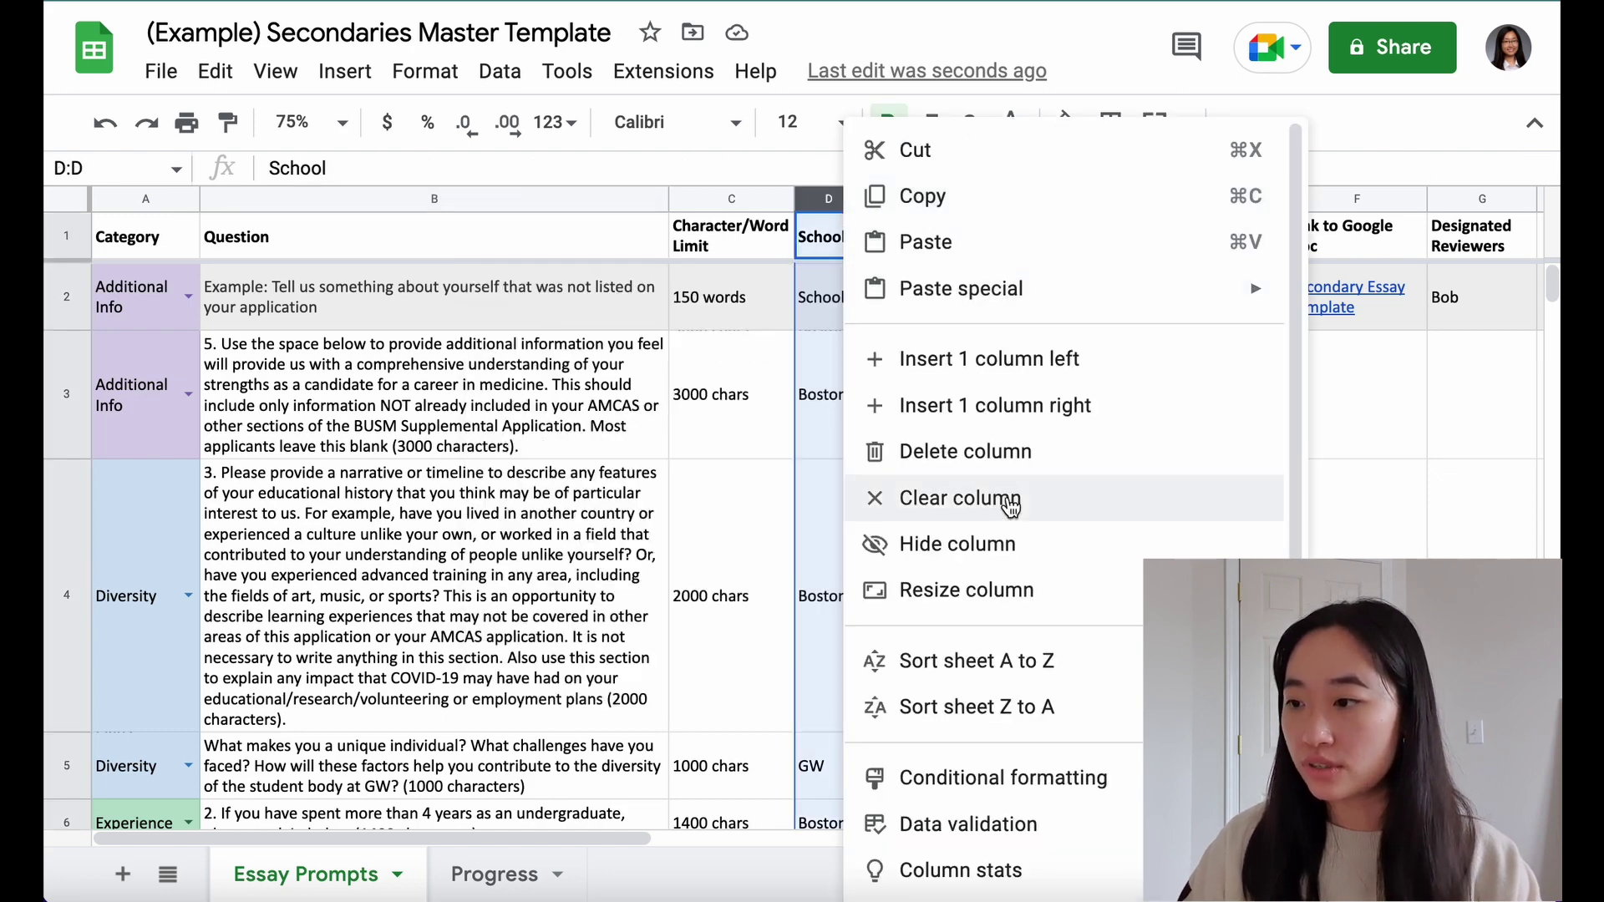
{"action": "left_click", "coordinate": [1076, 662]}
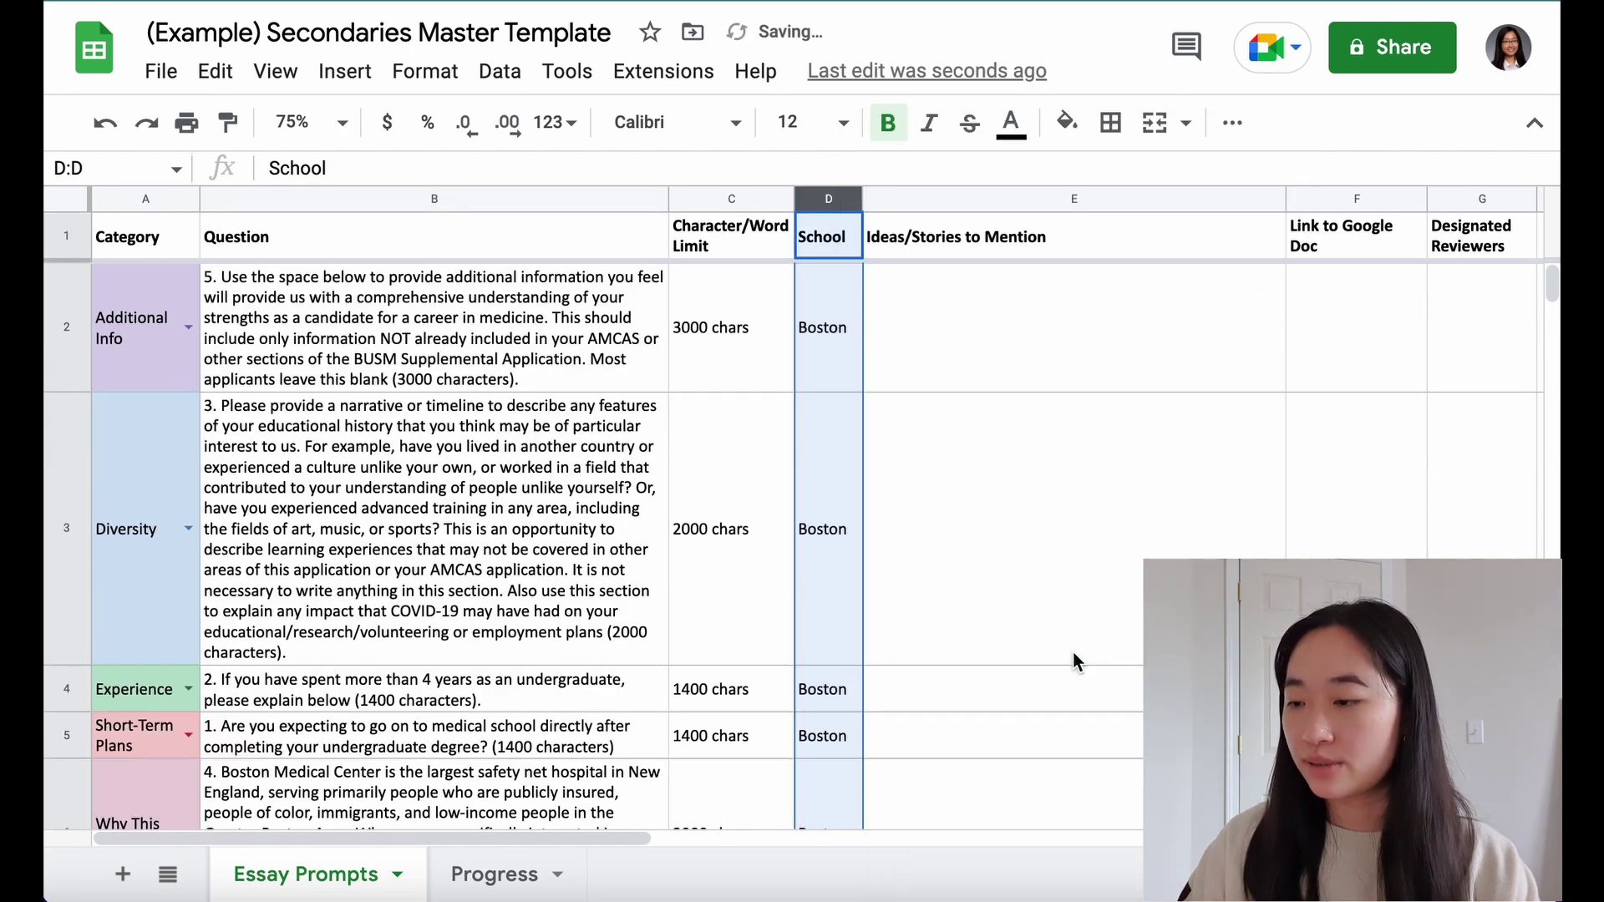
{"action": "scroll", "coordinate": [954, 568], "scroll_direction": "down", "scroll_amount": 1}
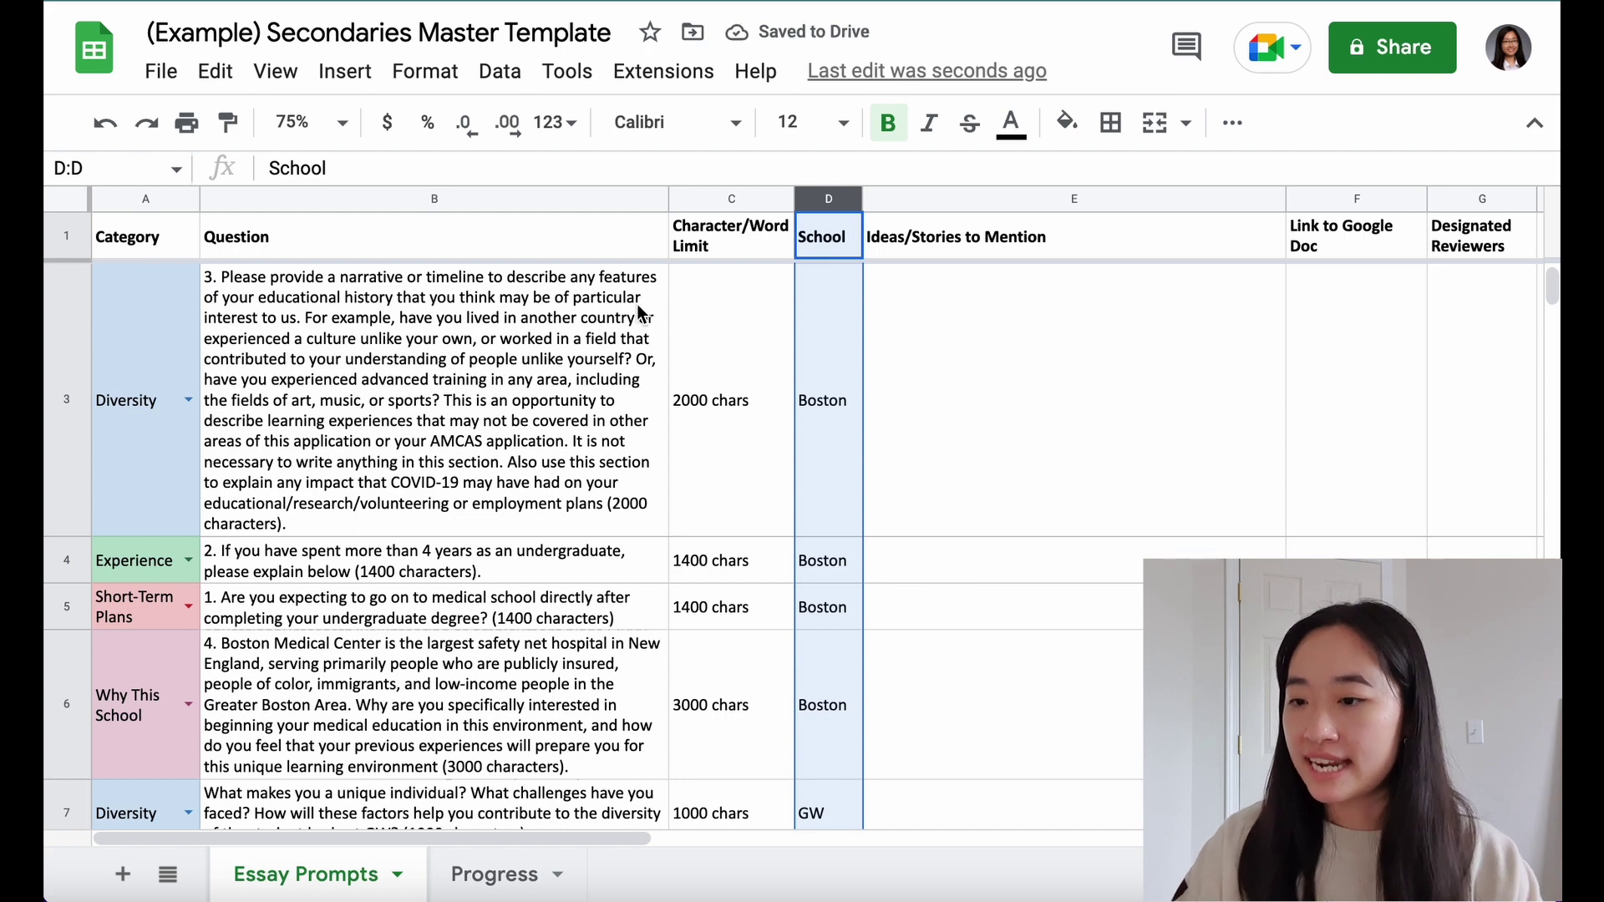
{"action": "scroll", "coordinate": [823, 600], "scroll_direction": "up", "scroll_amount": 1}
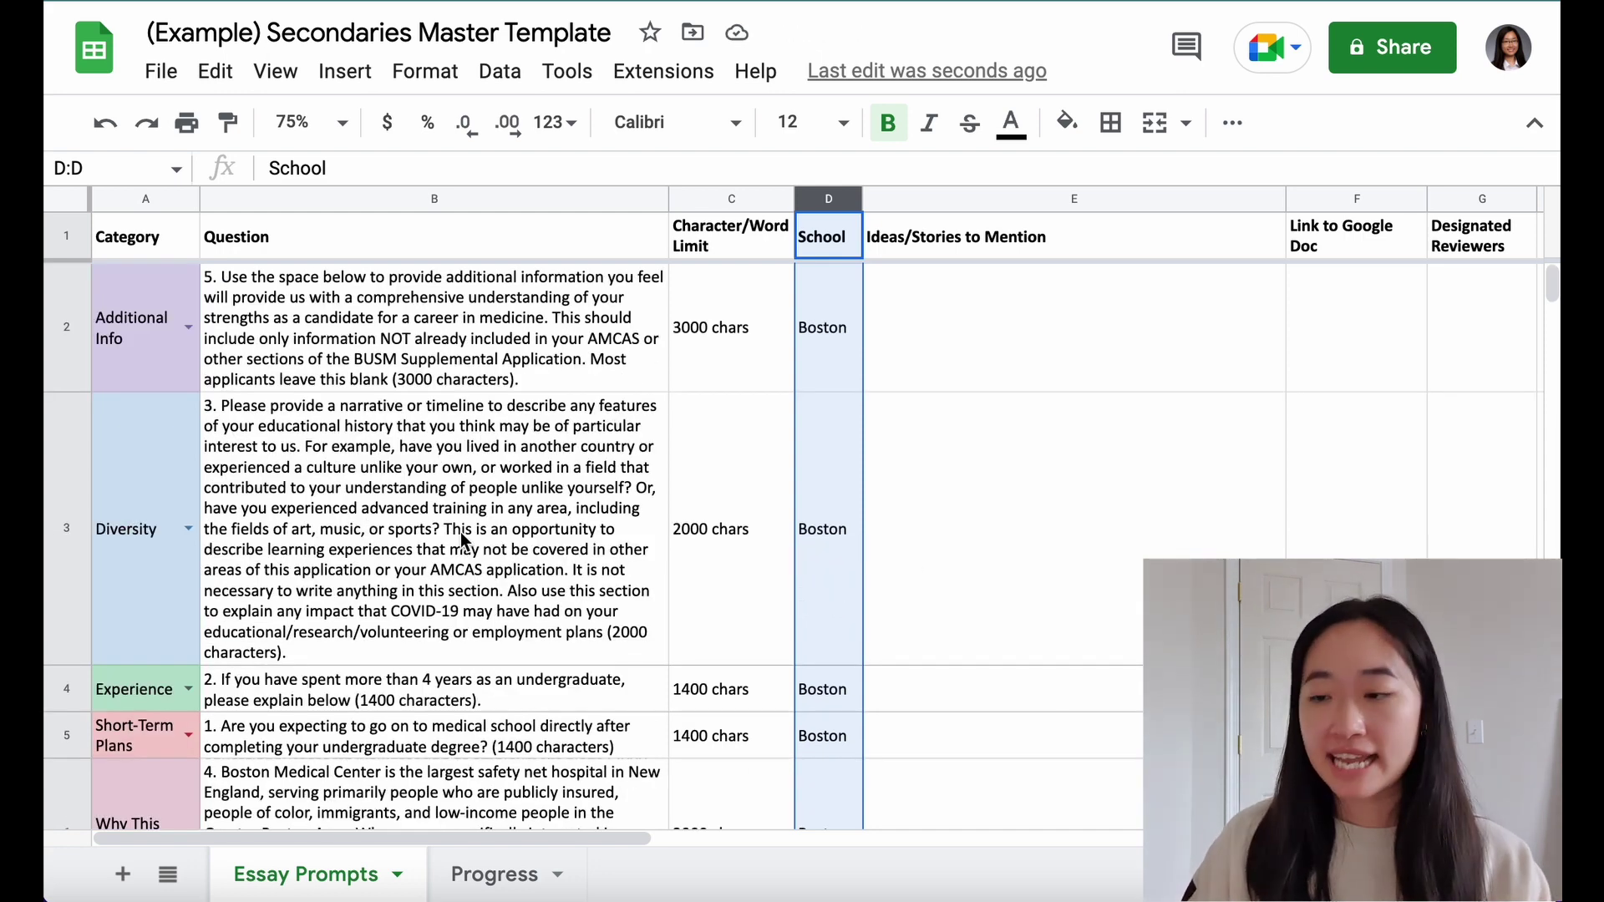
{"action": "left_click", "coordinate": [1023, 471]}
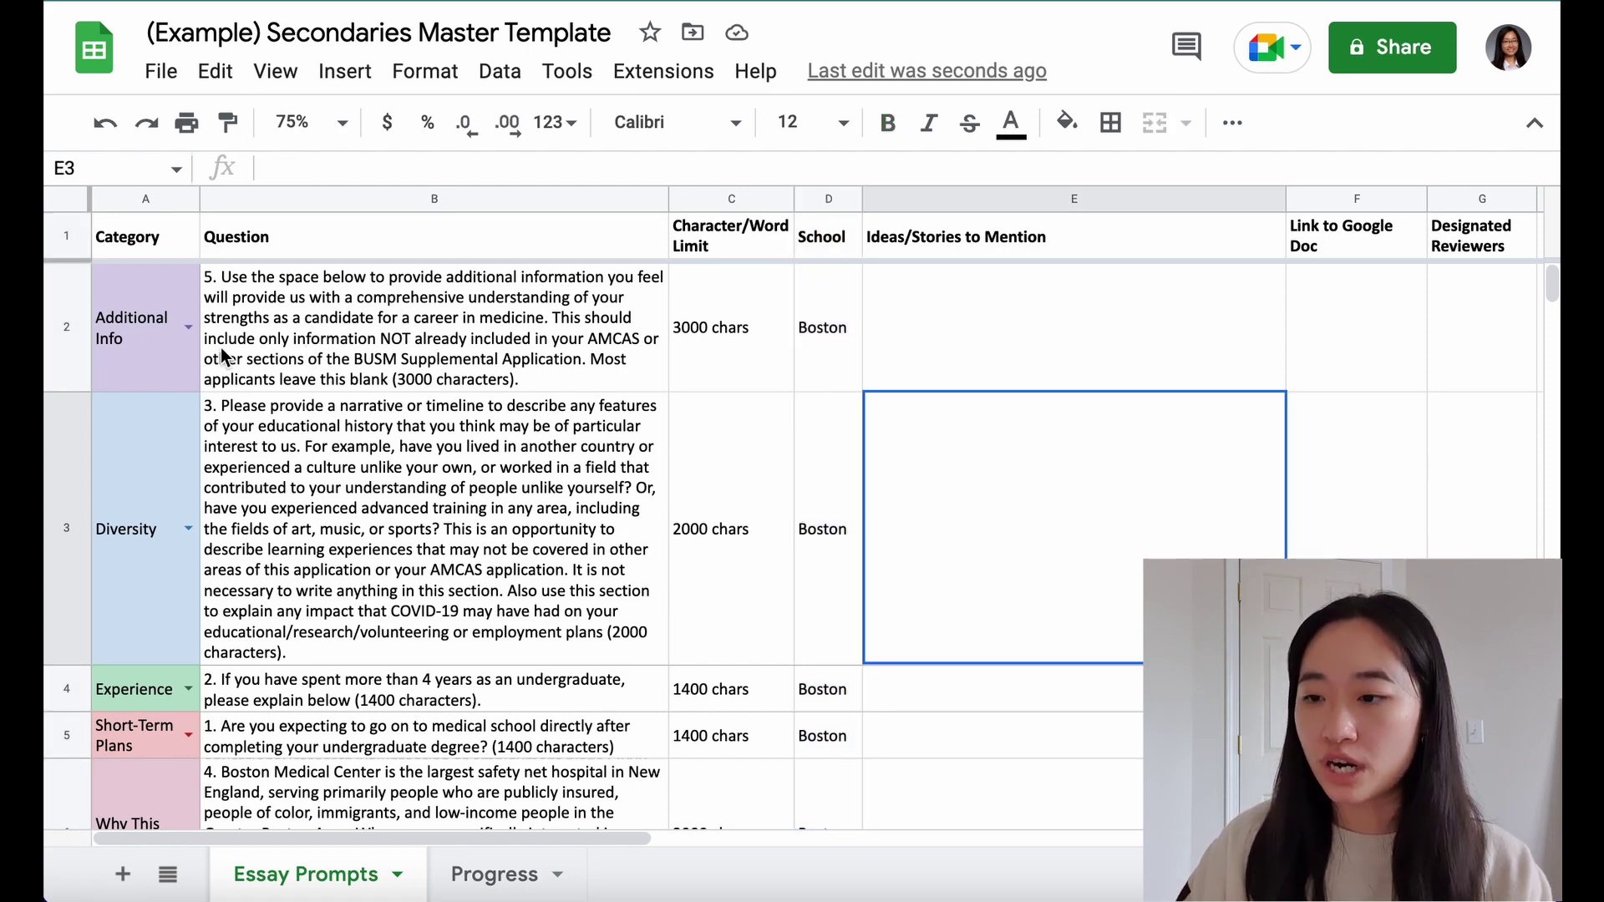
Step: Add a "test" item to the Category dropdown list in cell A2 of Essay Prompts and choose it for that cell
{"action": "right_click", "coordinate": [130, 322]}
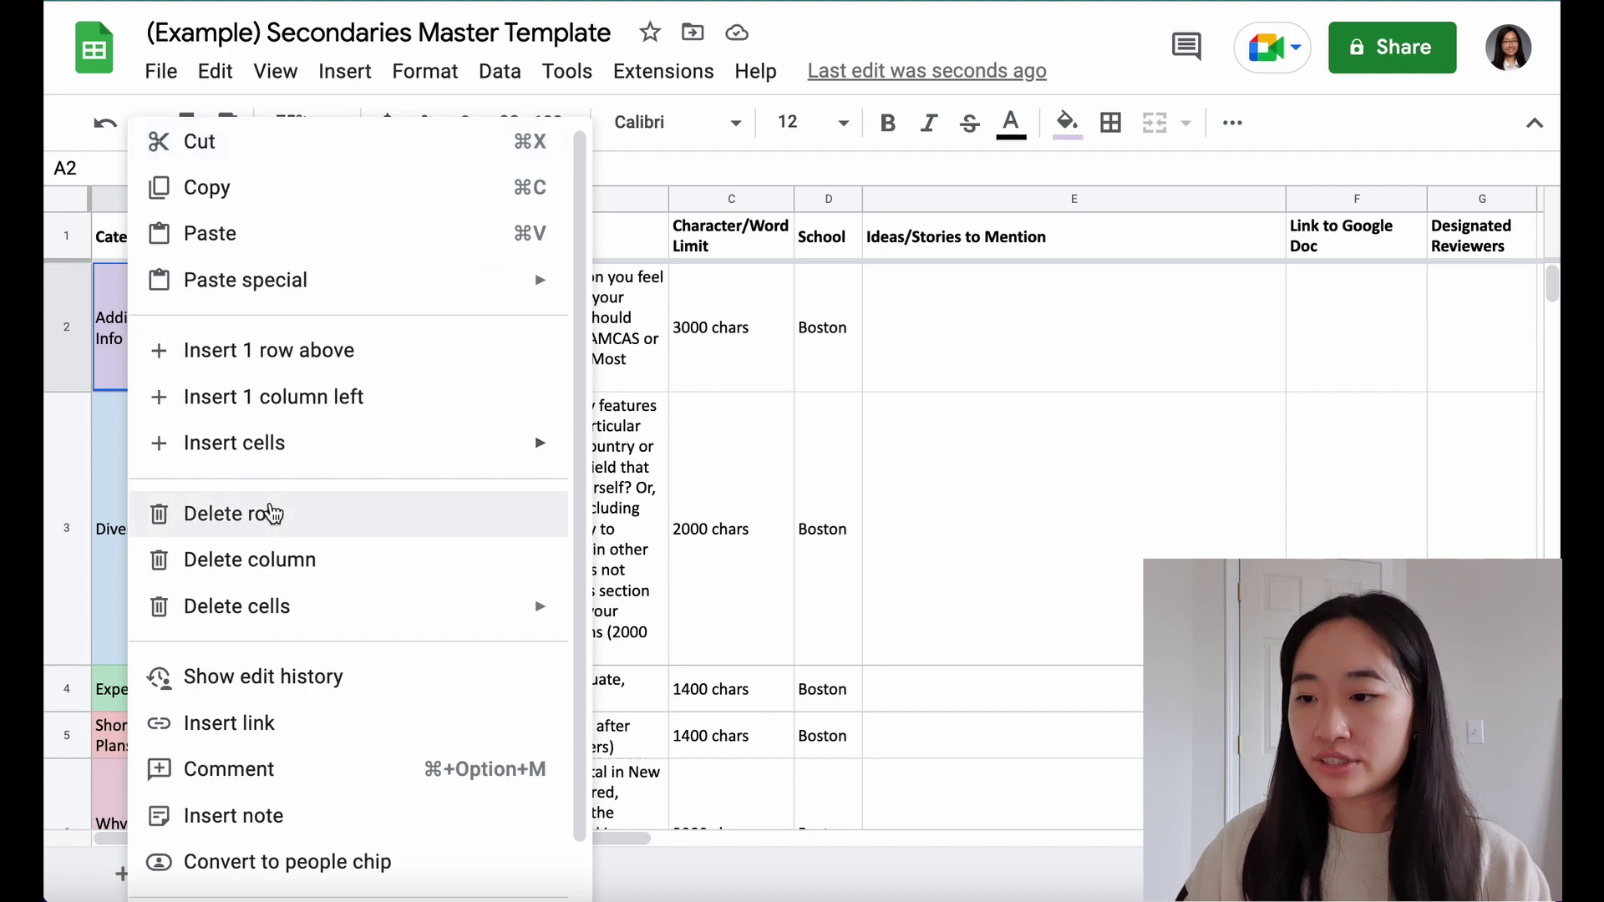
{"action": "scroll", "coordinate": [287, 699], "scroll_direction": "down", "scroll_amount": 2}
{"action": "mouse_move", "coordinate": [387, 875]}
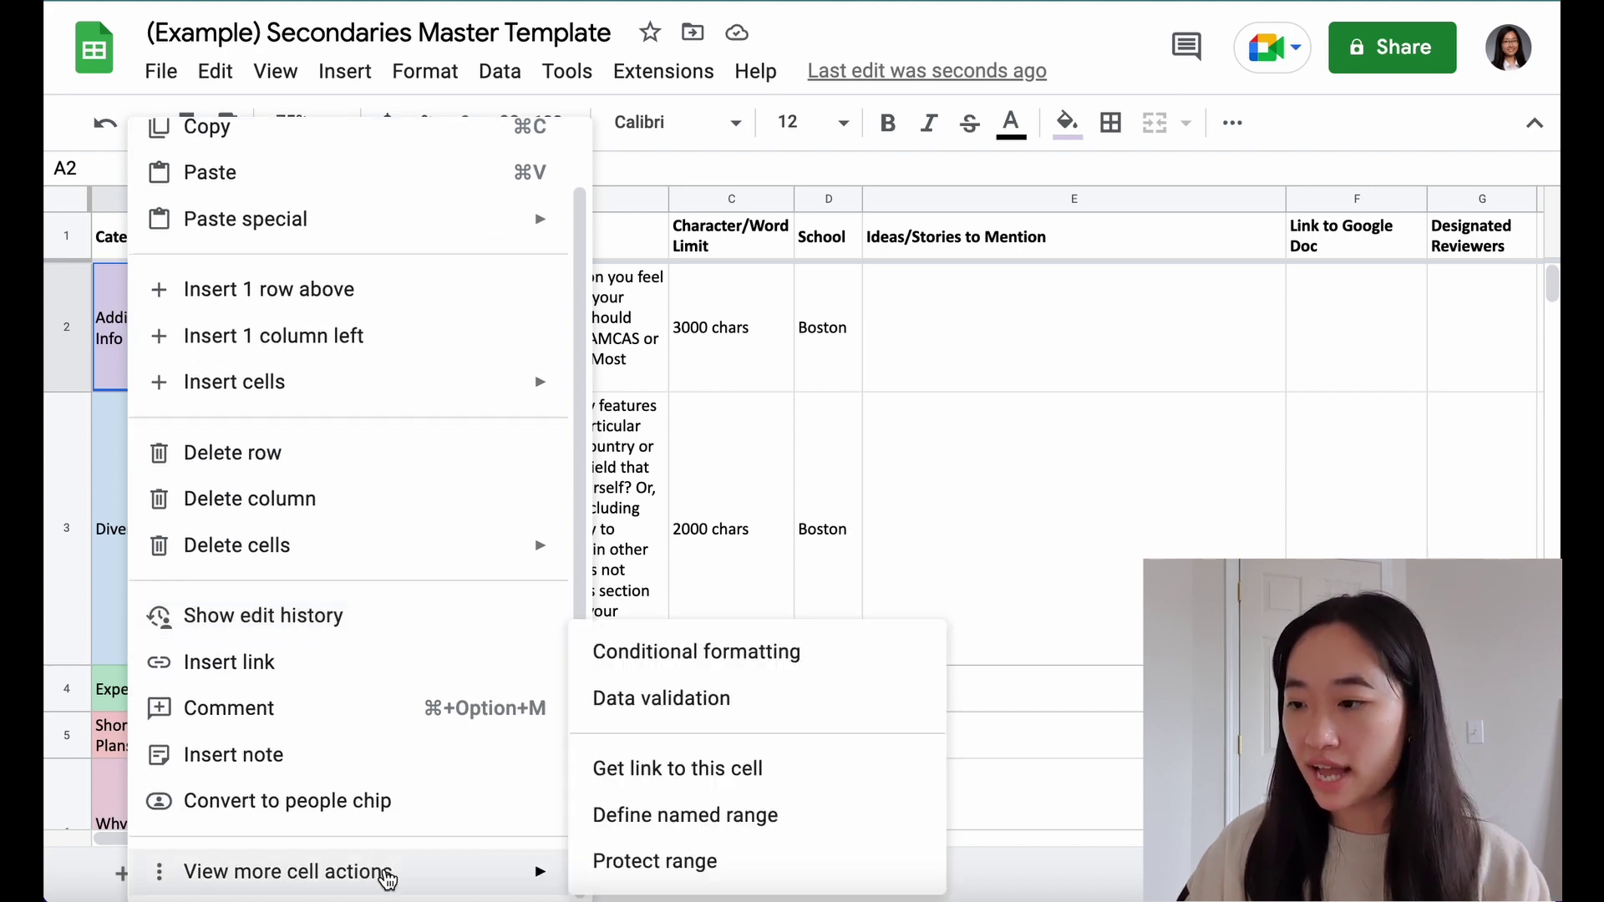
{"action": "left_click", "coordinate": [683, 714]}
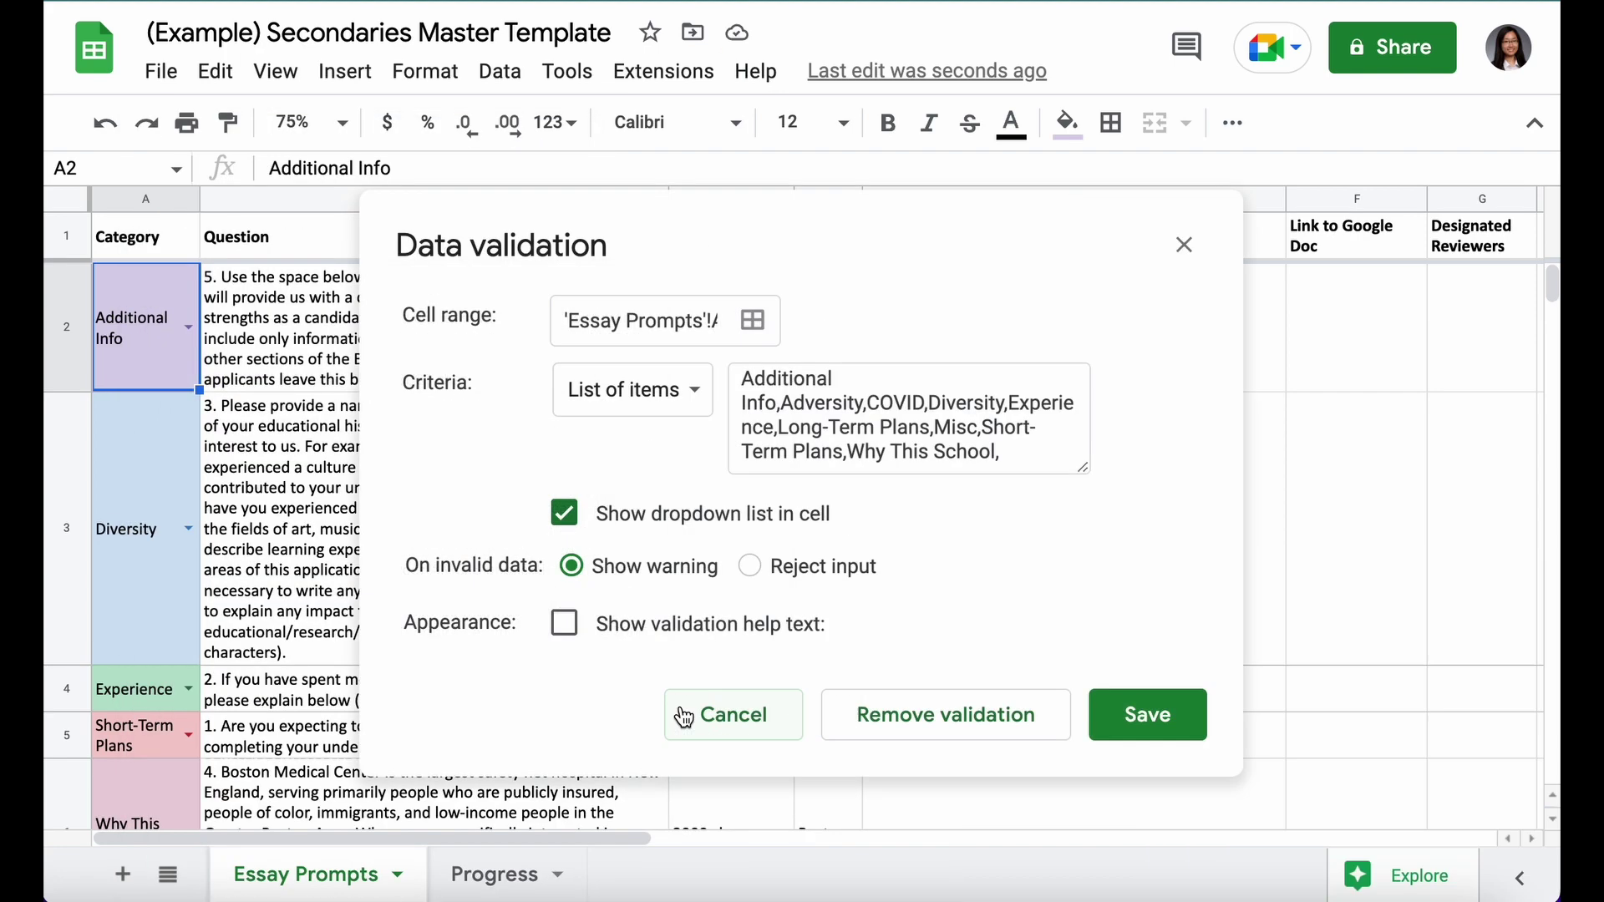
{"action": "left_click", "coordinate": [1006, 454]}
{"action": "type", "text": "test"}
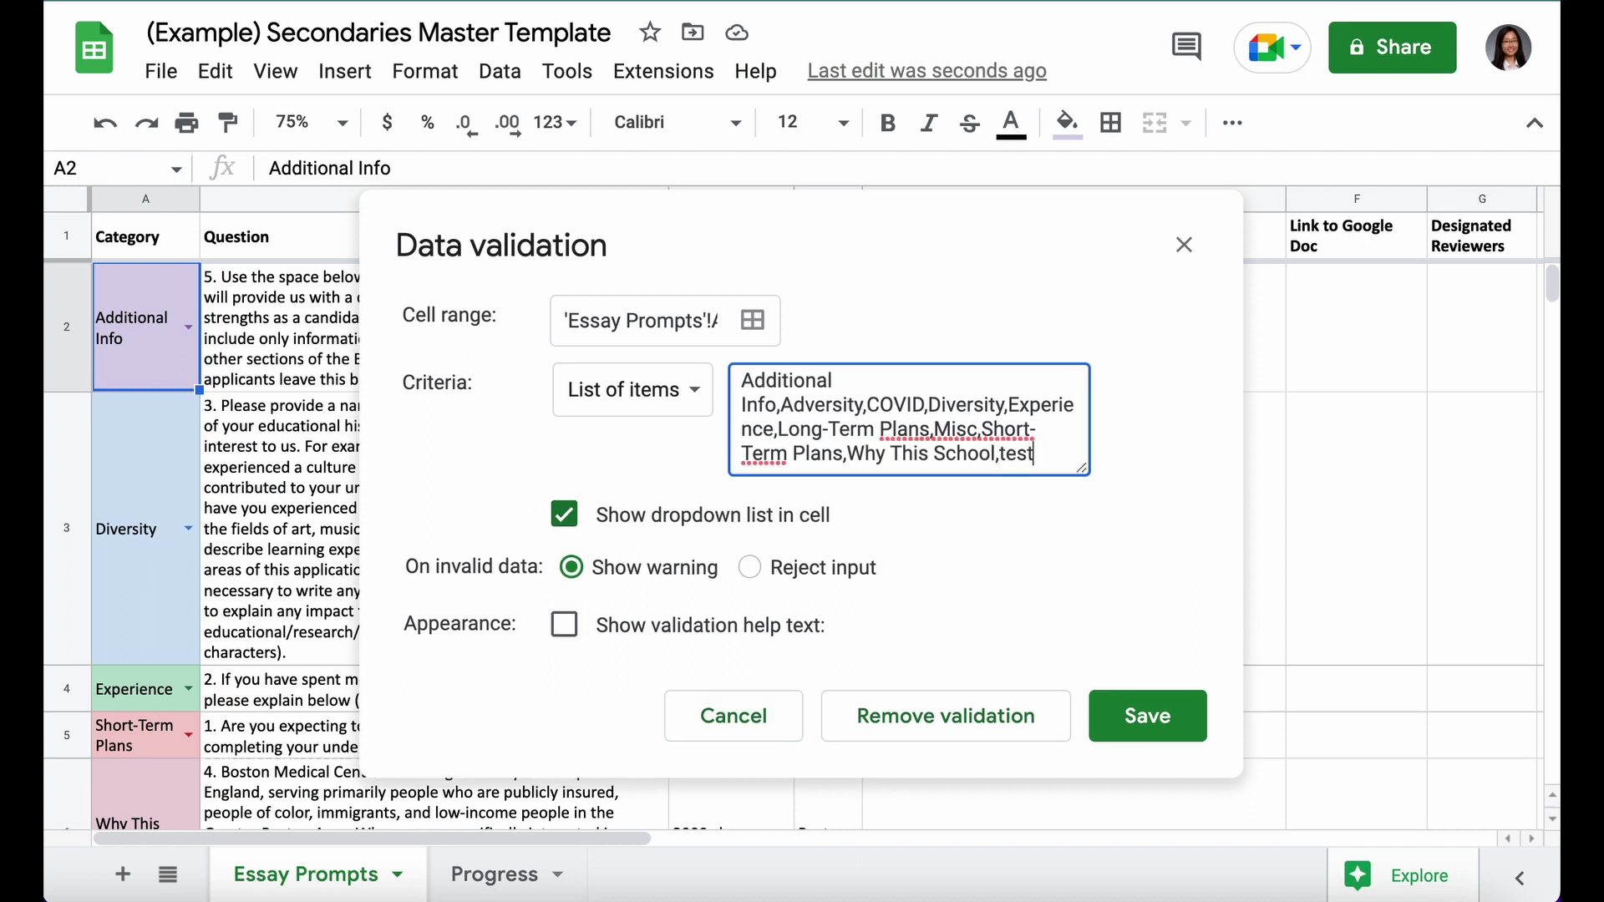
{"action": "left_click", "coordinate": [1179, 725]}
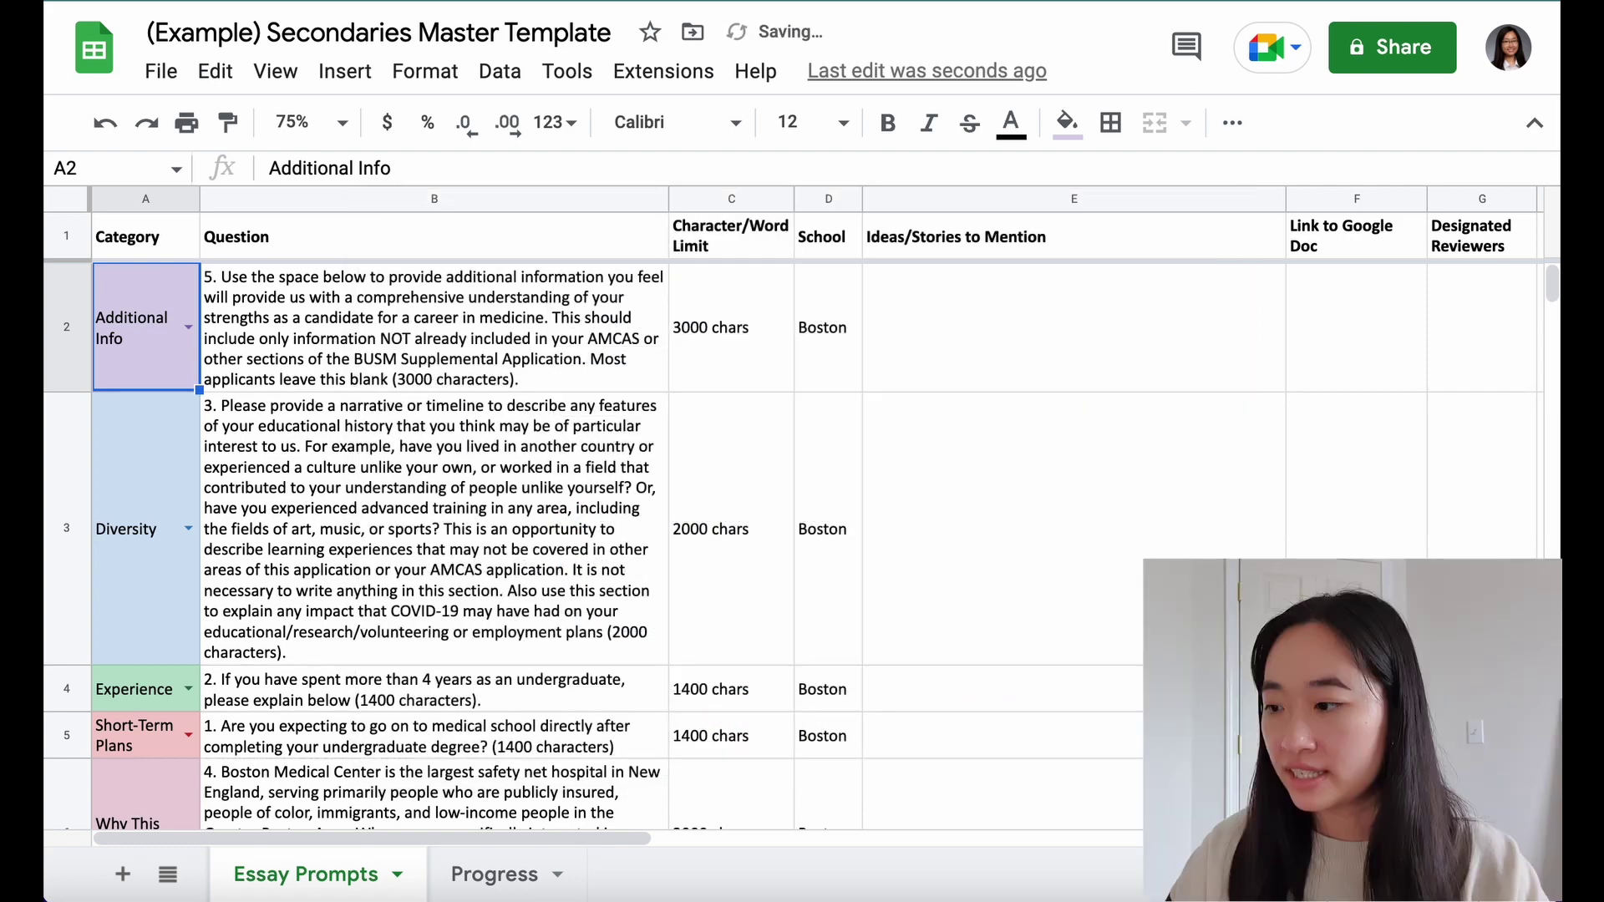
{"action": "left_click", "coordinate": [187, 328]}
{"action": "left_click", "coordinate": [168, 746]}
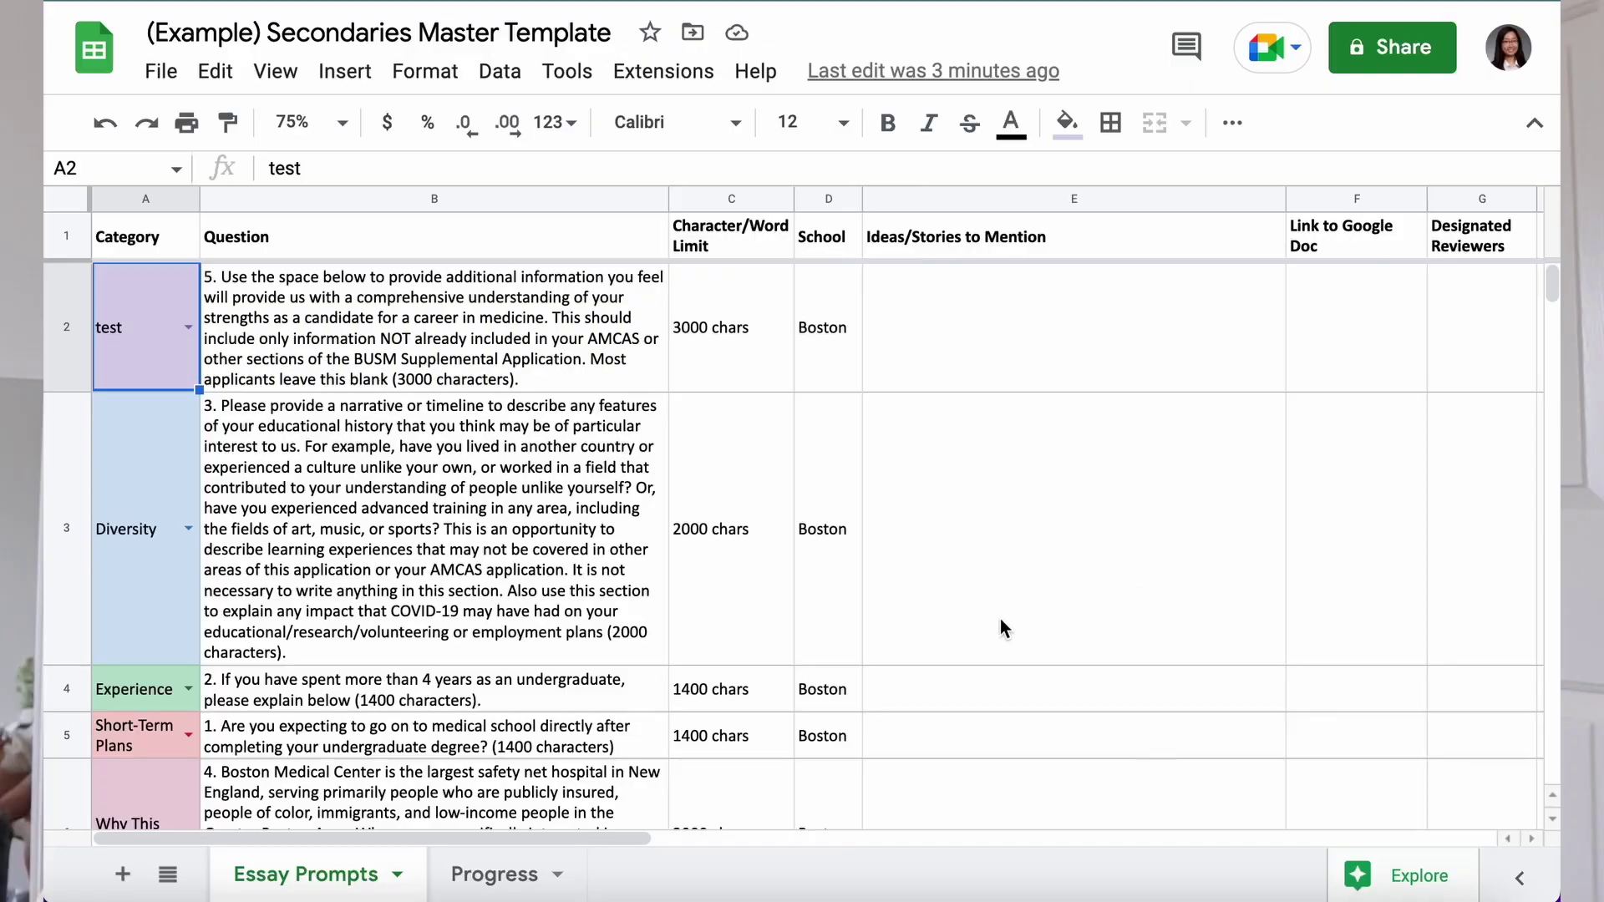
Step: Switch to the Progress sheet and enter the Priority values 3, 4, 2 and 1 in cells A4 through A7
{"action": "left_click", "coordinate": [495, 874]}
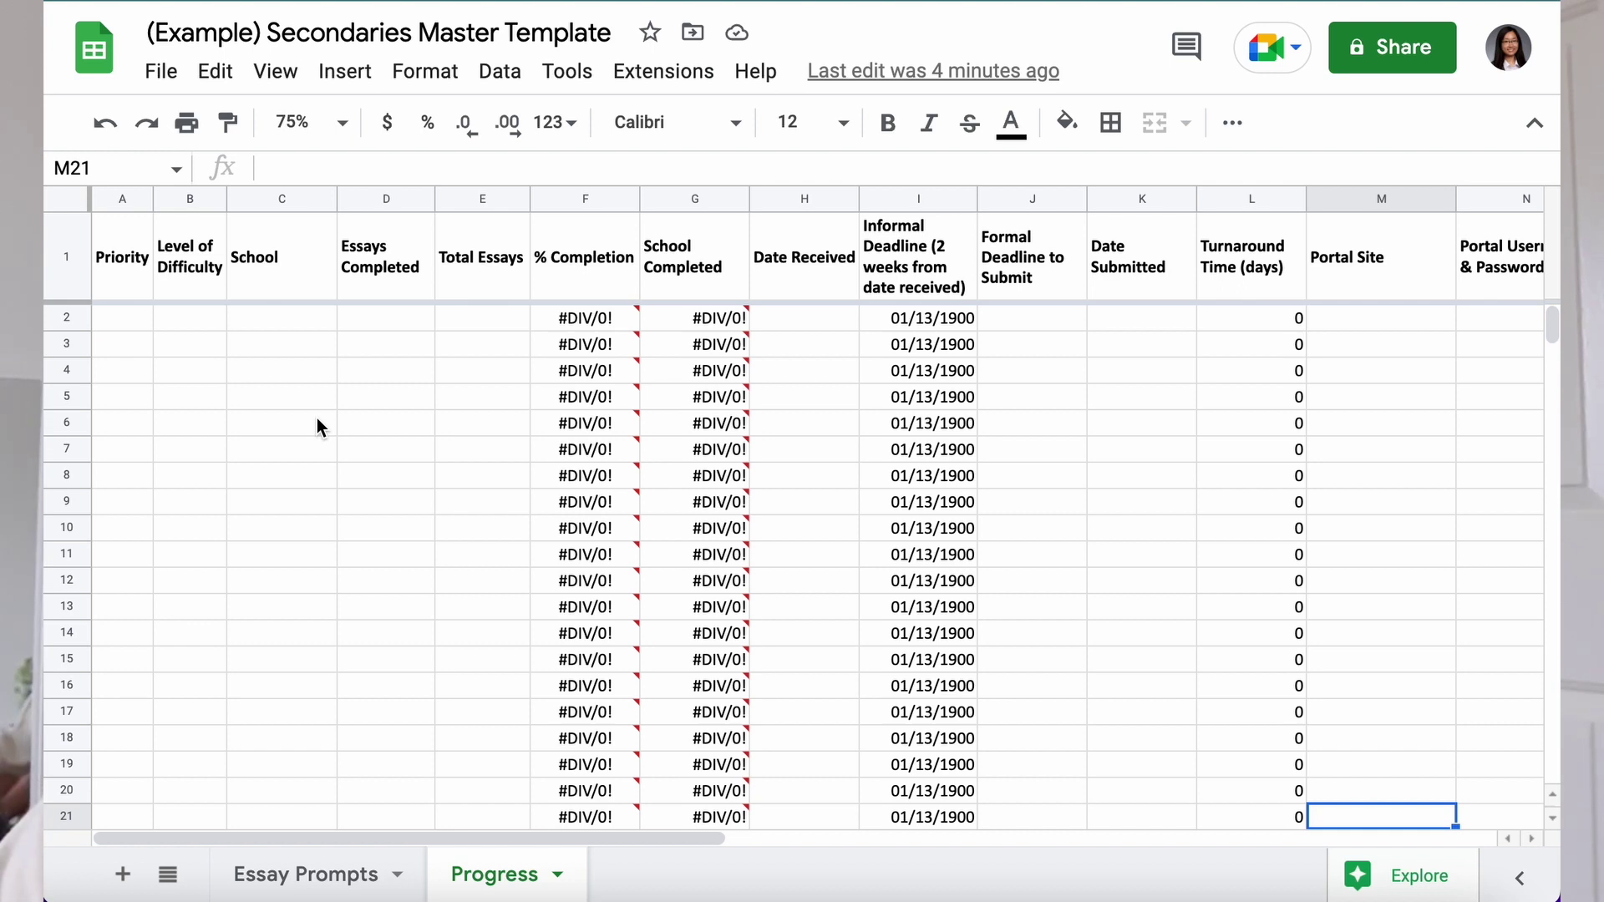
{"action": "scroll", "coordinate": [317, 422], "scroll_direction": "down", "scroll_amount": 1}
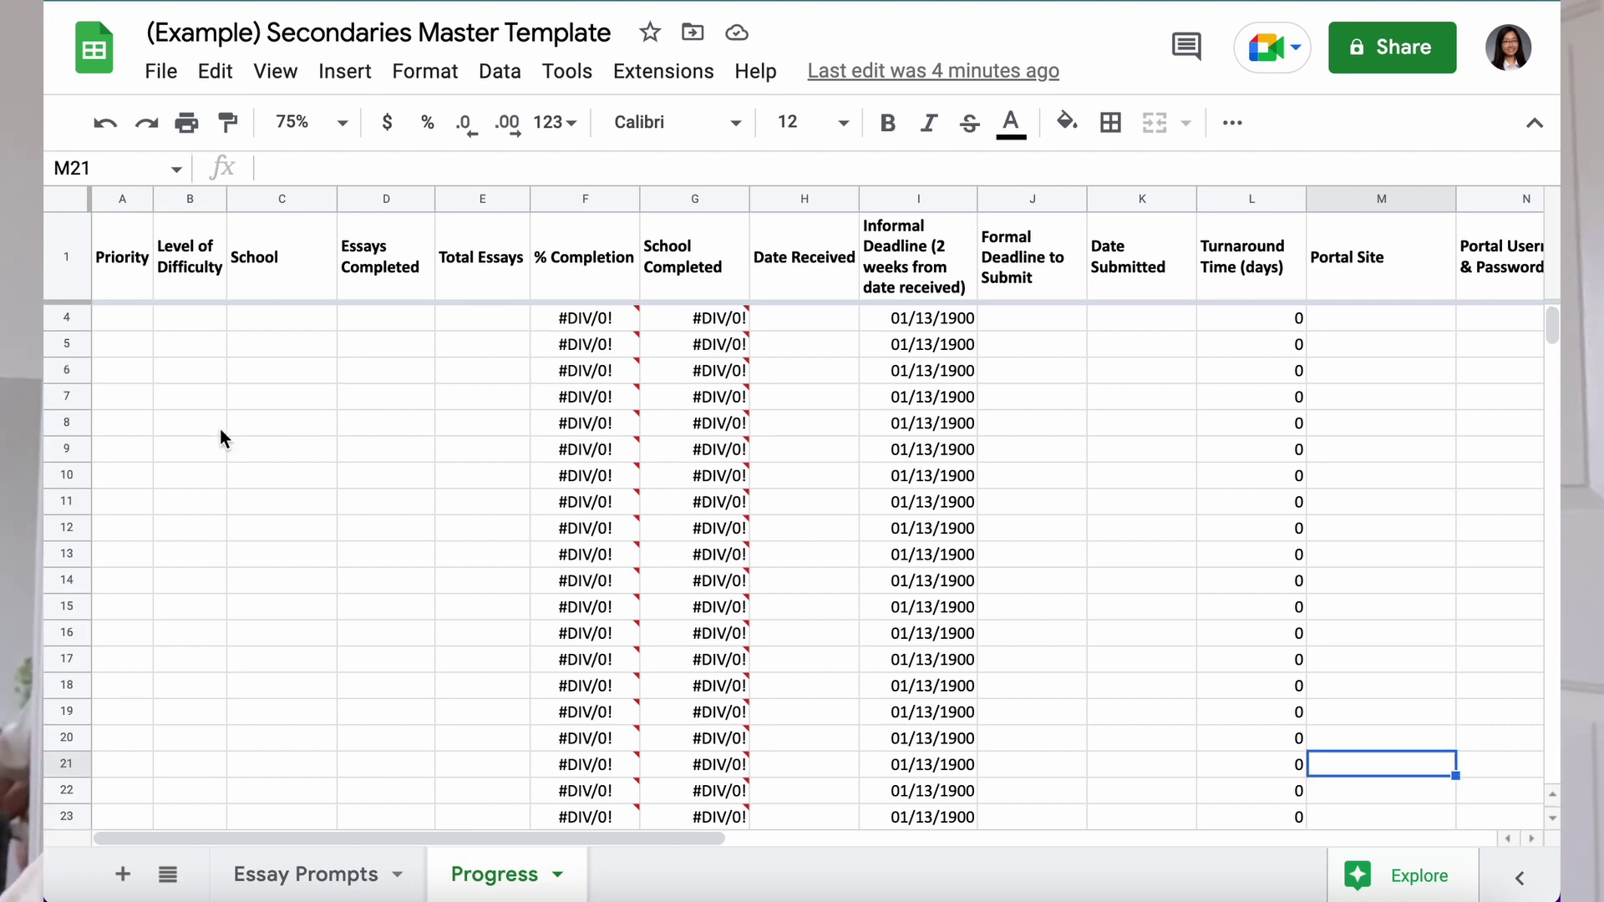
{"action": "left_click", "coordinate": [114, 280]}
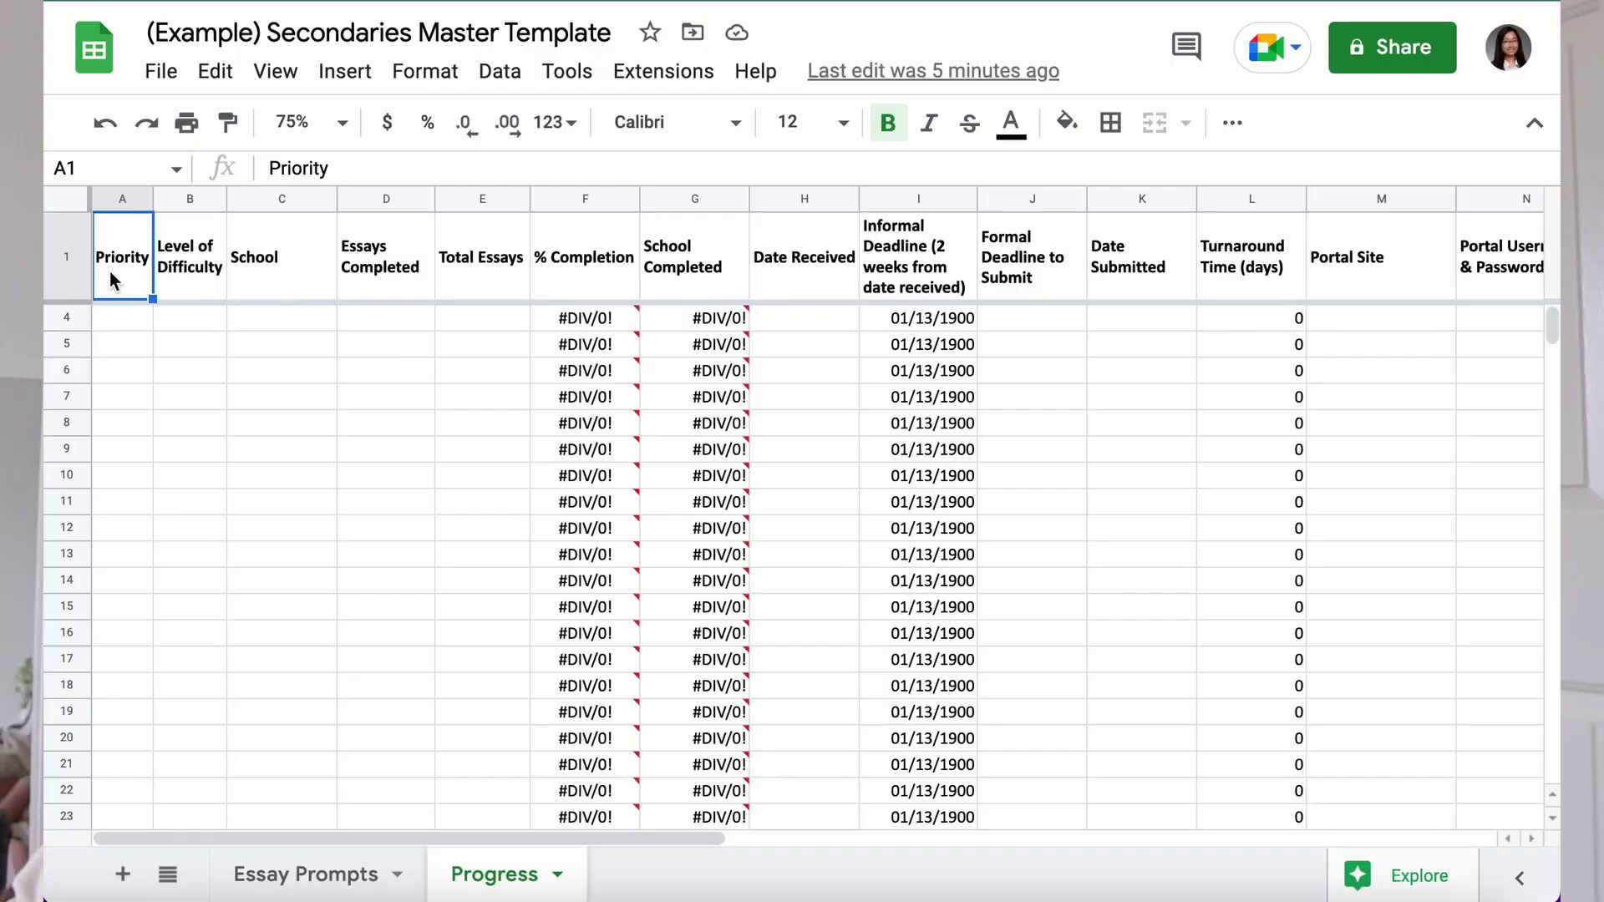
{"action": "left_click", "coordinate": [123, 316]}
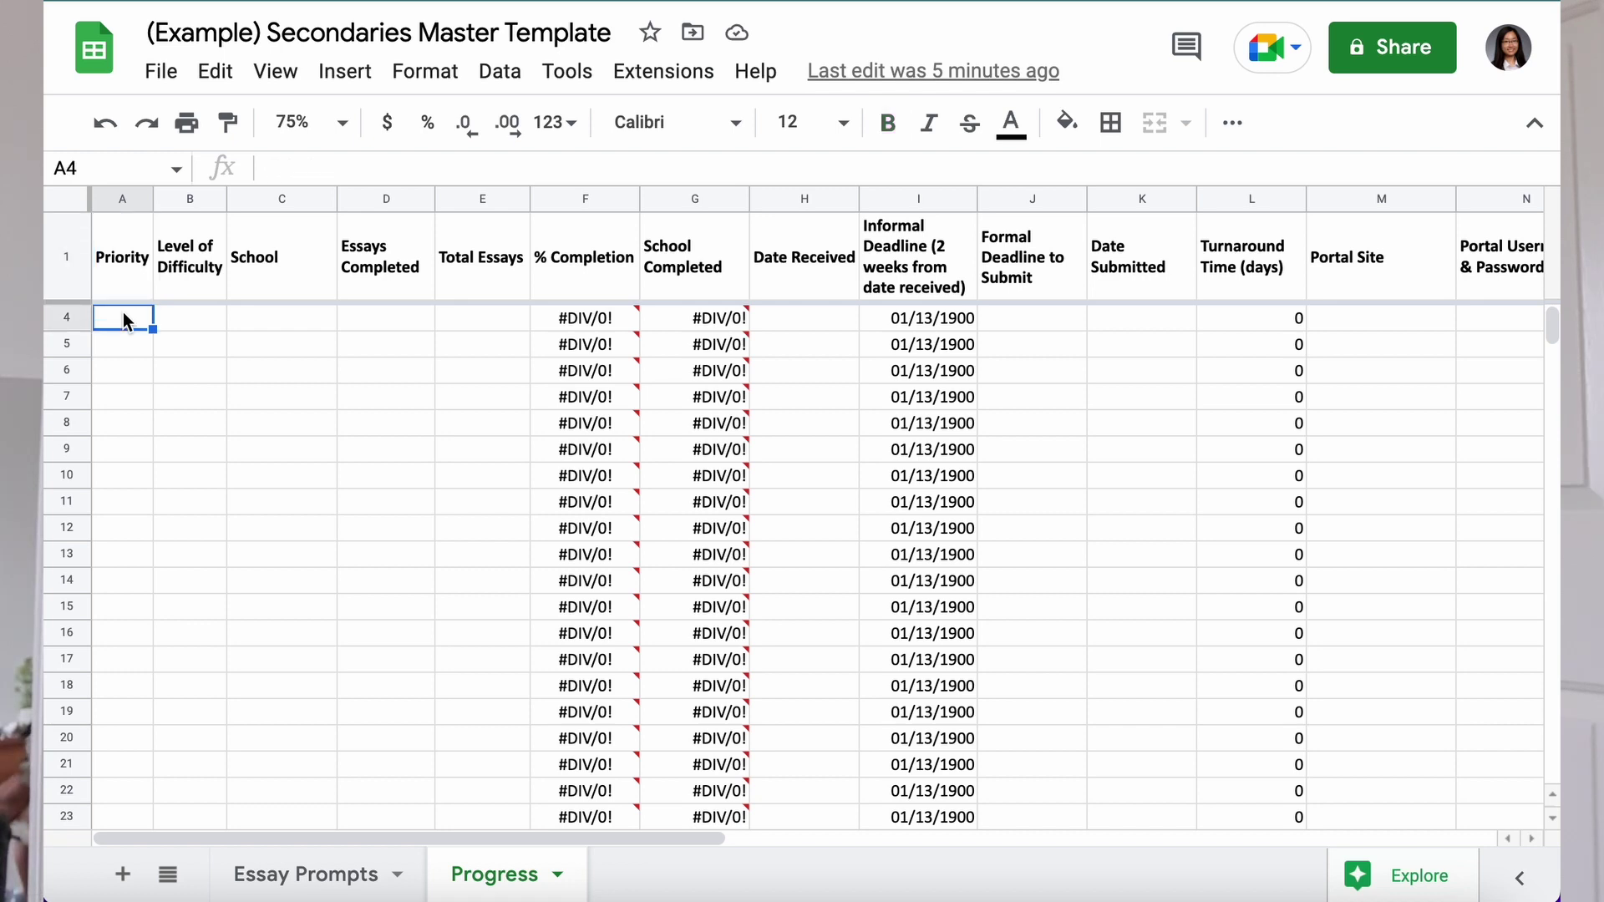
{"action": "type", "text": "3"}
{"action": "key", "text": "Return"}
{"action": "type", "text": "4"}
{"action": "key", "text": "Return"}
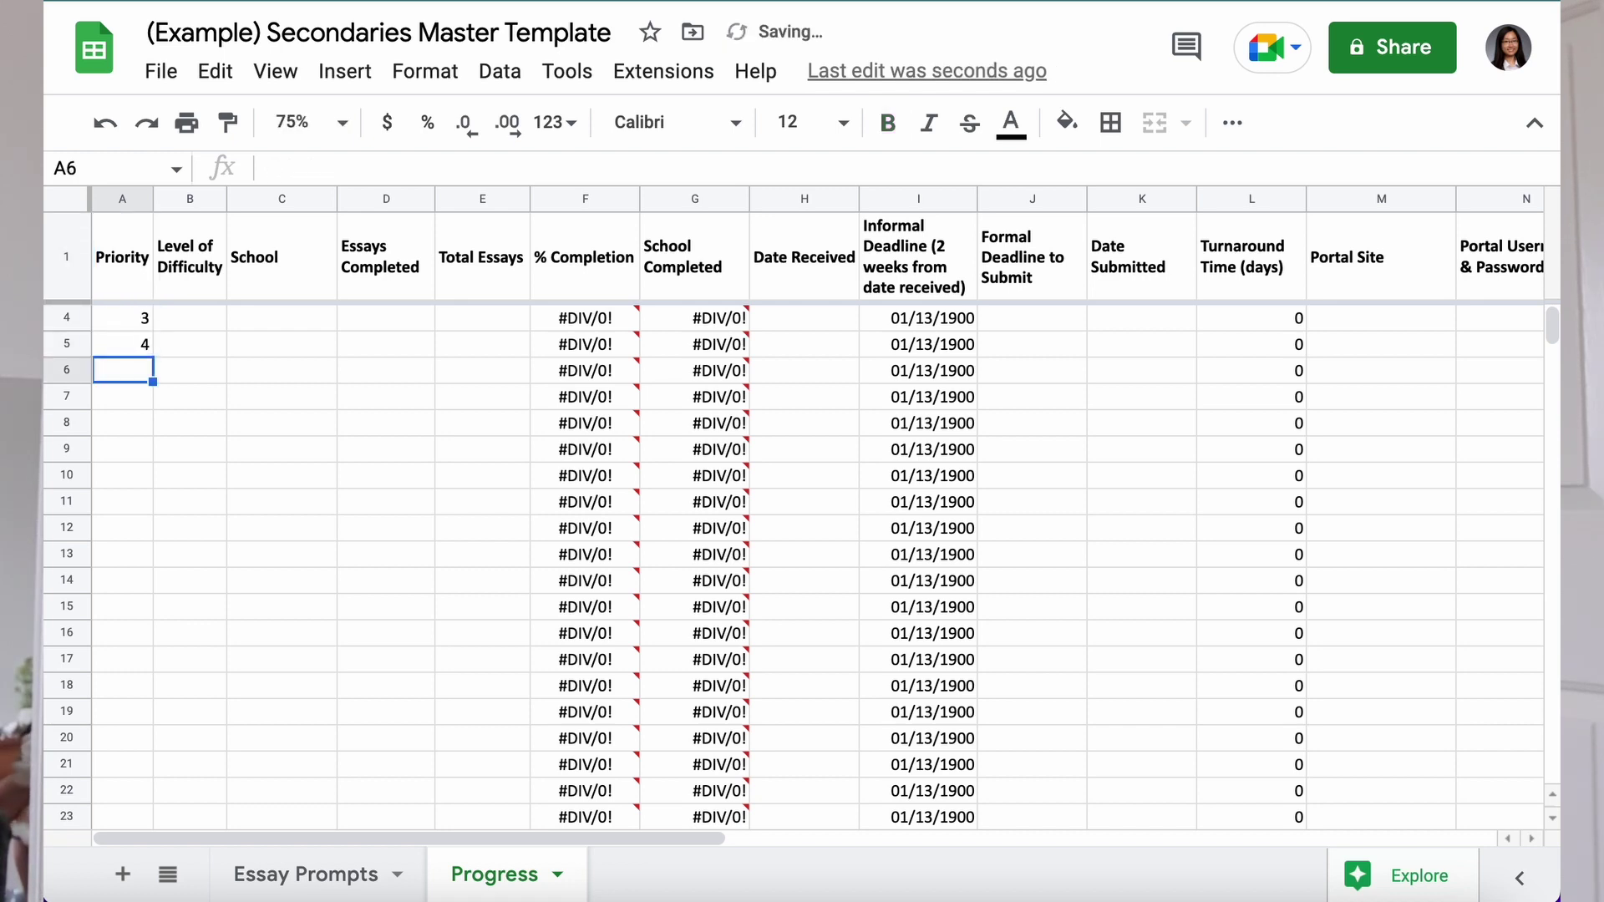
{"action": "type", "text": "2"}
{"action": "key", "text": "Return"}
{"action": "type", "text": "1"}
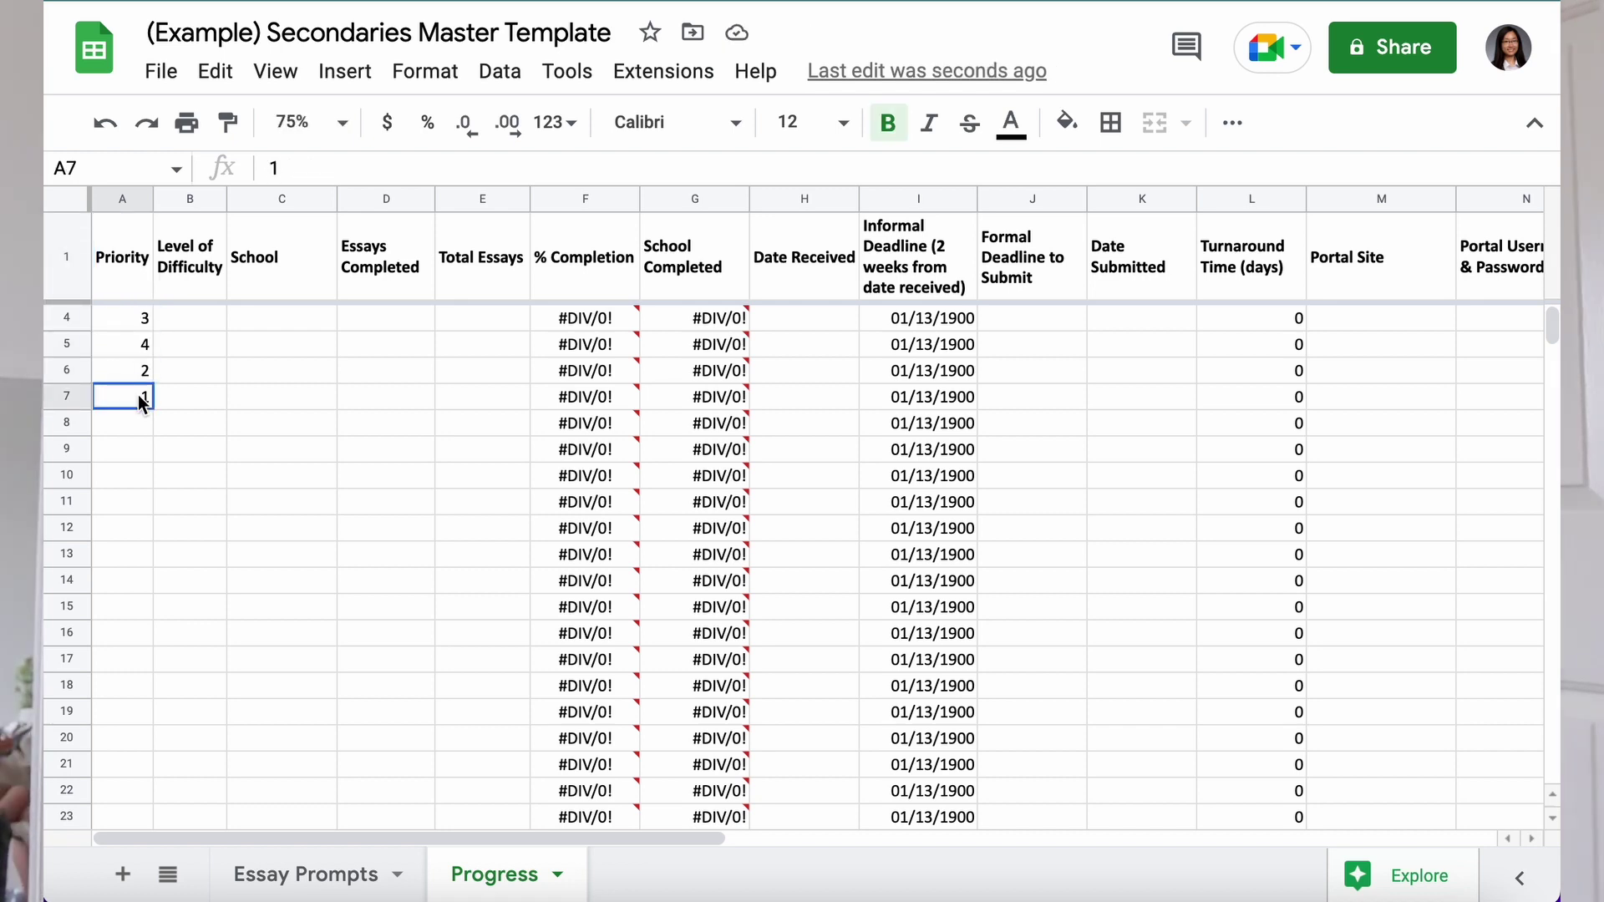
Step: Enter the Level of Difficulty values 4, 5, 2 and 2 in cells B4 through B7
{"action": "left_click", "coordinate": [194, 263]}
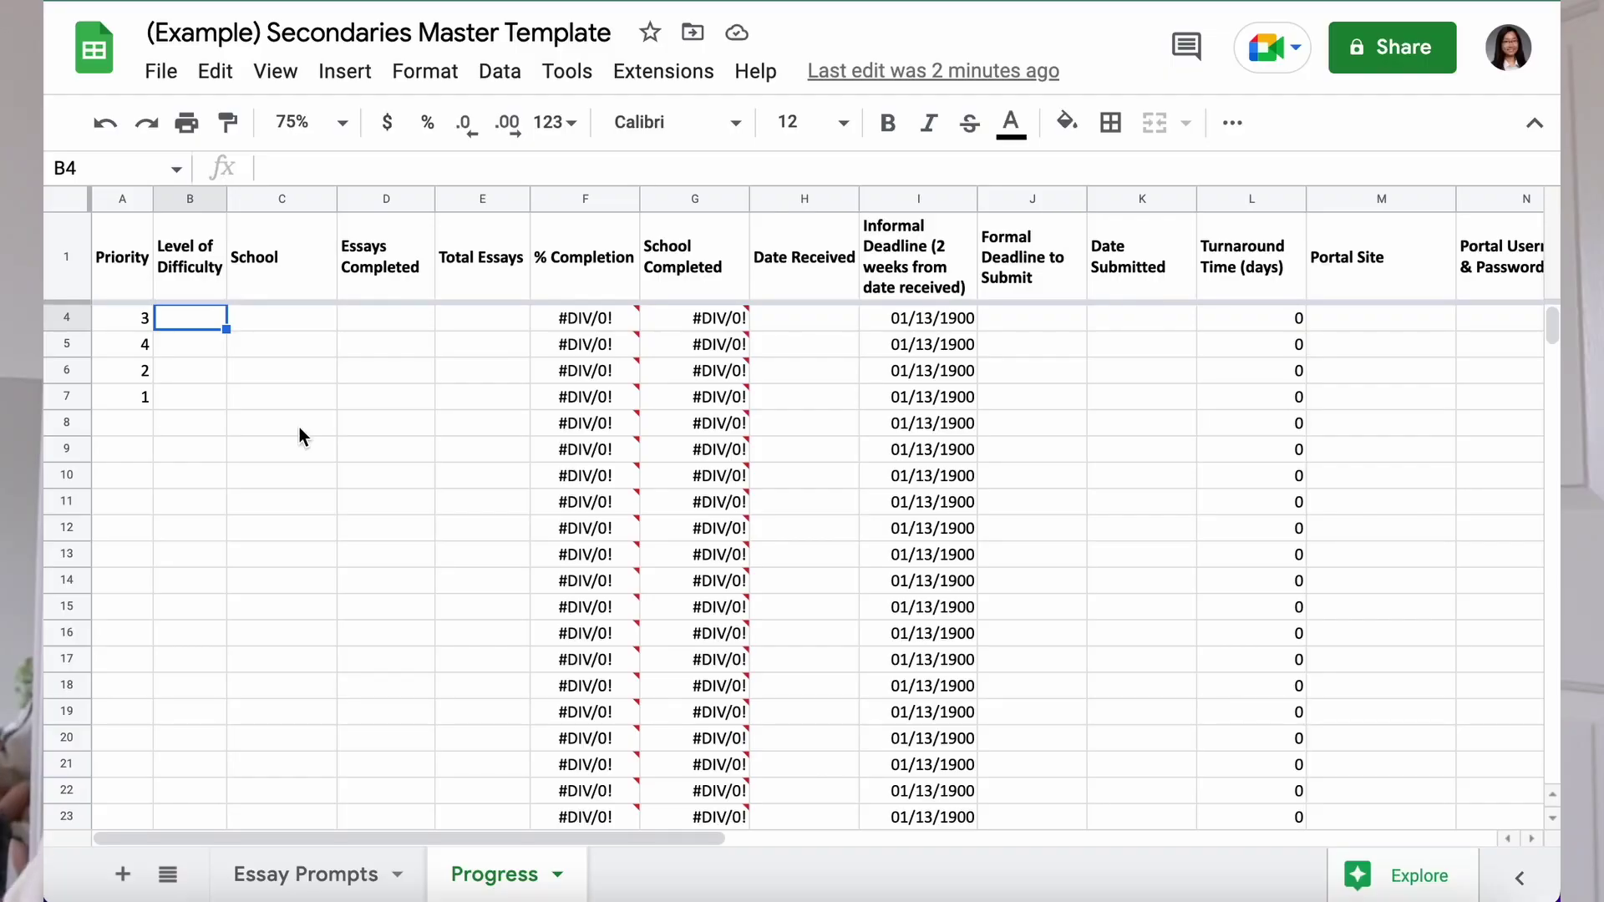
{"action": "type", "text": "4"}
{"action": "key", "text": "Return"}
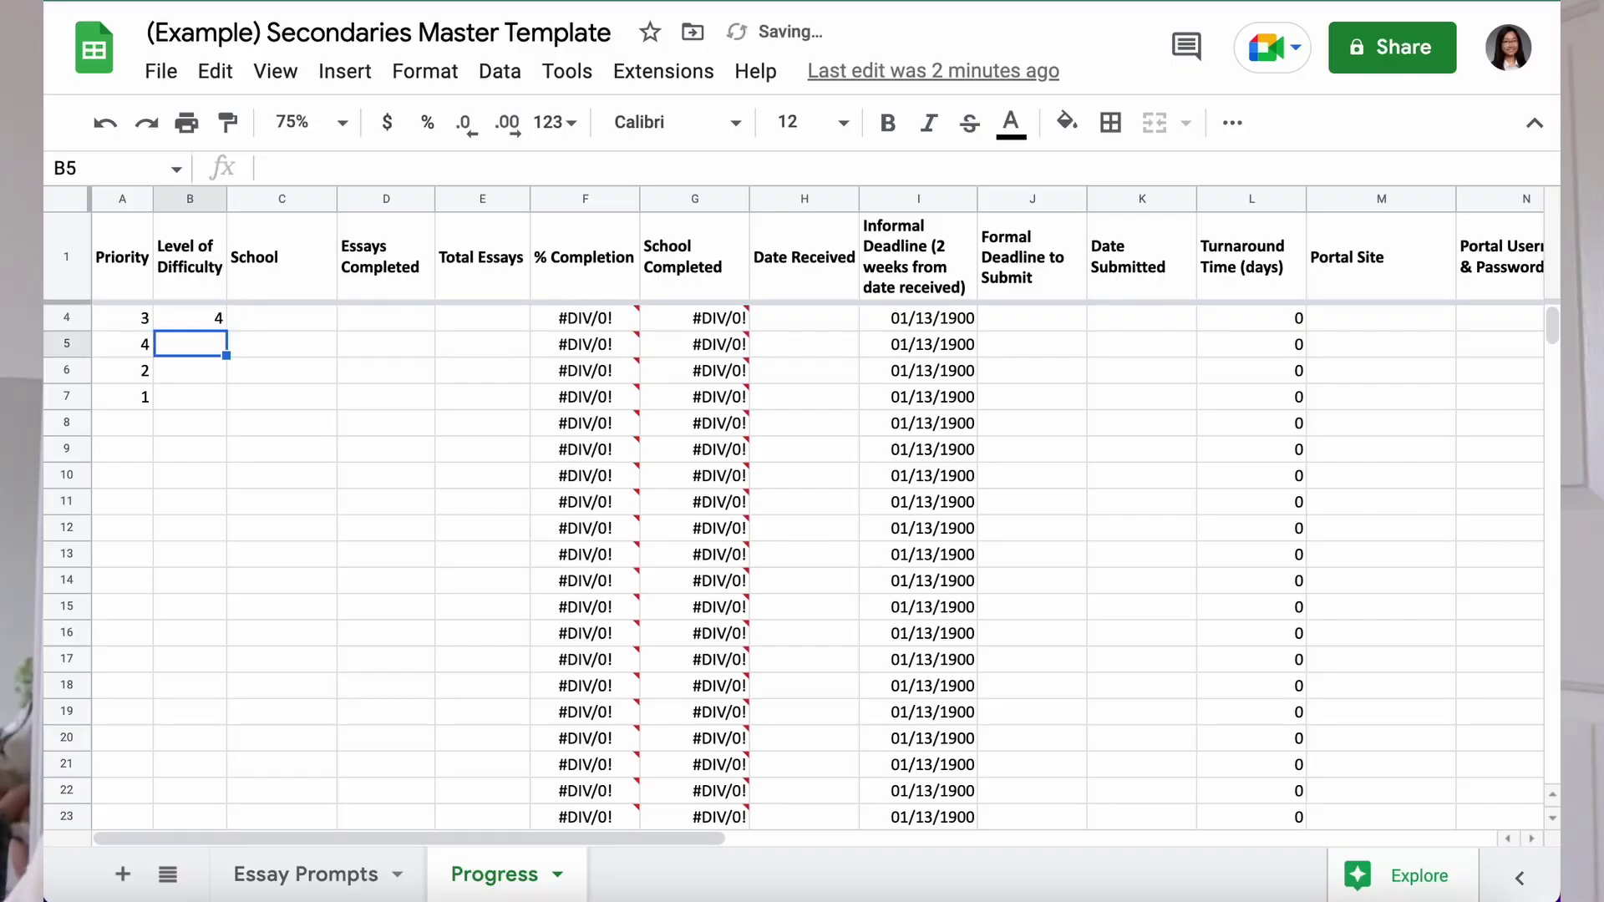
{"action": "type", "text": "5"}
{"action": "key", "text": "Return"}
{"action": "type", "text": "2"}
{"action": "key", "text": "Return"}
{"action": "type", "text": "2"}
{"action": "key", "text": "Return"}
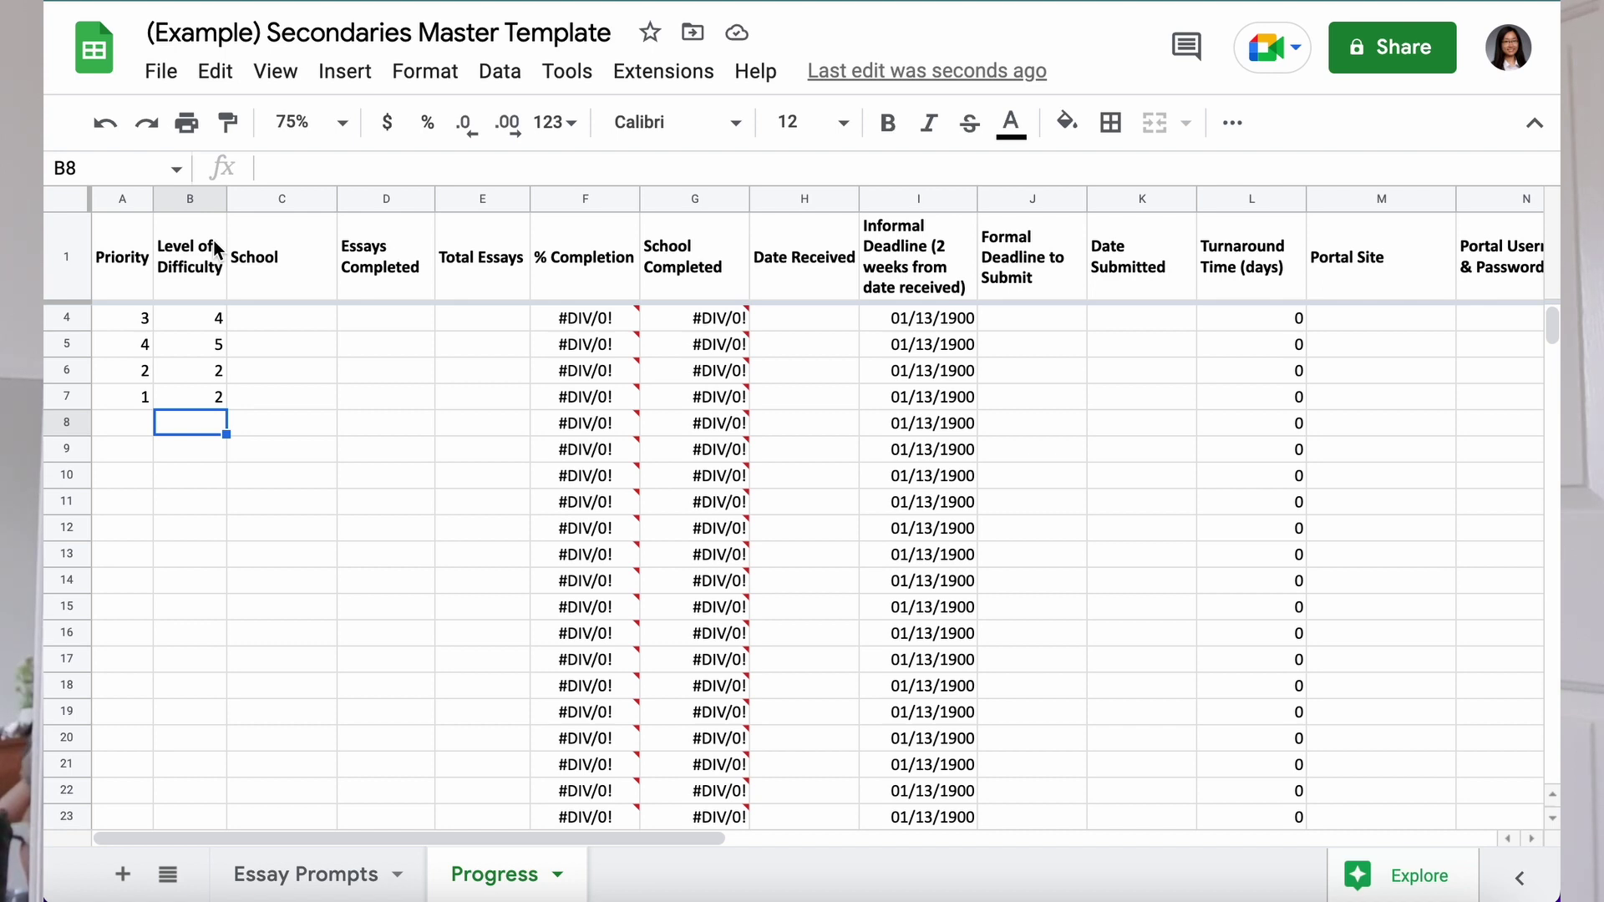
Step: Sort the Progress sheet from A to Z by Priority and again by Level of Difficulty
{"action": "left_click", "coordinate": [142, 200]}
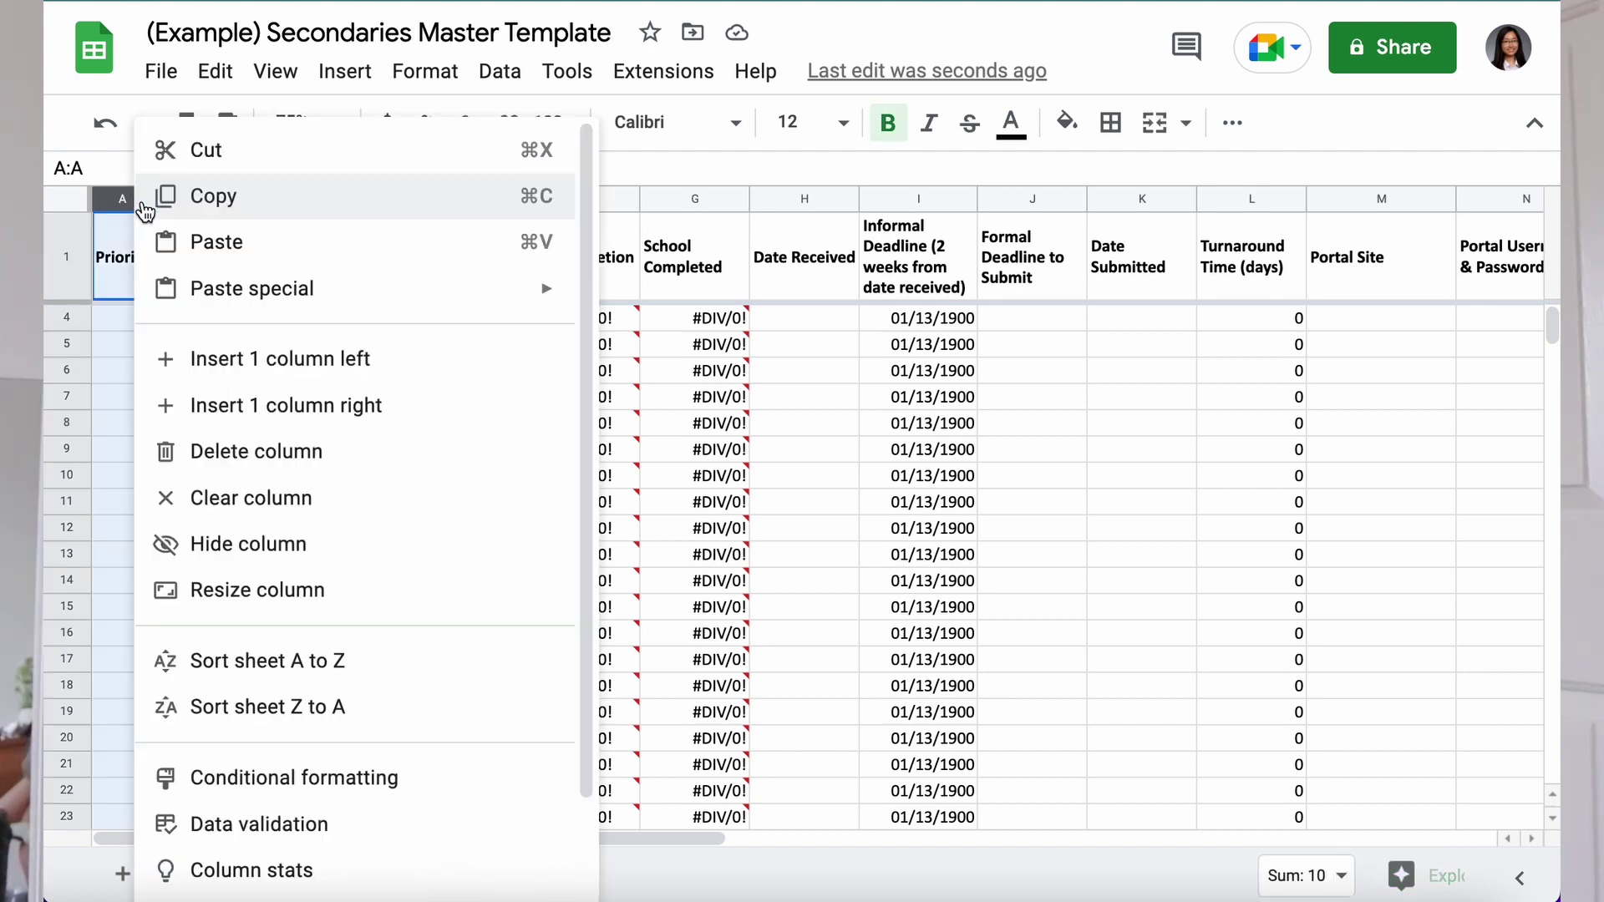
{"action": "left_click", "coordinate": [345, 661]}
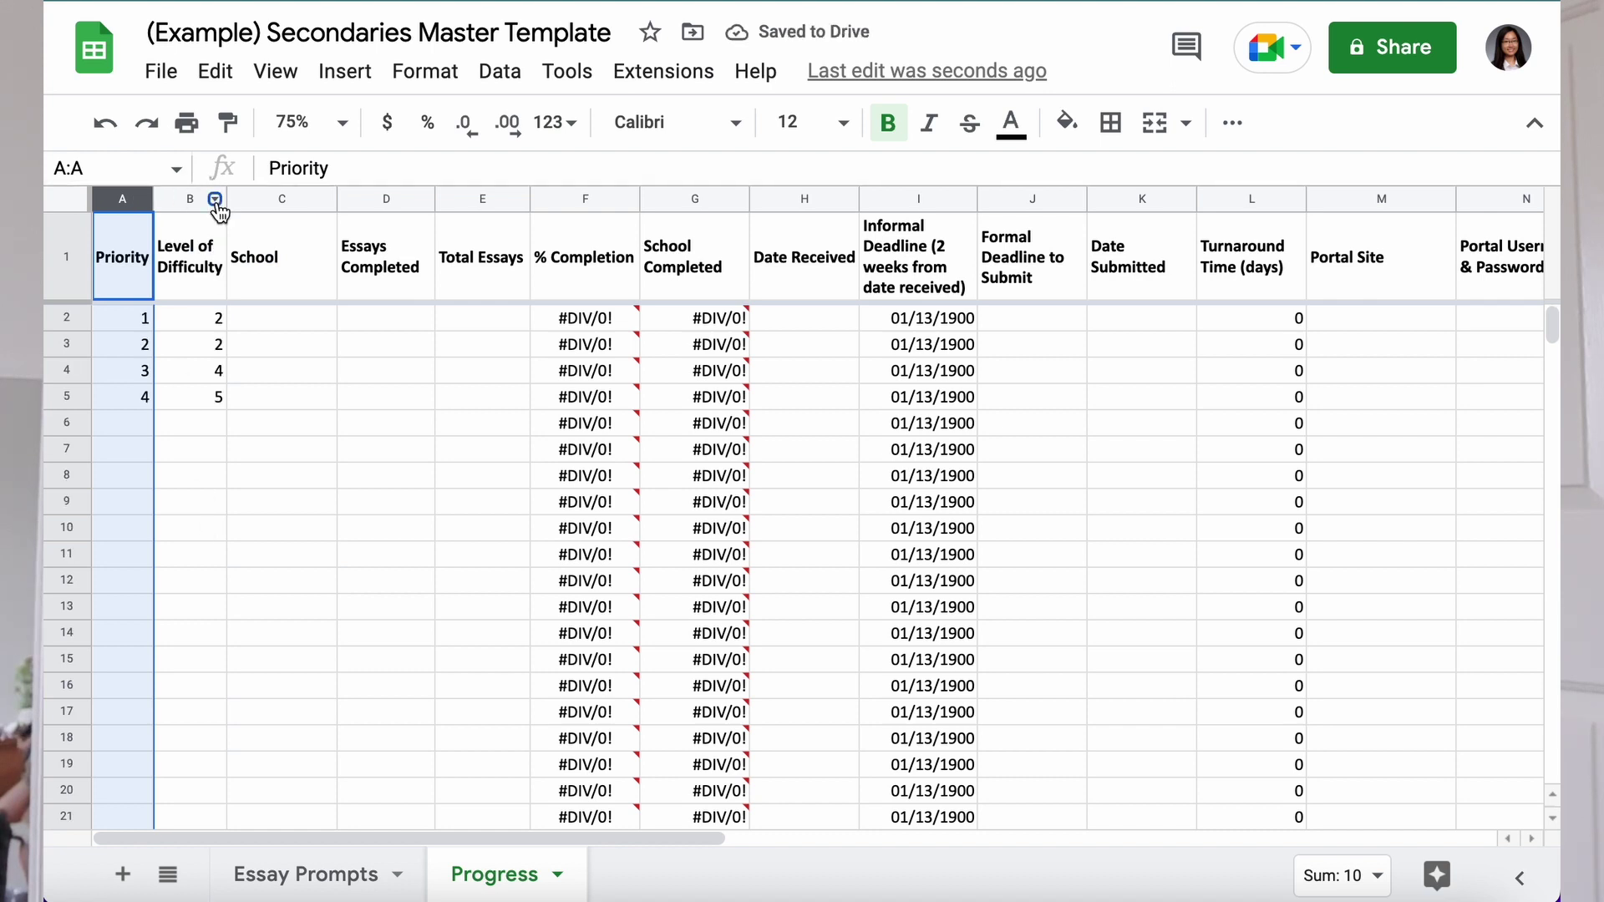
{"action": "left_click", "coordinate": [215, 199]}
{"action": "left_click", "coordinate": [403, 665]}
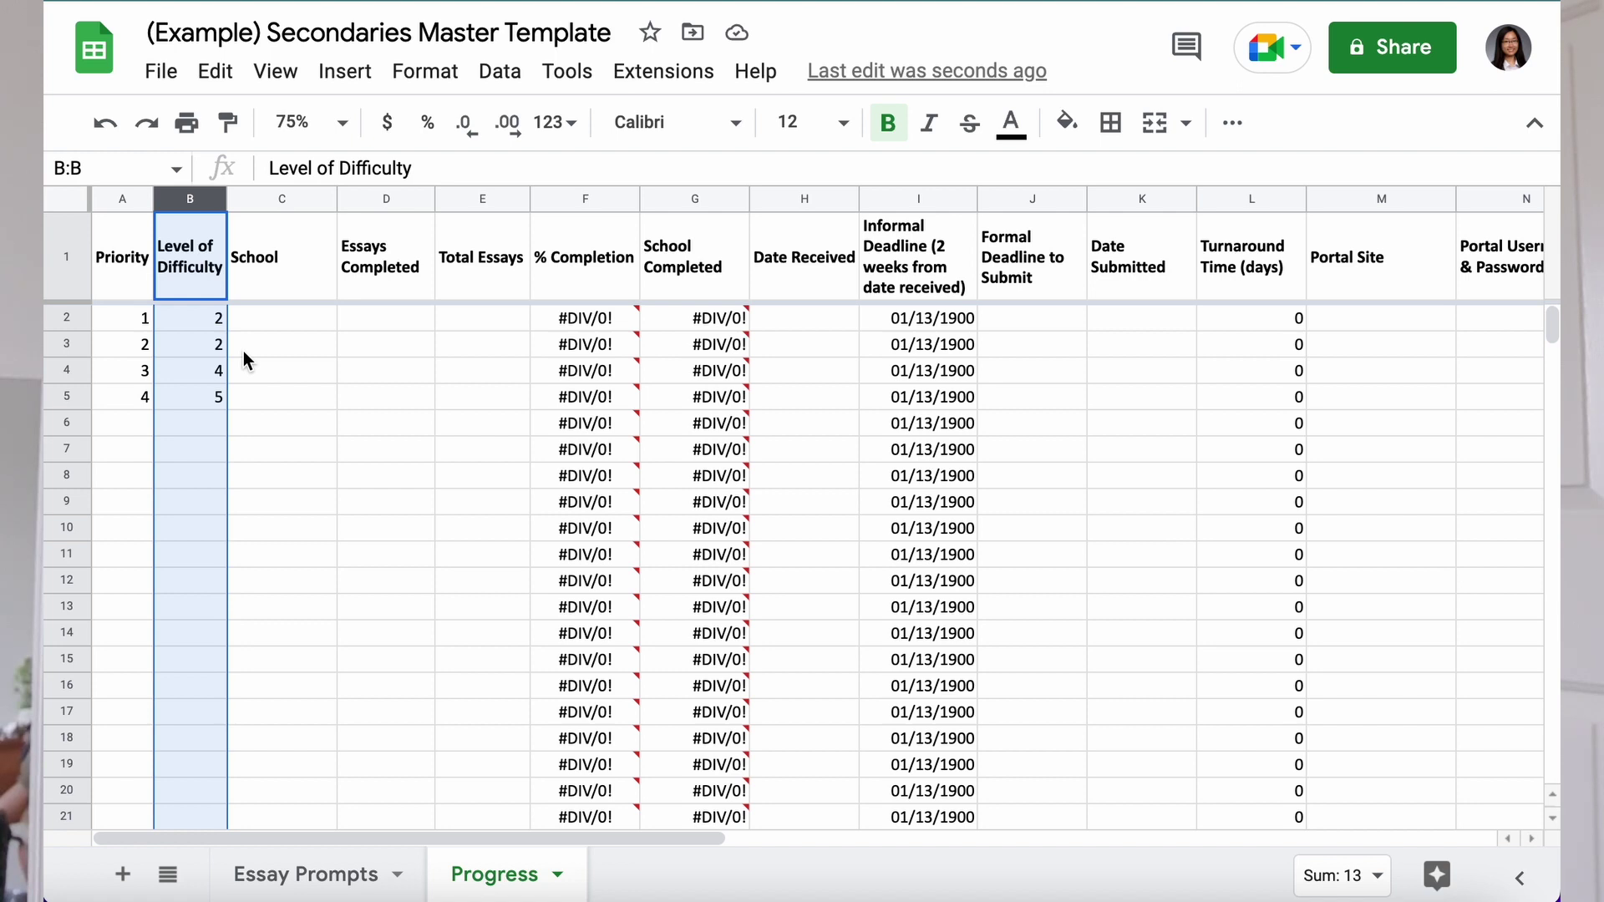
{"action": "left_click", "coordinate": [115, 320]}
Step: Enter Boston as the school in row 2 and set its Total Essays to 5
{"action": "left_click", "coordinate": [278, 262]}
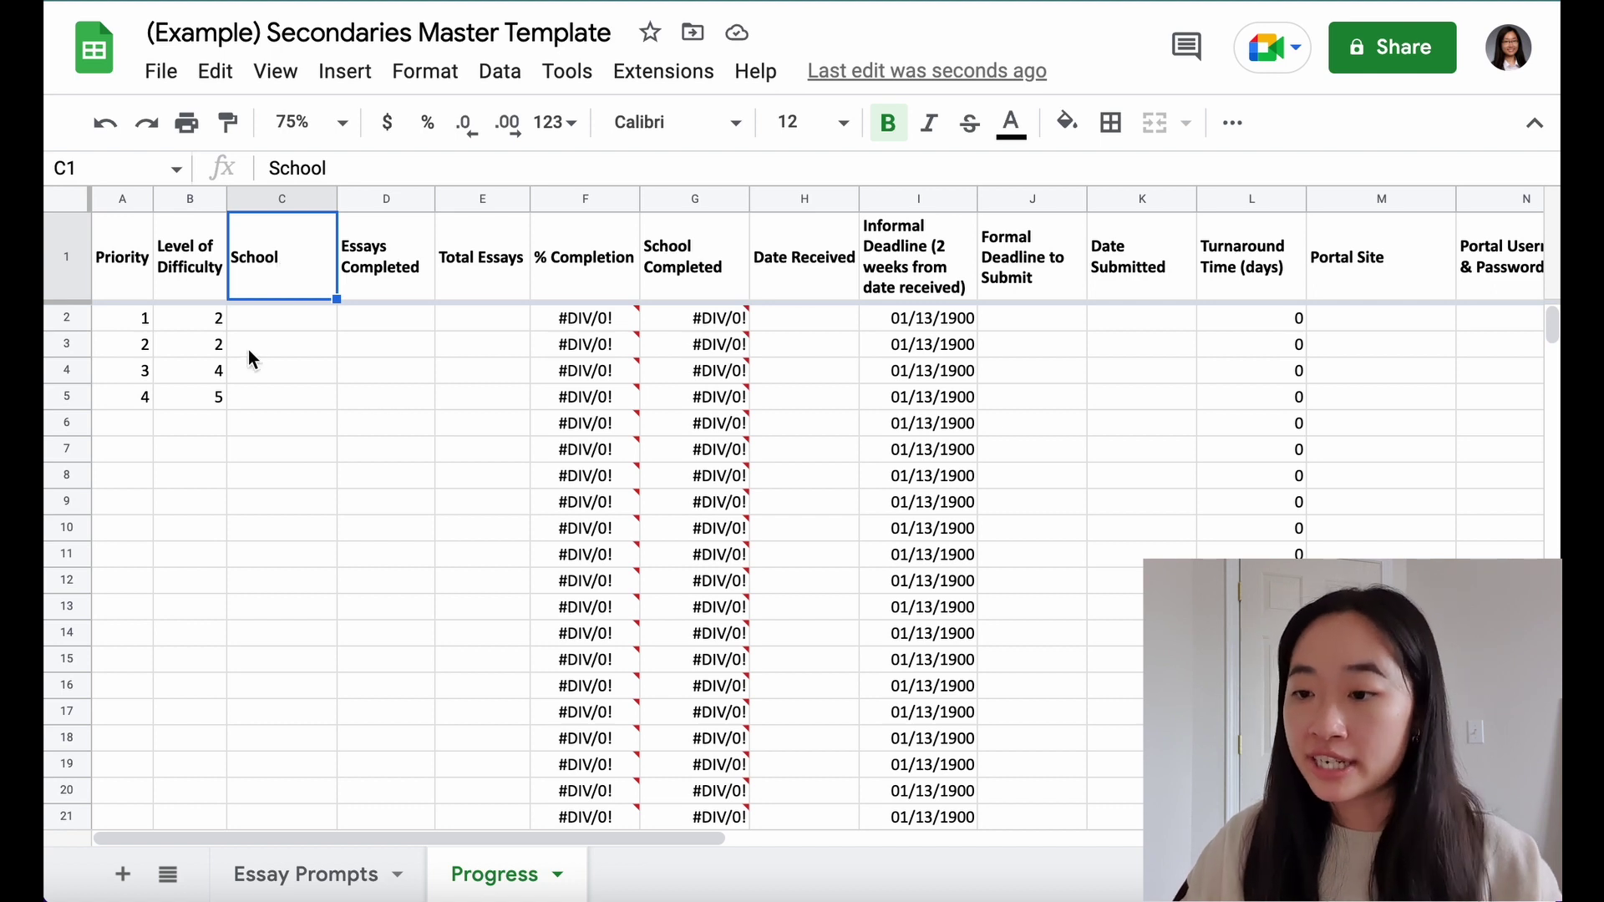
{"action": "left_click_drag", "start_coordinate": [376, 266], "coordinate": [679, 273]}
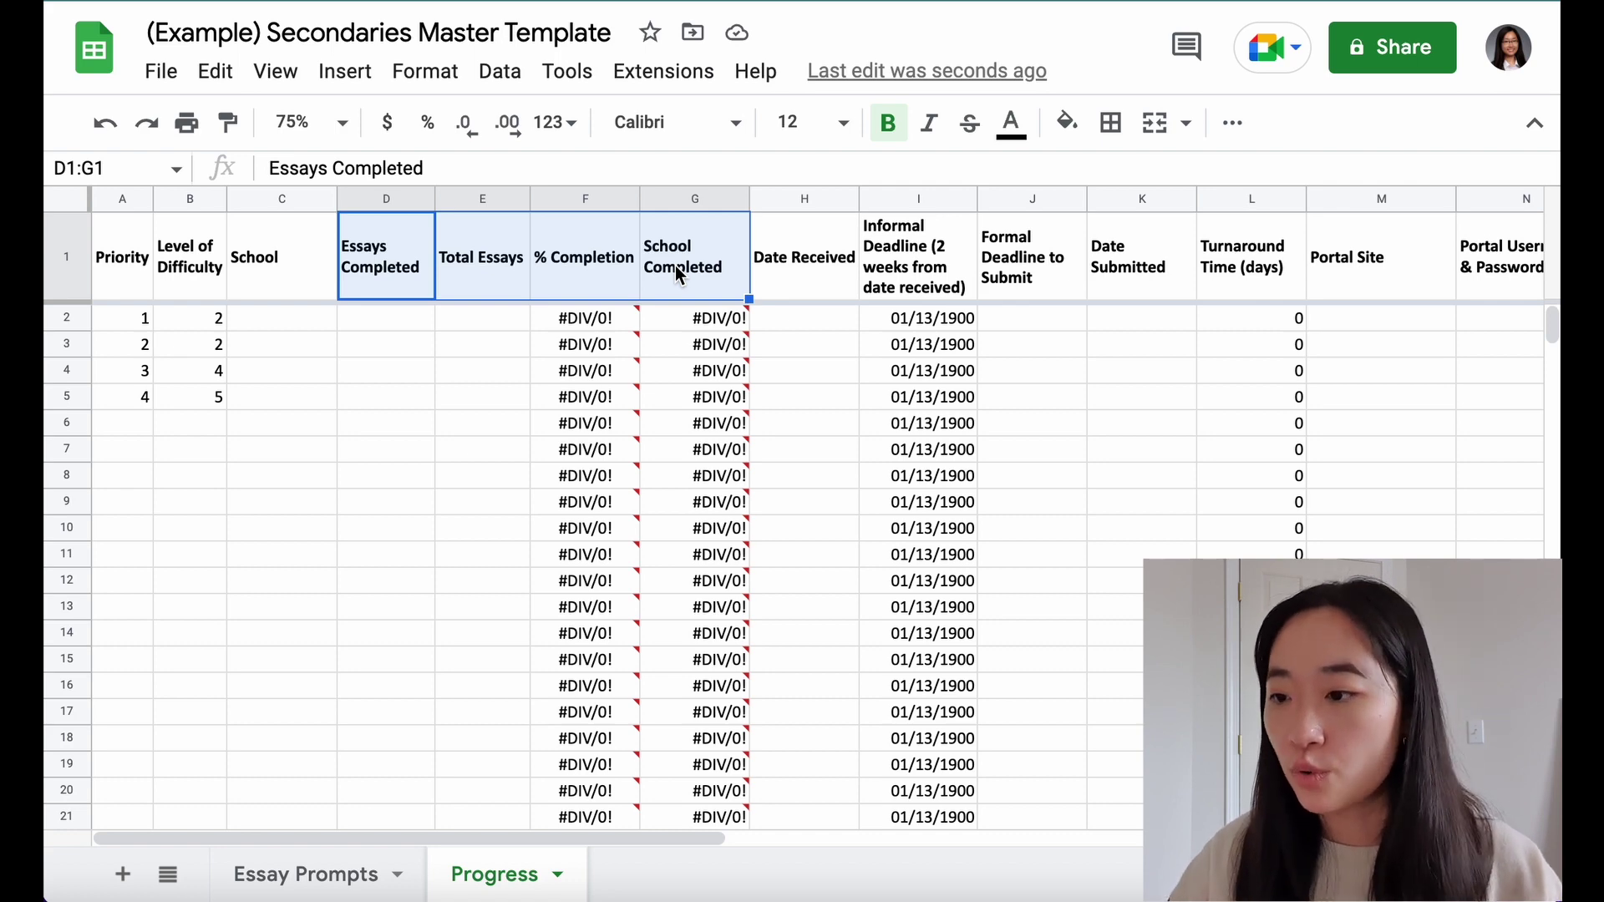
{"action": "left_click", "coordinate": [331, 321]}
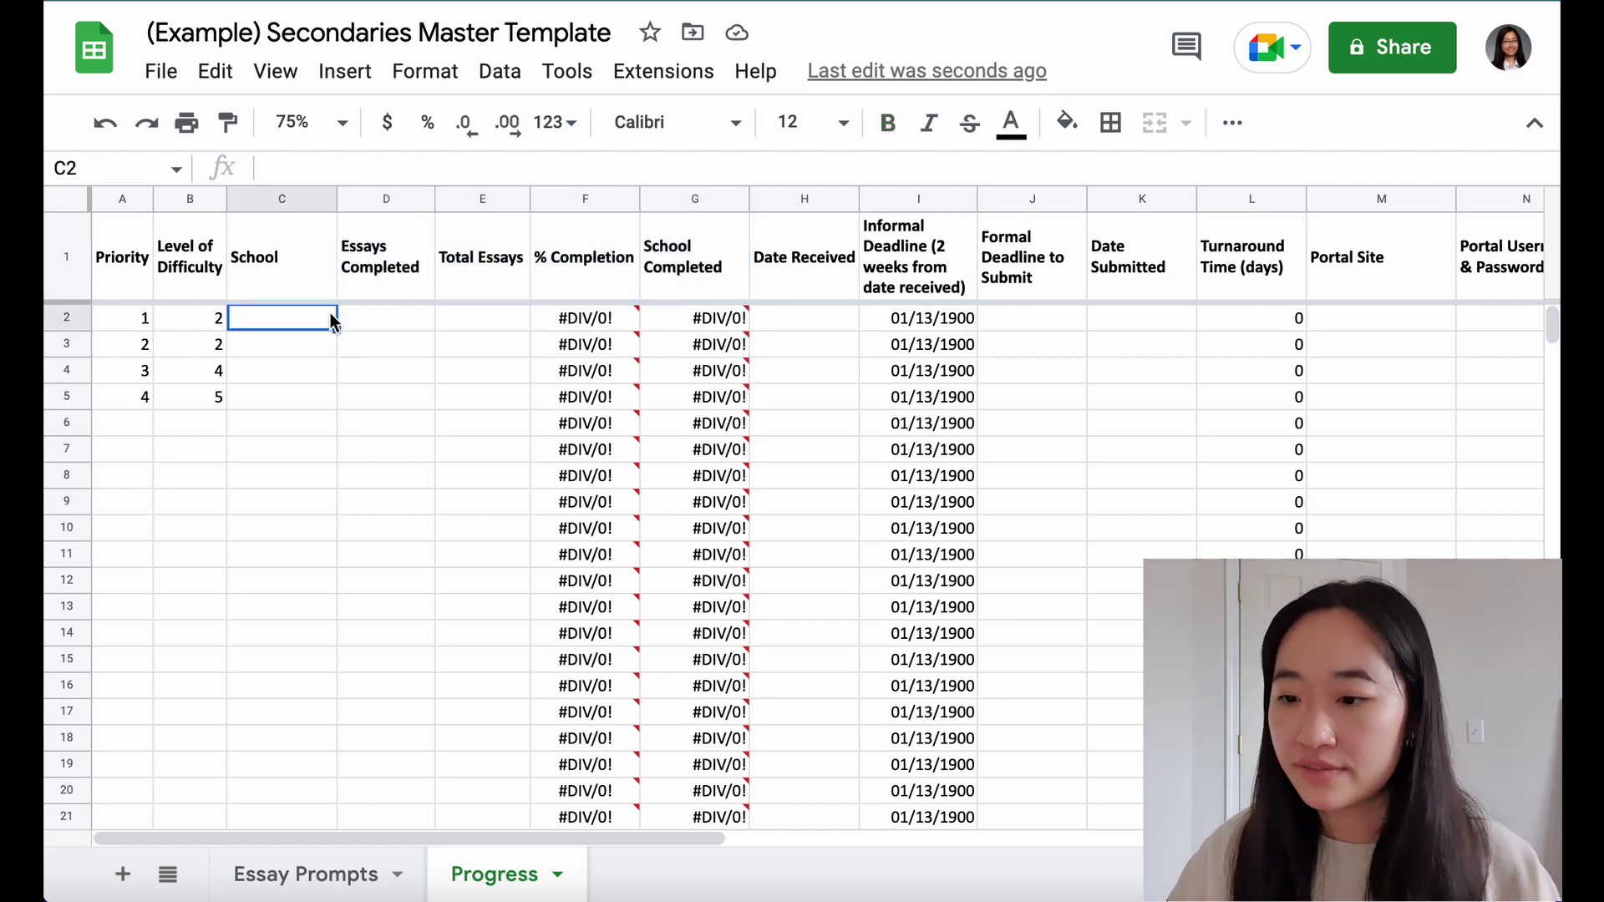
{"action": "type", "text": "Boston"}
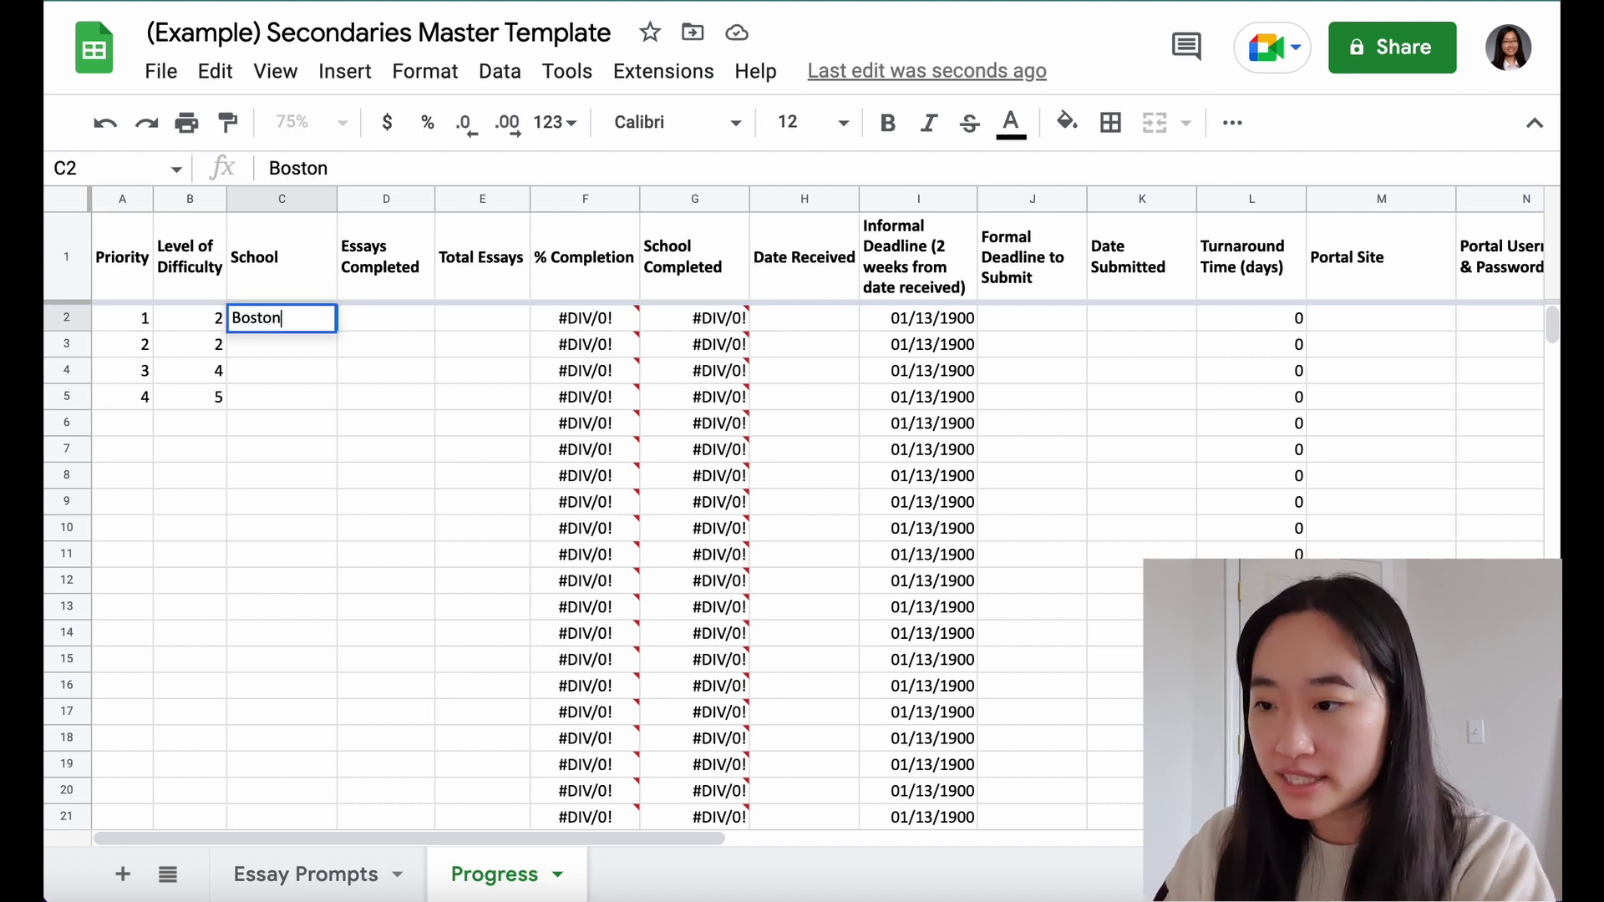
{"action": "key", "text": "Tab"}
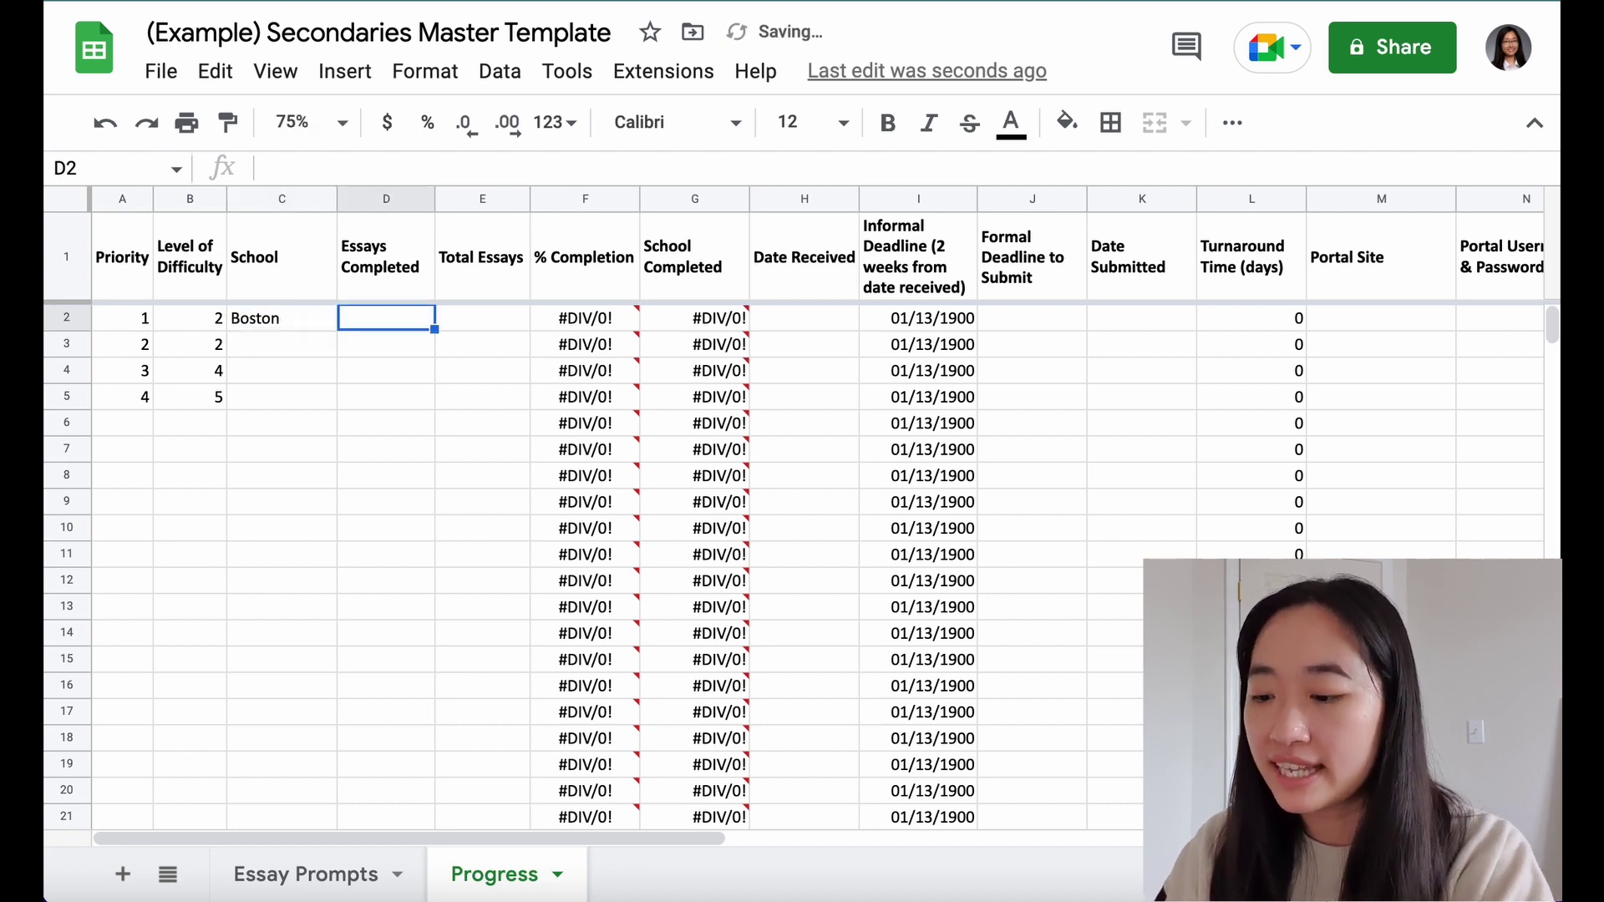
{"action": "key", "text": "Tab"}
{"action": "type", "text": "5"}
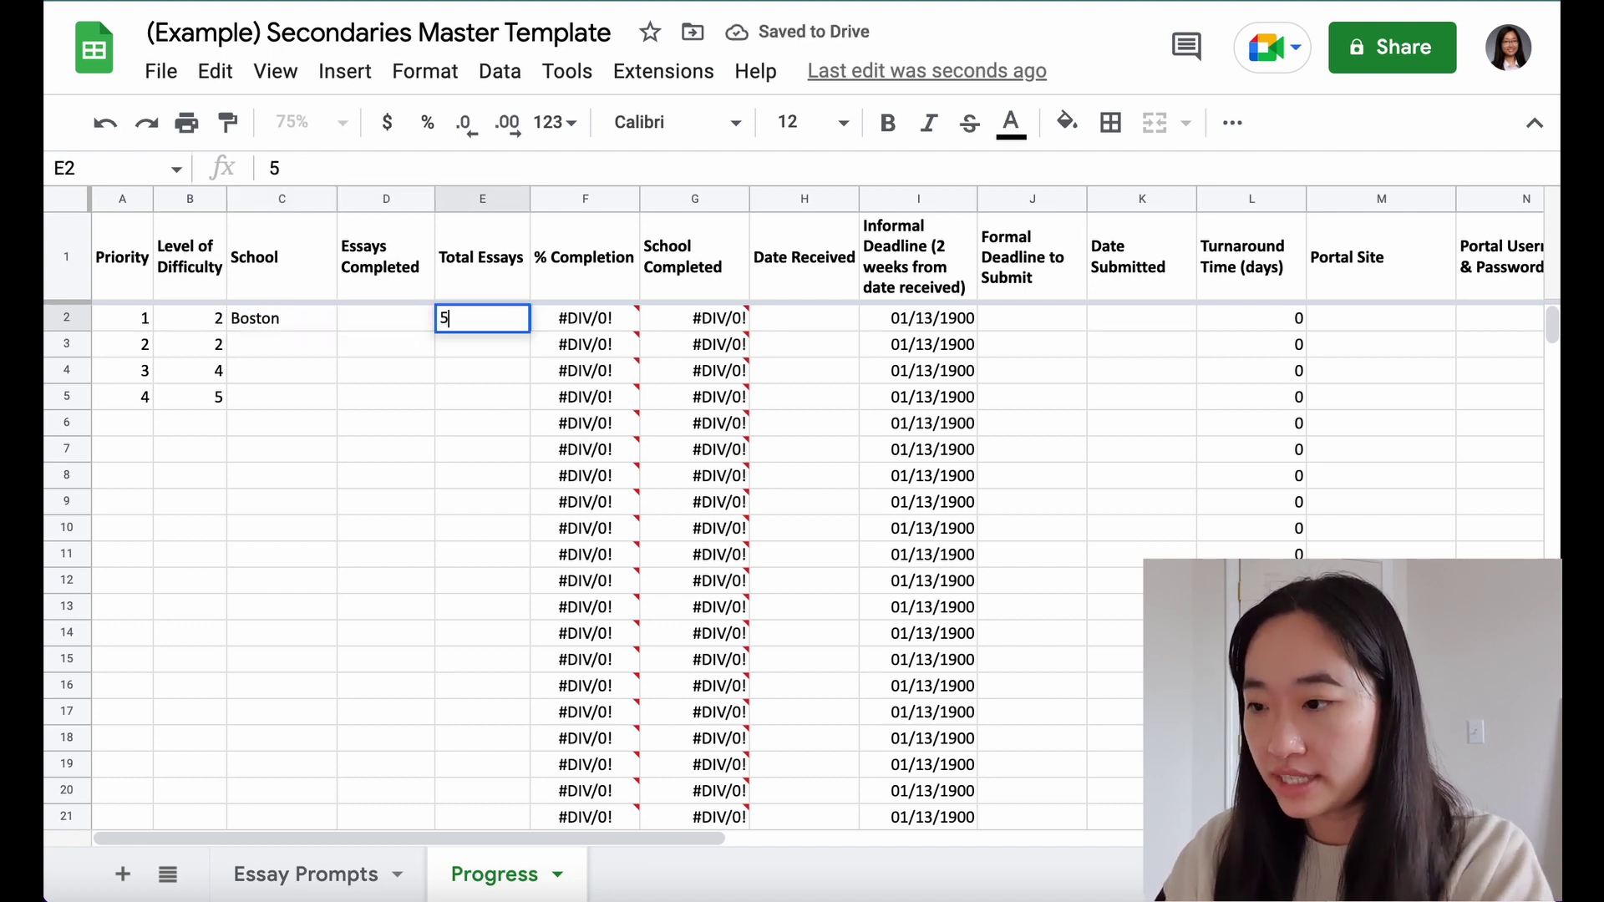
Step: Enter 2 as Boston's number of Essays Completed
{"action": "left_click", "coordinate": [362, 330]}
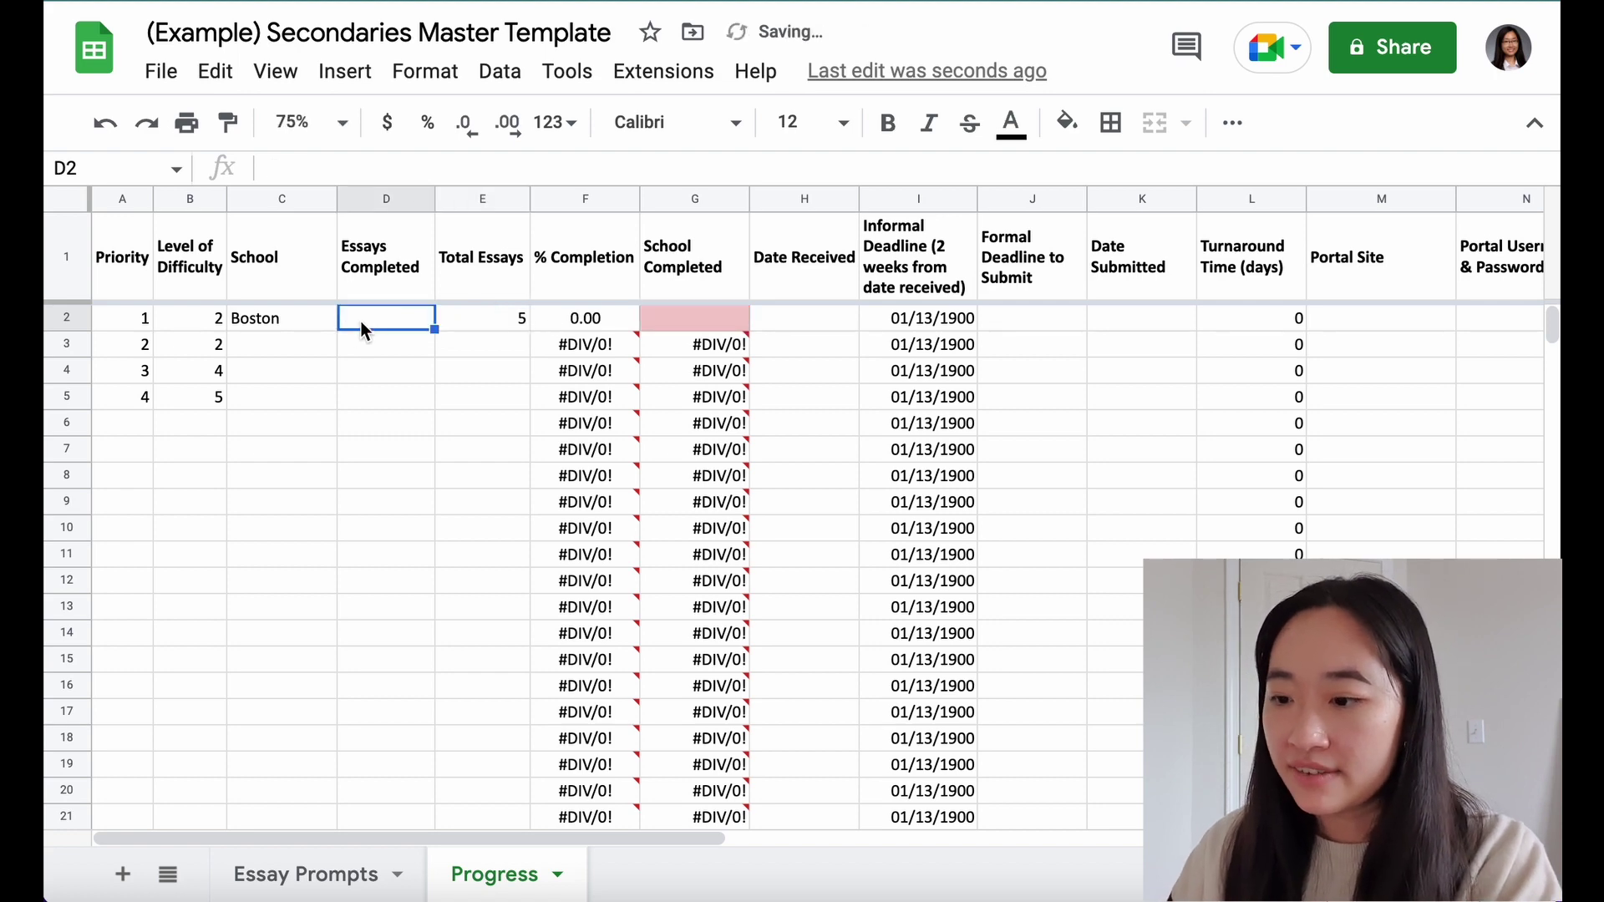
{"action": "type", "text": "2"}
{"action": "key", "text": "Return"}
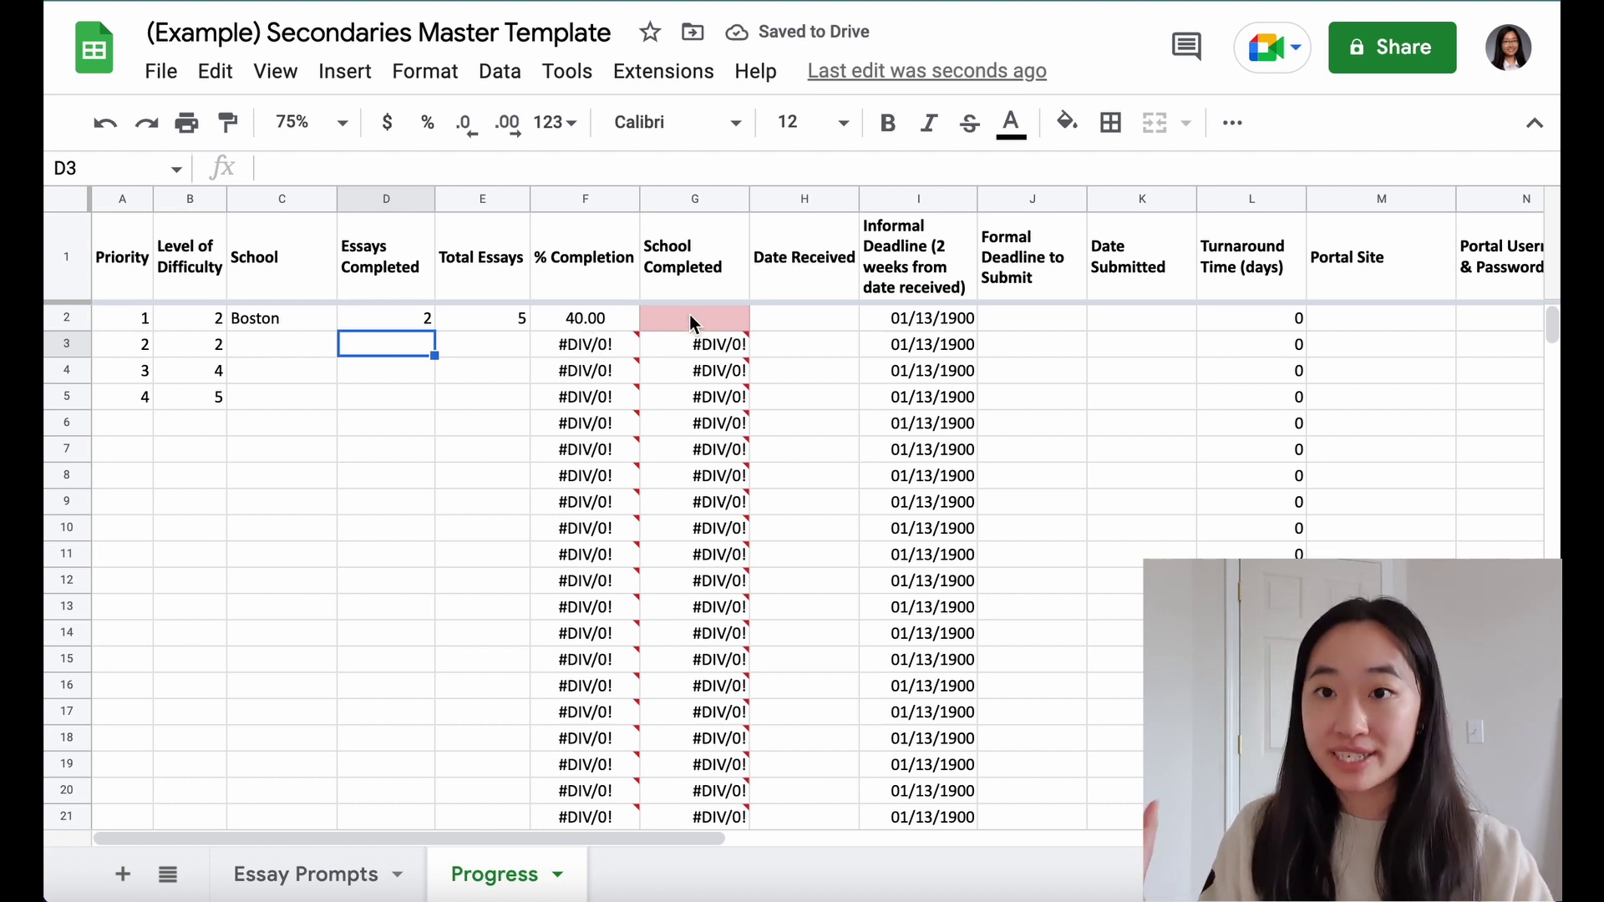
Step: Set Boston's Essays Completed to 5 and check its School Completed cell
{"action": "left_click", "coordinate": [383, 324]}
{"action": "key", "text": "Delete"}
{"action": "type", "text": "5"}
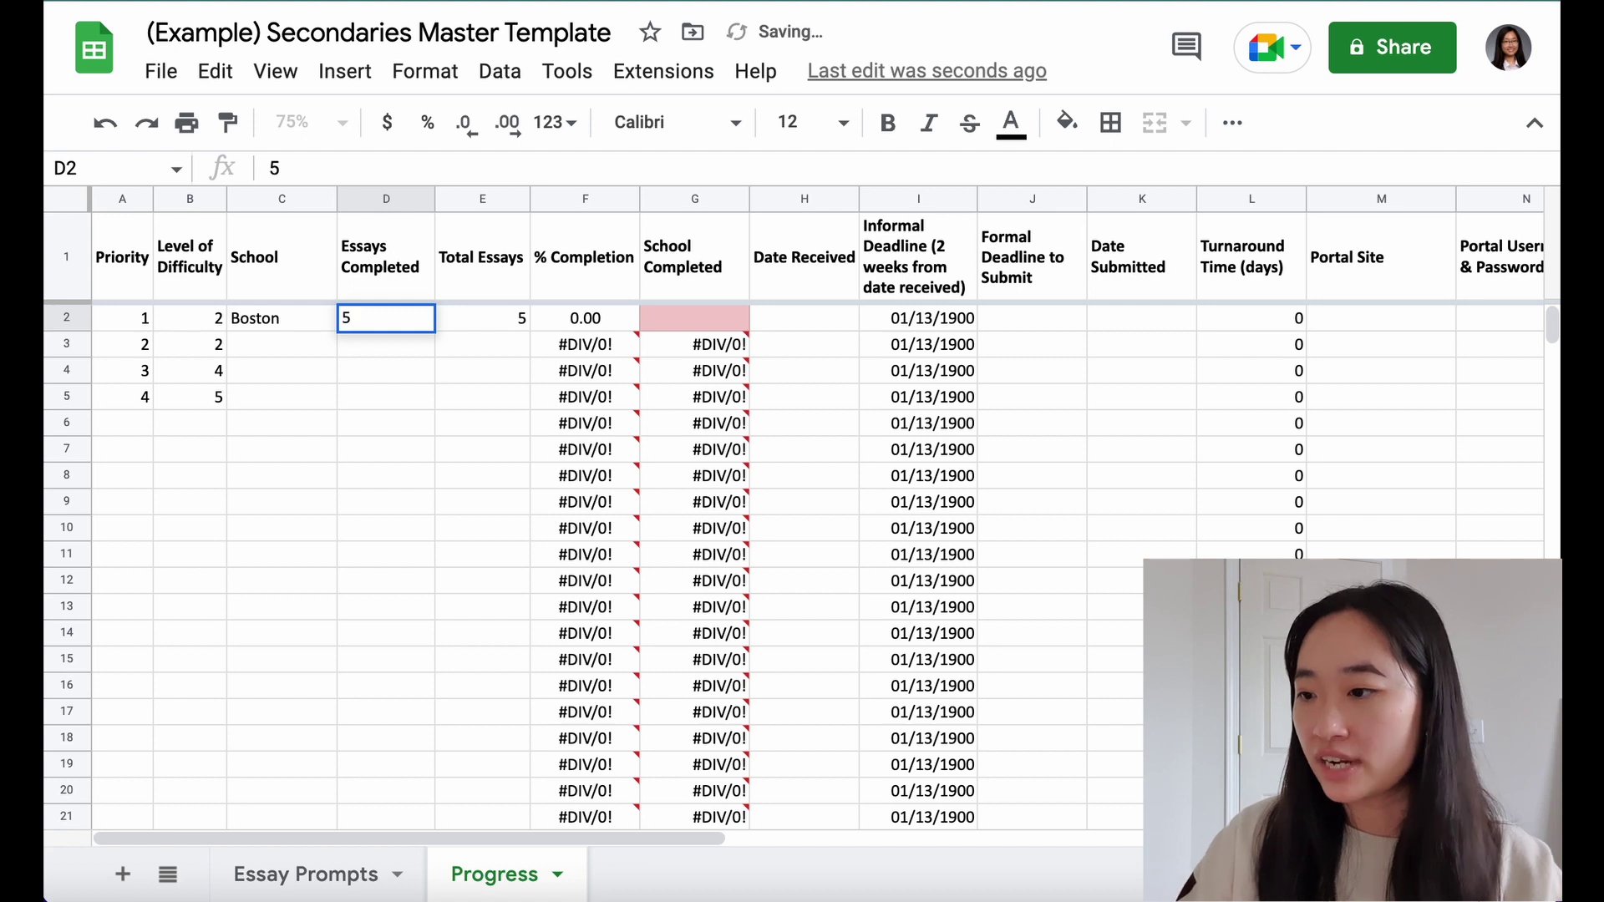
{"action": "key", "text": "Return"}
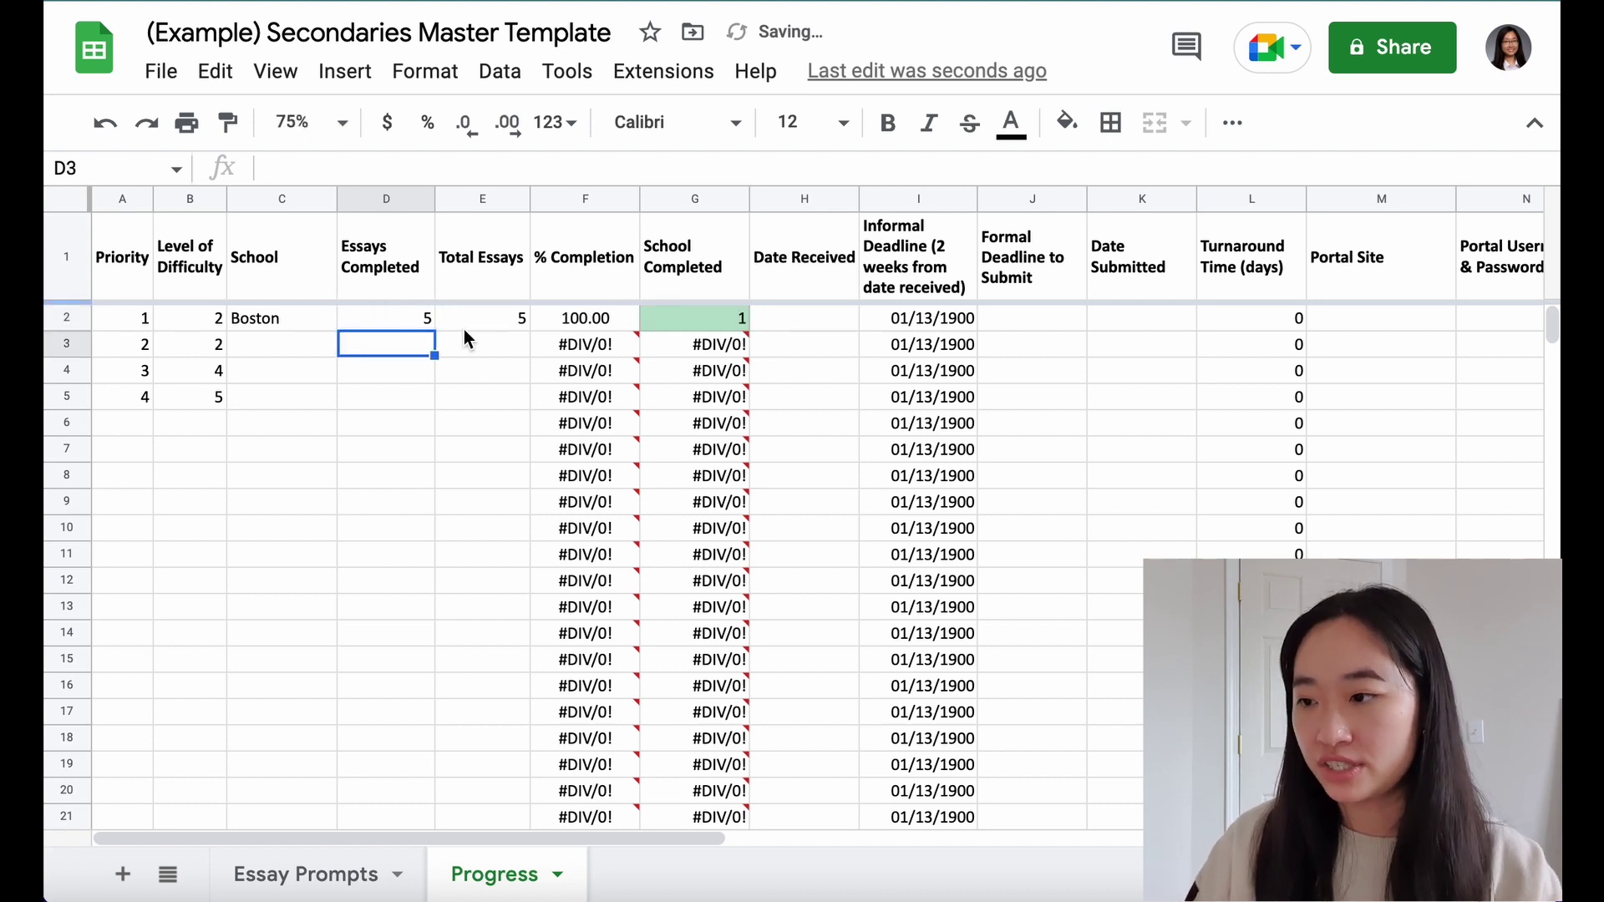
{"action": "left_click", "coordinate": [660, 319]}
Step: Enter 6/25/2022 as Boston's Date Received
{"action": "left_click_drag", "start_coordinate": [805, 256], "coordinate": [1134, 286]}
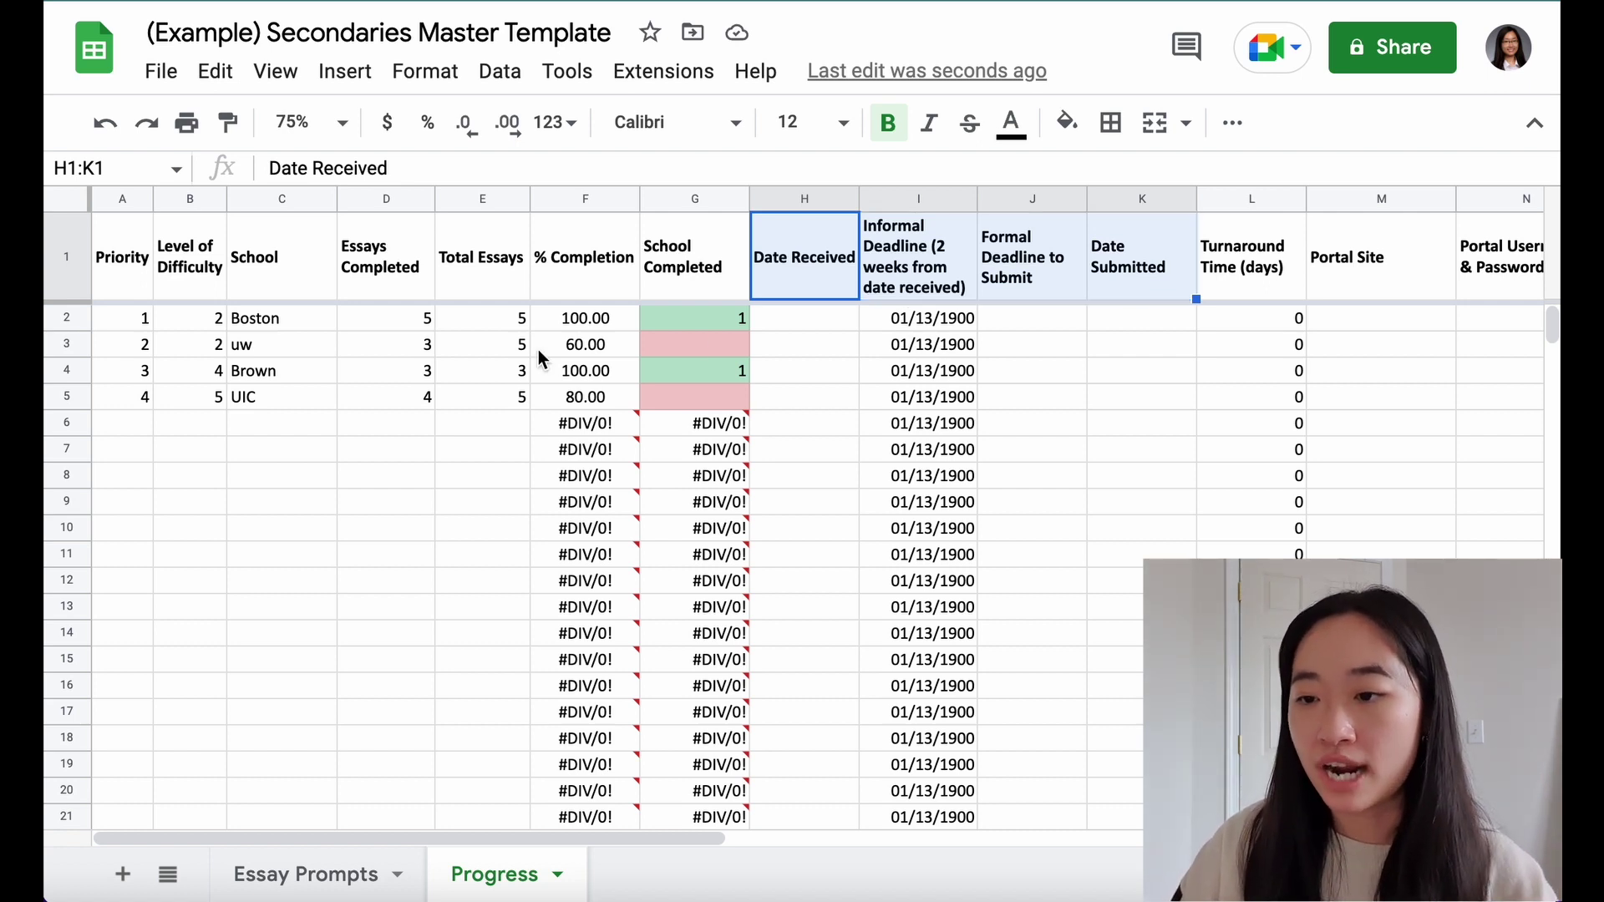
{"action": "left_click", "coordinate": [802, 318]}
{"action": "type", "text": "6/25"}
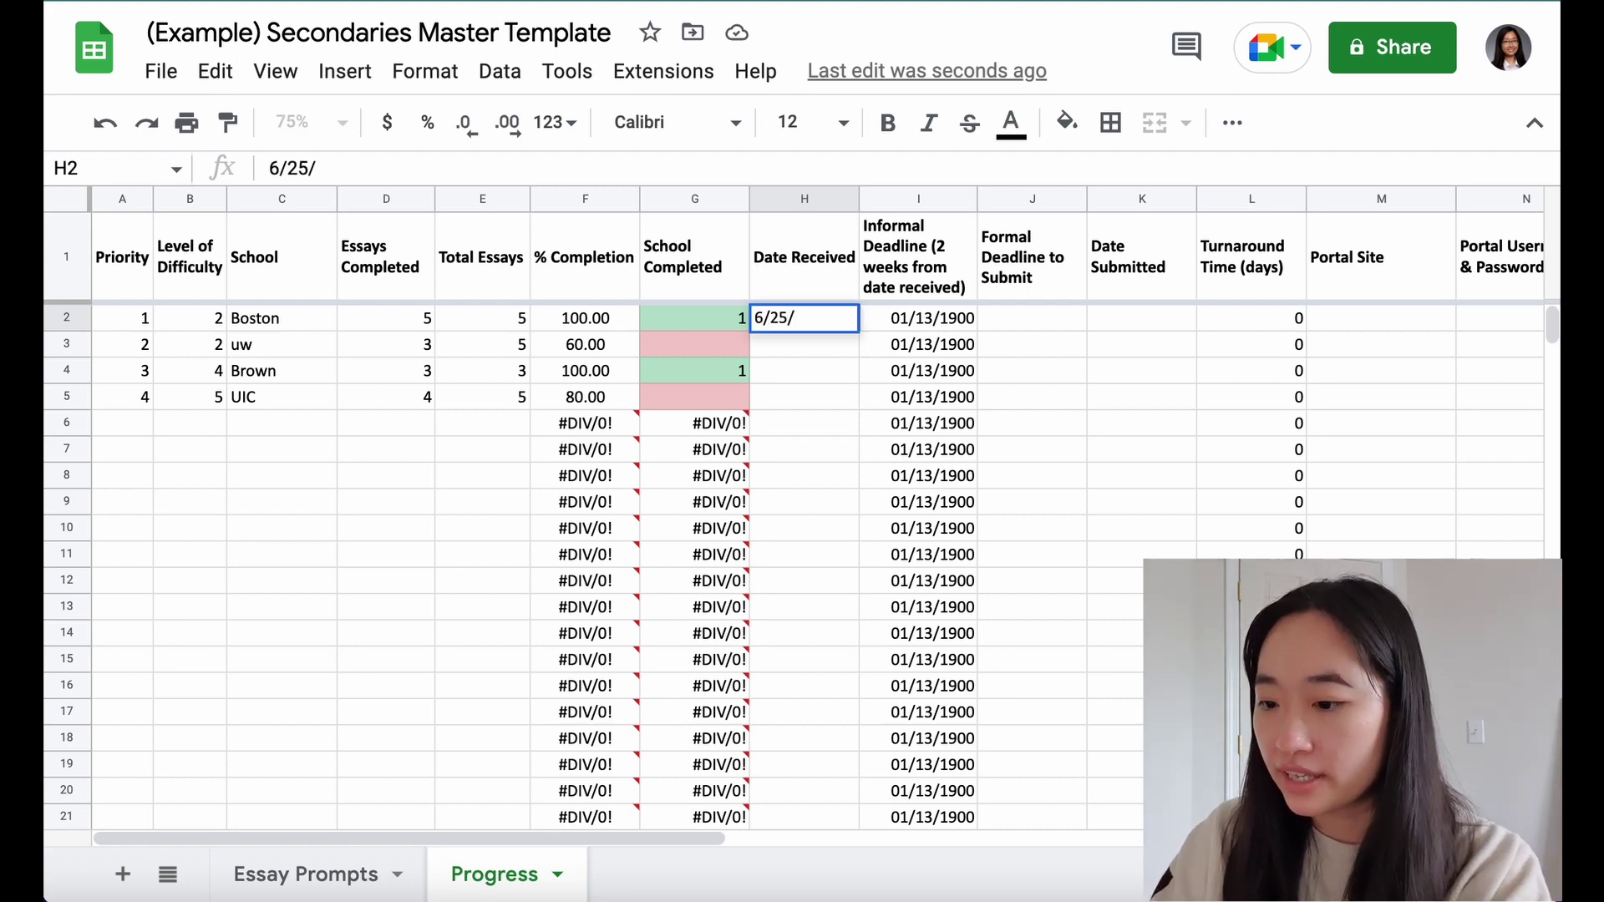
{"action": "type", "text": "/2022"}
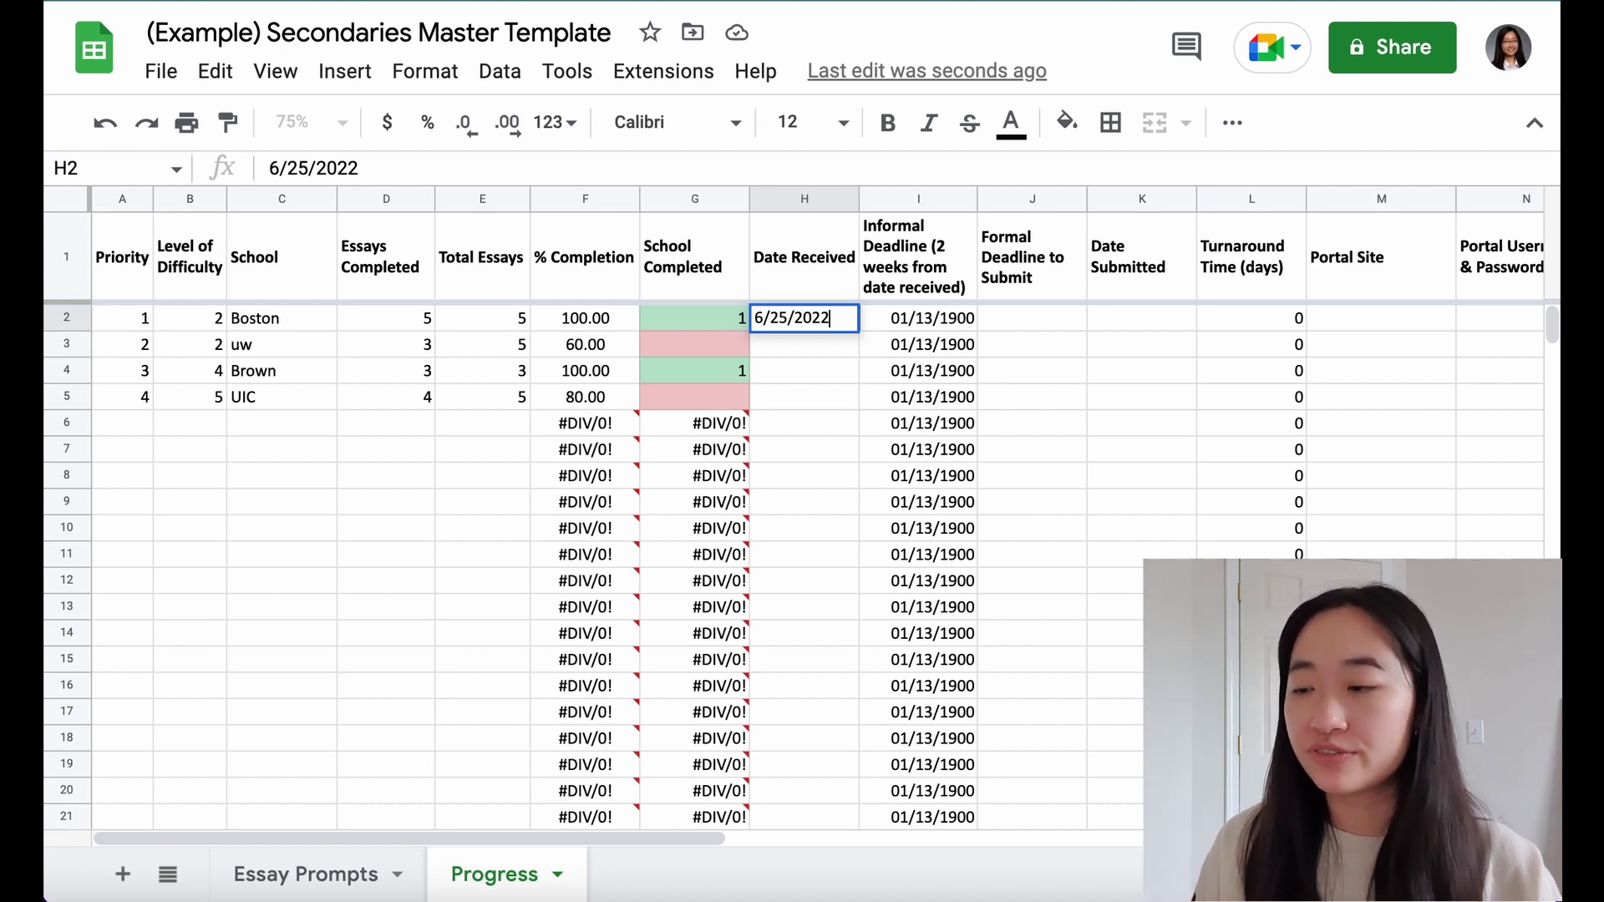
{"action": "key", "text": "Return"}
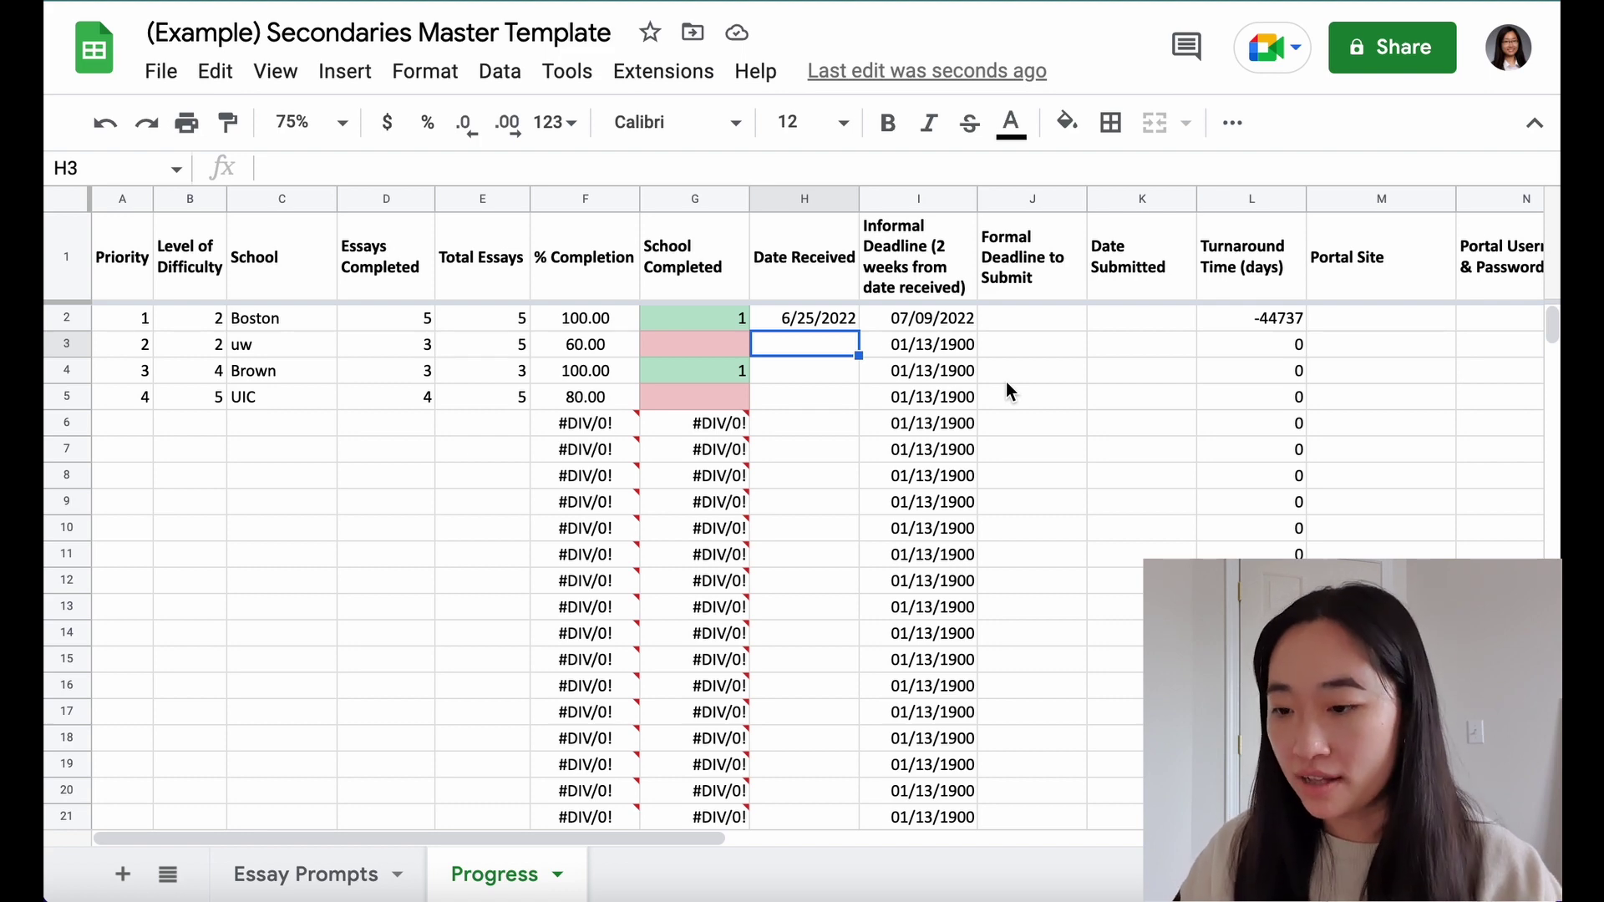
Step: Enter 7/8/2022 as Boston's Formal Deadline to Submit and 6/28/22 as its Date Submitted
{"action": "left_click", "coordinate": [1034, 320]}
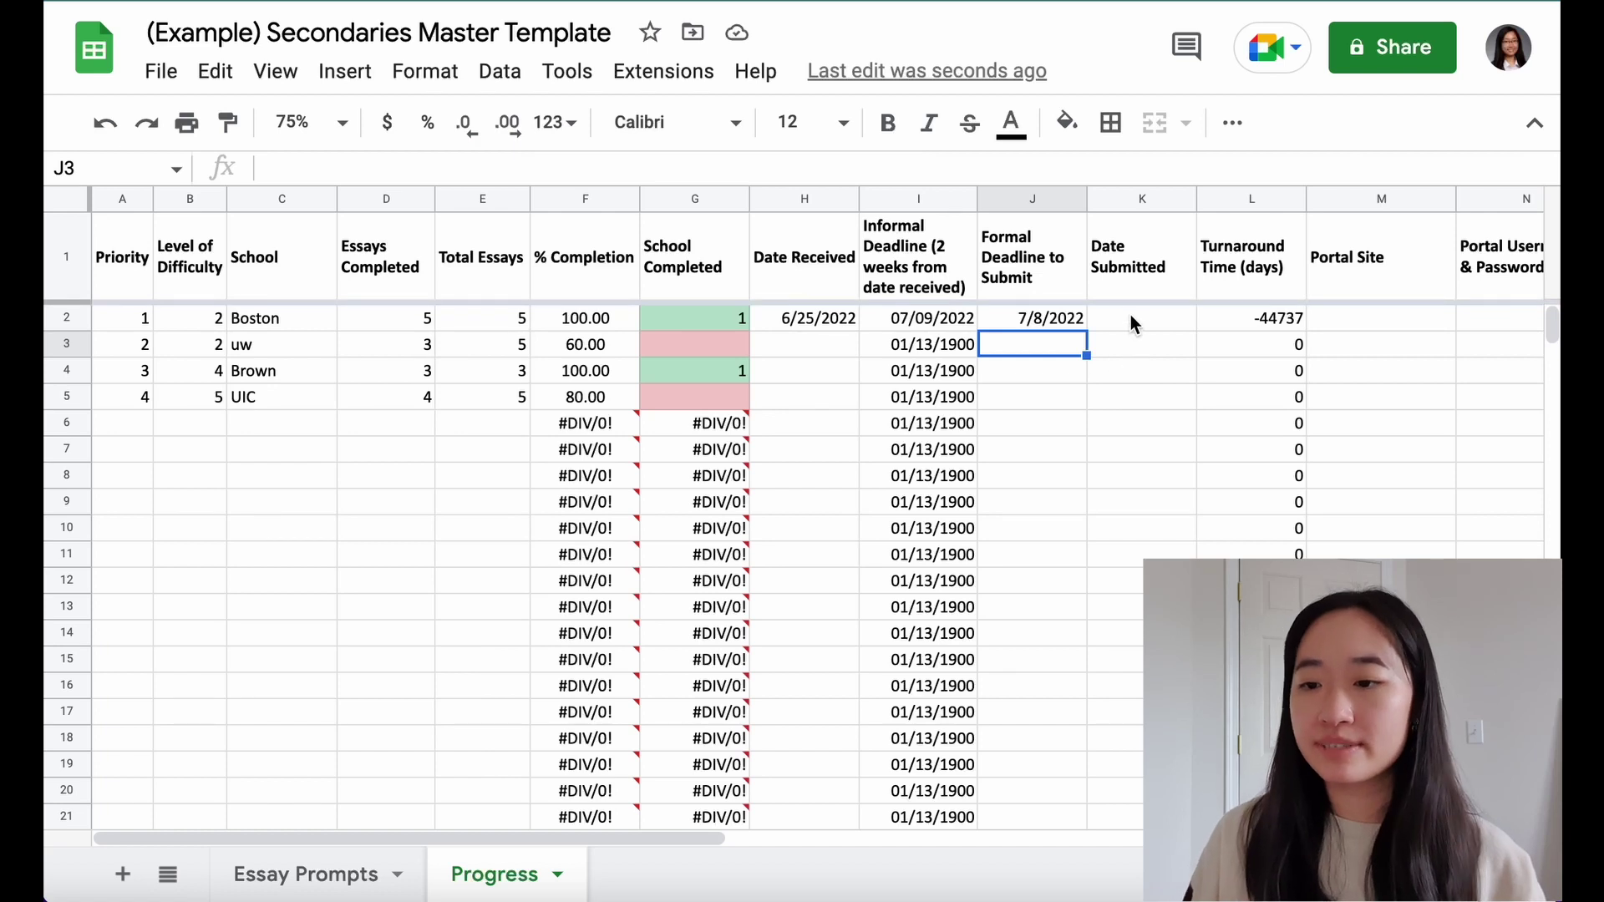
{"action": "left_click", "coordinate": [1130, 317]}
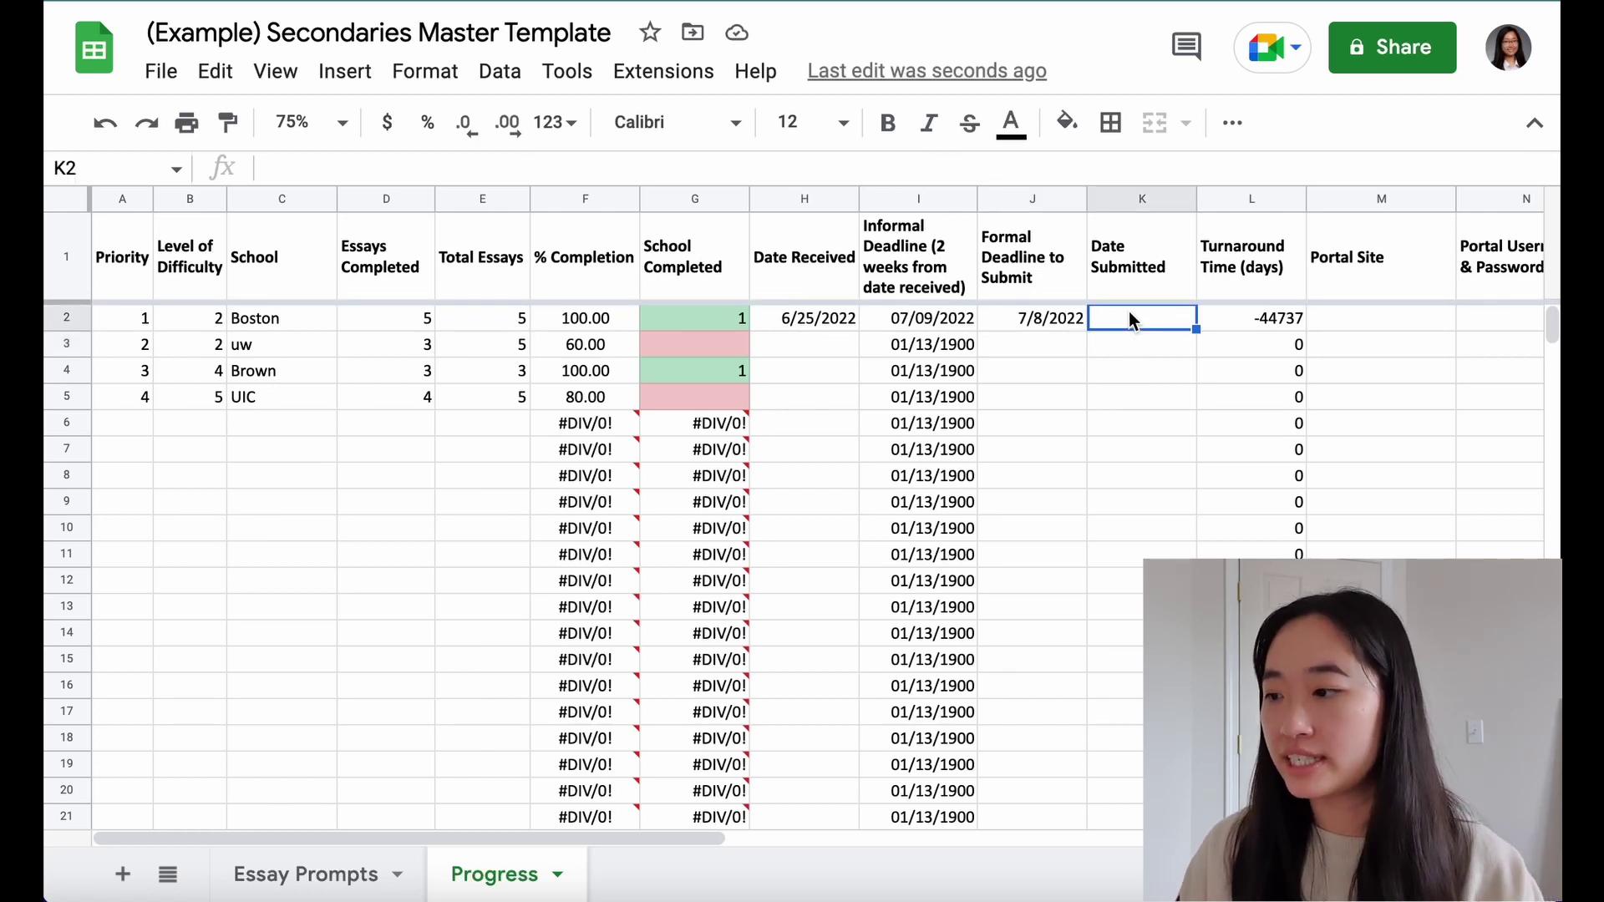
{"action": "type", "text": "6/"}
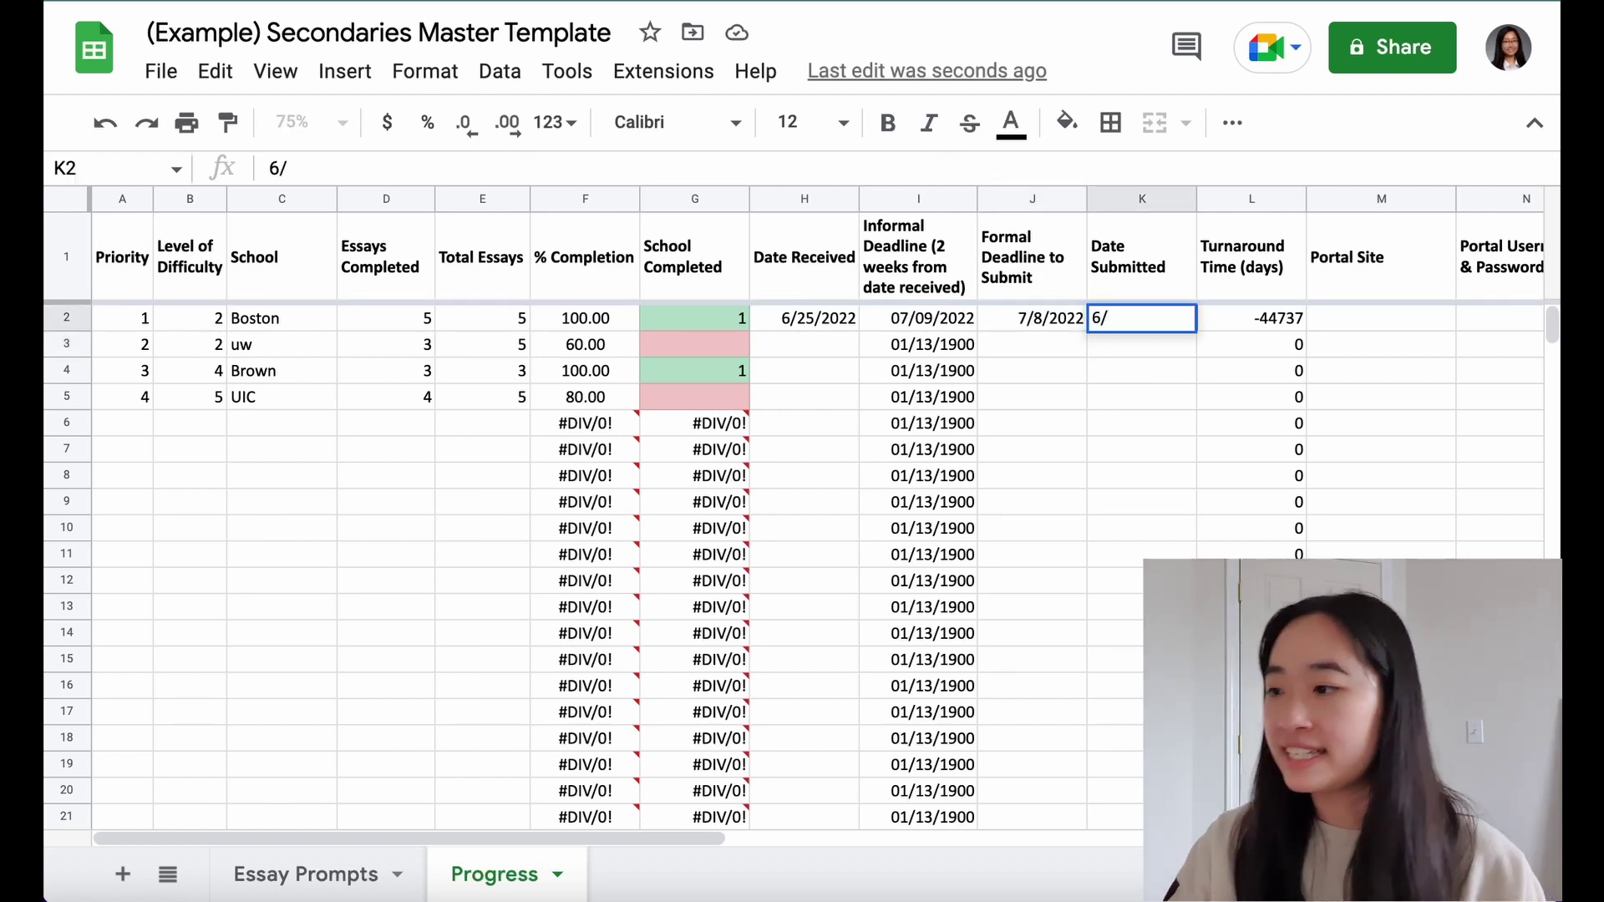
{"action": "type", "text": "28/22"}
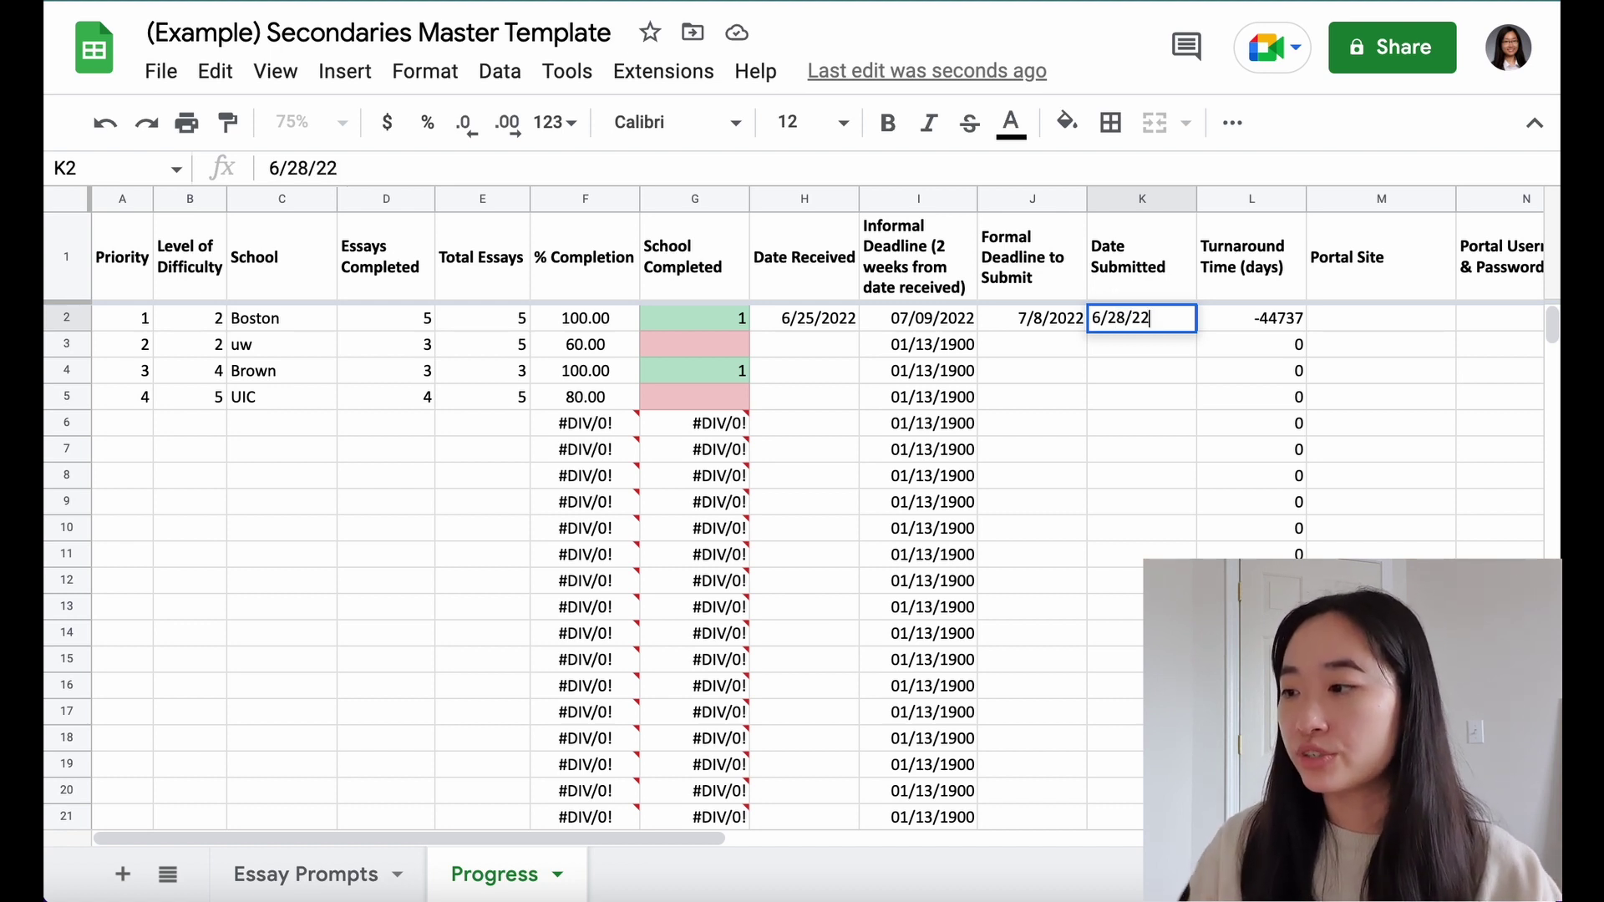
{"action": "key", "text": "Return"}
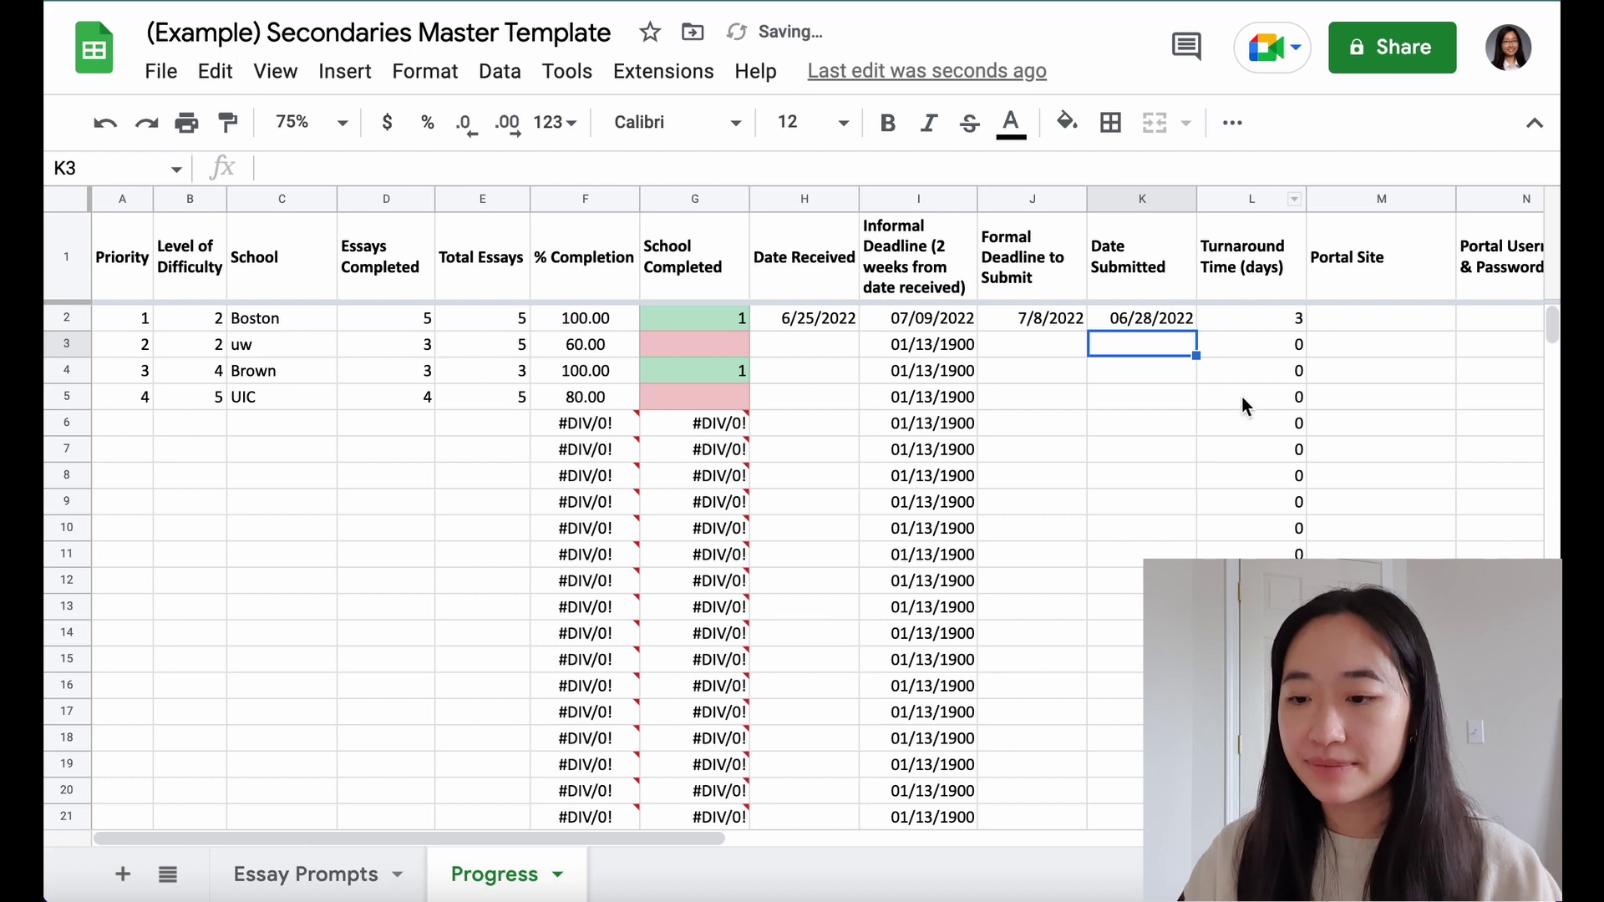
Step: Examine Boston's Turnaround Time, Portal Site, Portal Username & Password and Notes cells, and the sheet's Total and Overall % Completion rows
{"action": "left_click", "coordinate": [1286, 324]}
{"action": "left_click", "coordinate": [1348, 322]}
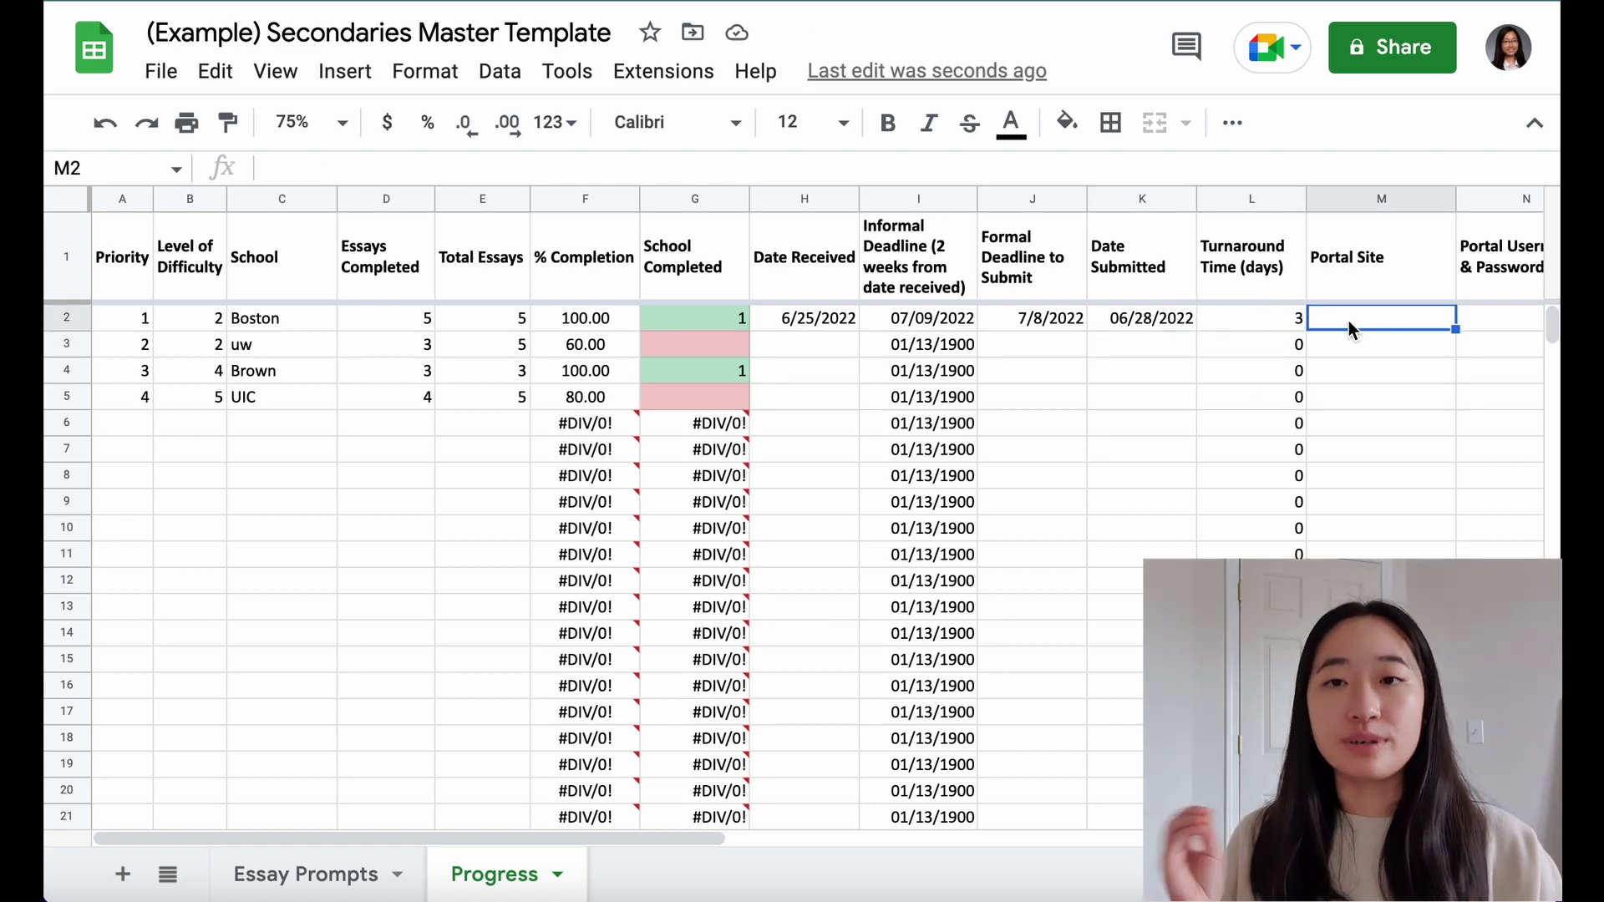
{"action": "scroll", "coordinate": [1349, 321], "scroll_direction": "right", "scroll_amount": 1}
{"action": "scroll", "coordinate": [1348, 321], "scroll_direction": "right", "scroll_amount": 1}
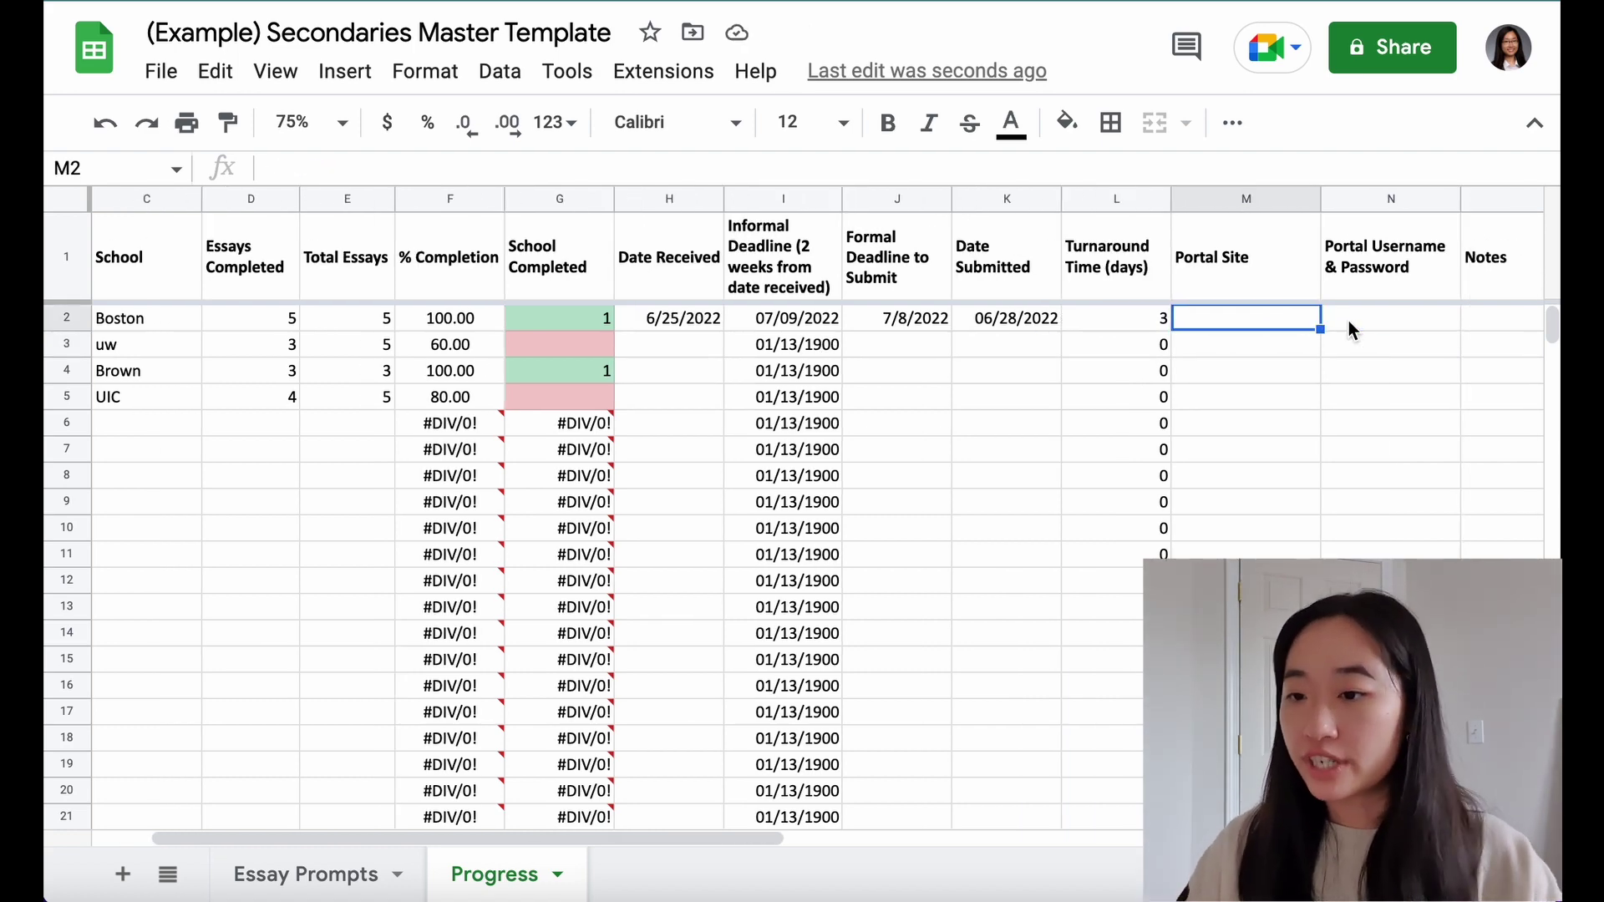
{"action": "scroll", "coordinate": [1348, 321], "scroll_direction": "right", "scroll_amount": 1}
{"action": "left_click", "coordinate": [1316, 328]}
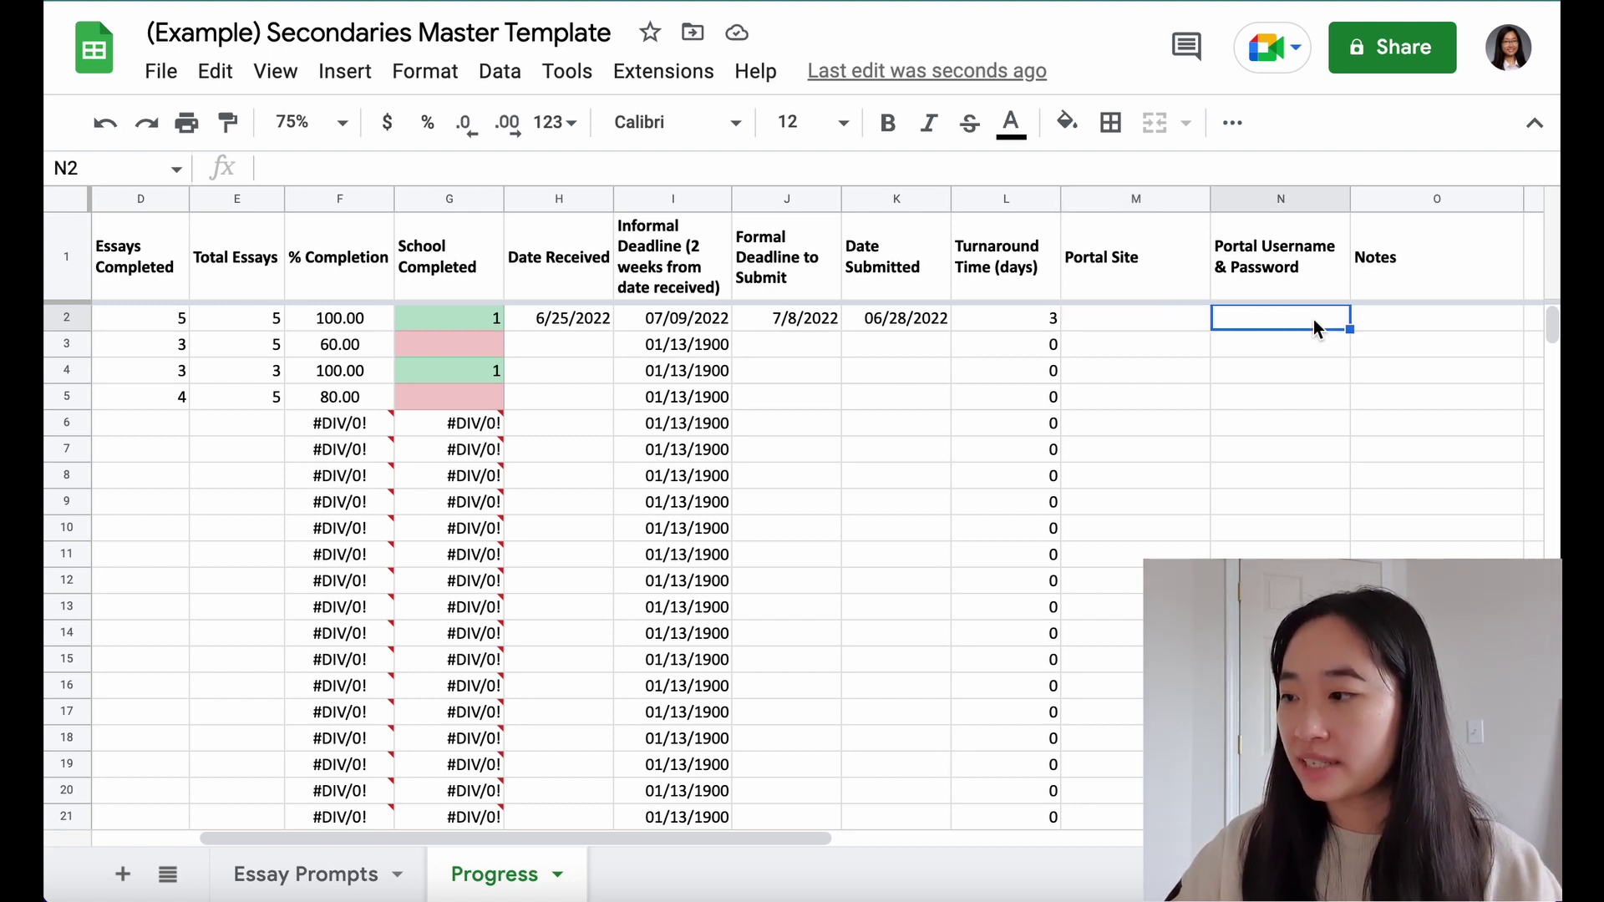
{"action": "left_click", "coordinate": [1422, 324]}
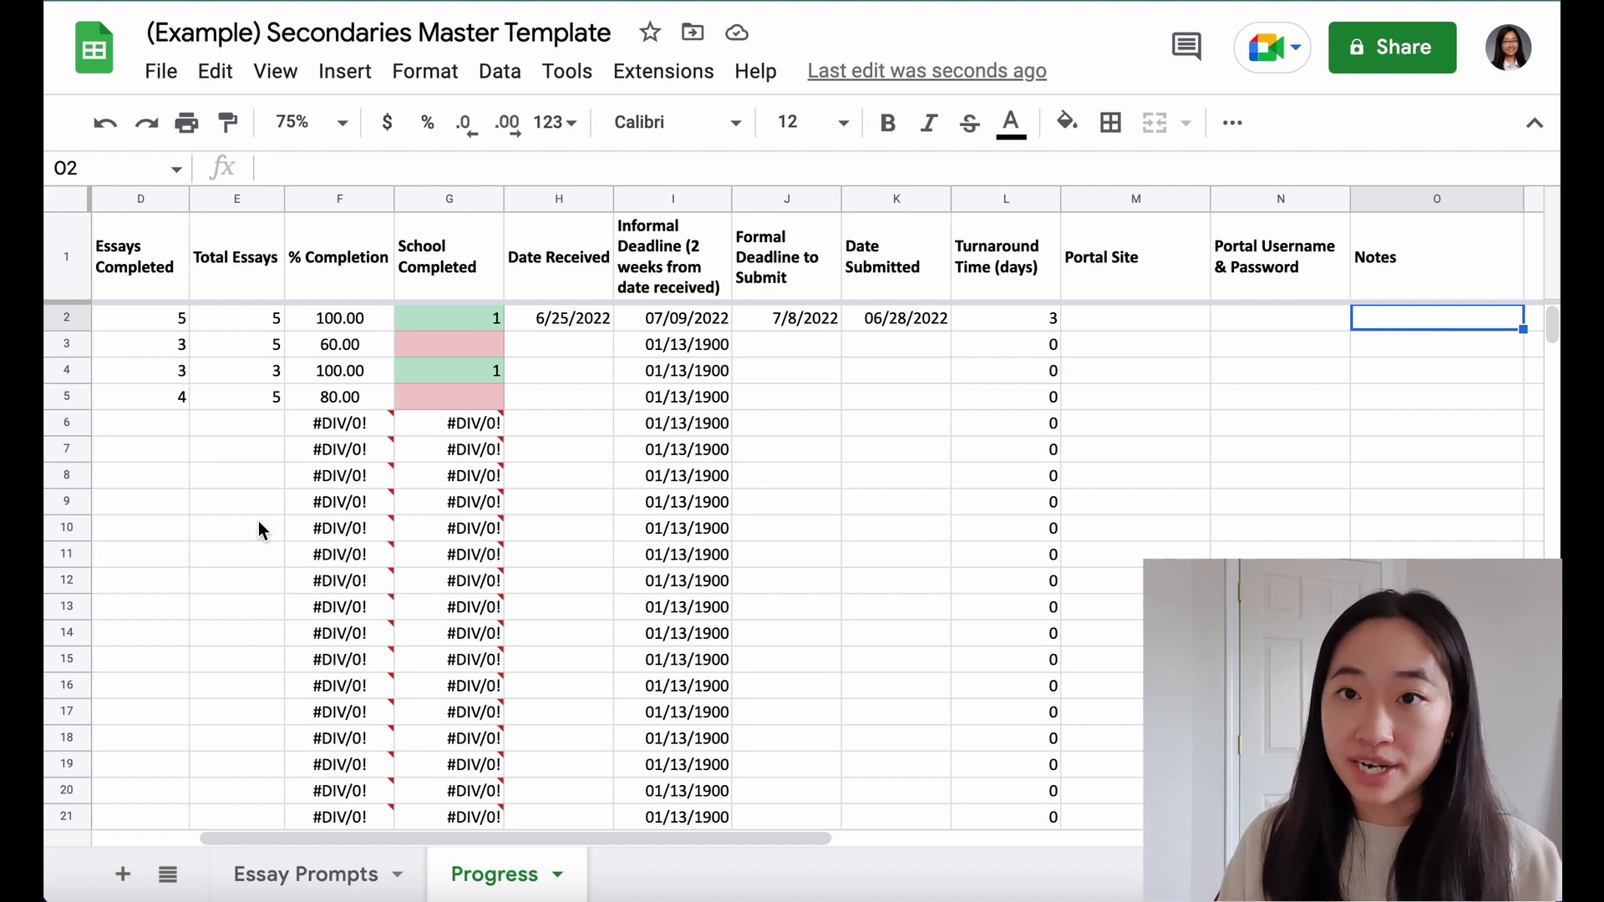
{"action": "scroll", "coordinate": [258, 520], "scroll_direction": "left", "scroll_amount": 5}
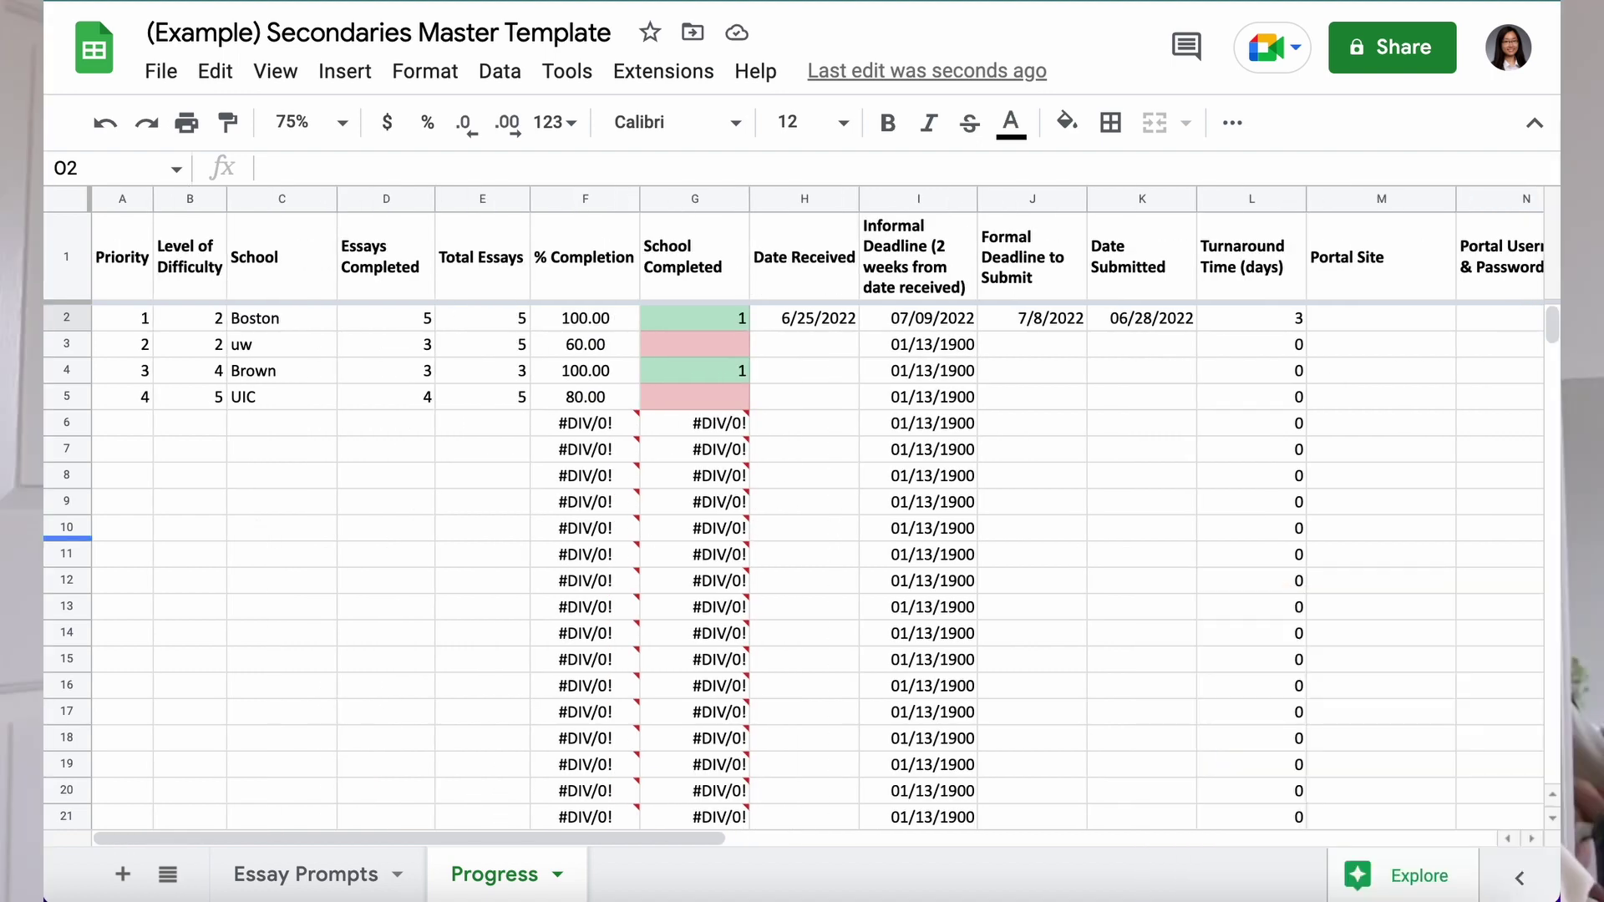
{"action": "scroll", "coordinate": [391, 593], "scroll_direction": "down", "scroll_amount": 4}
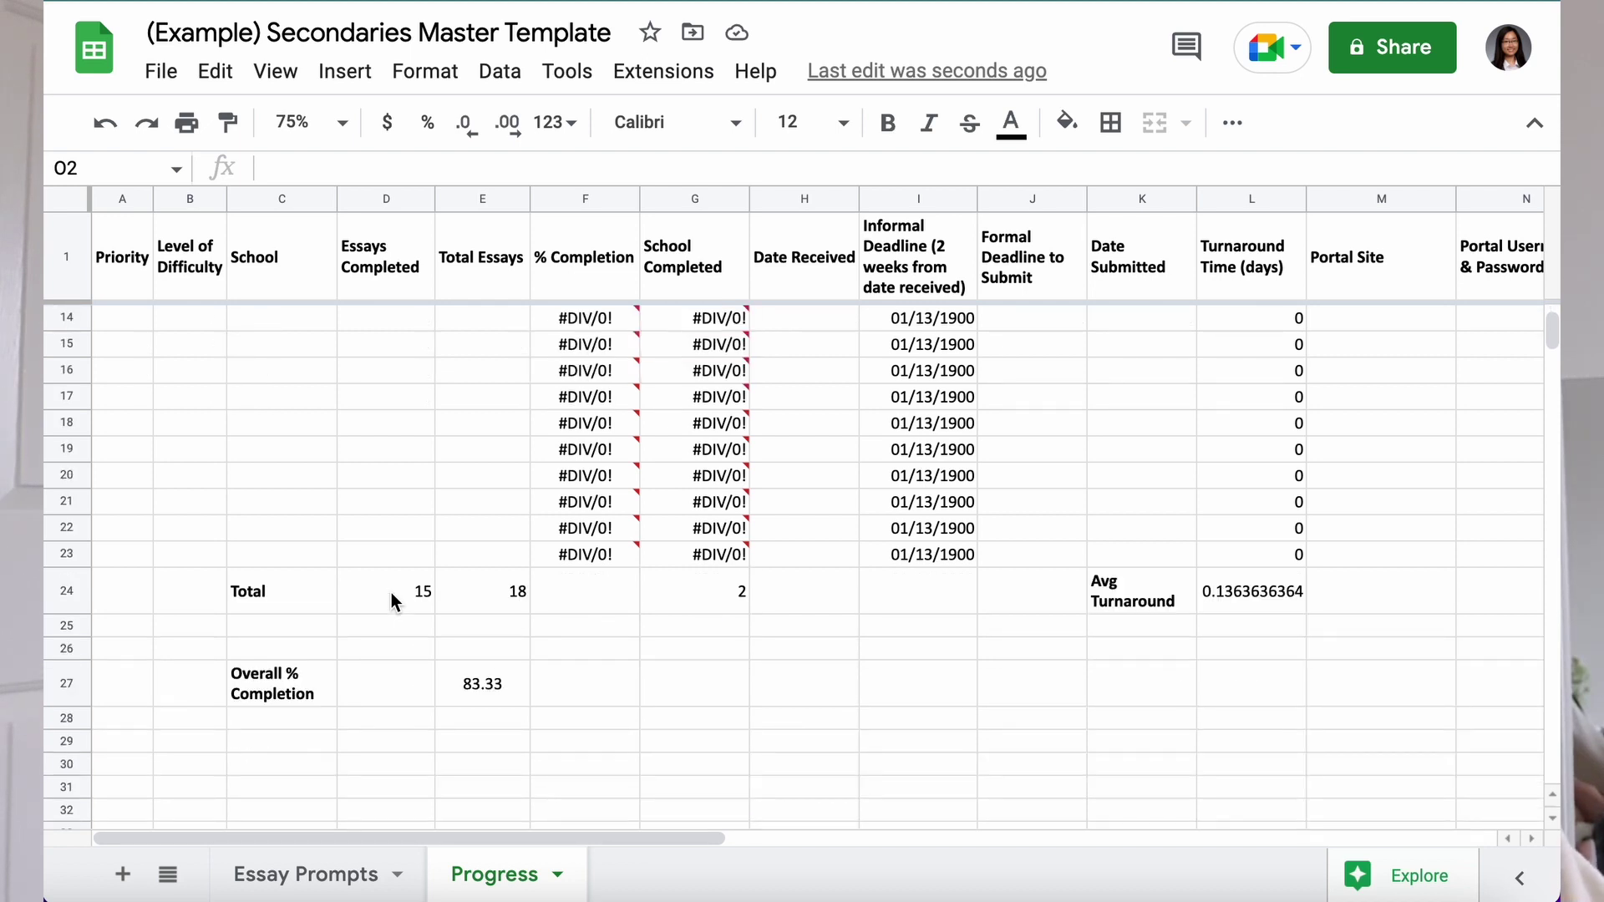